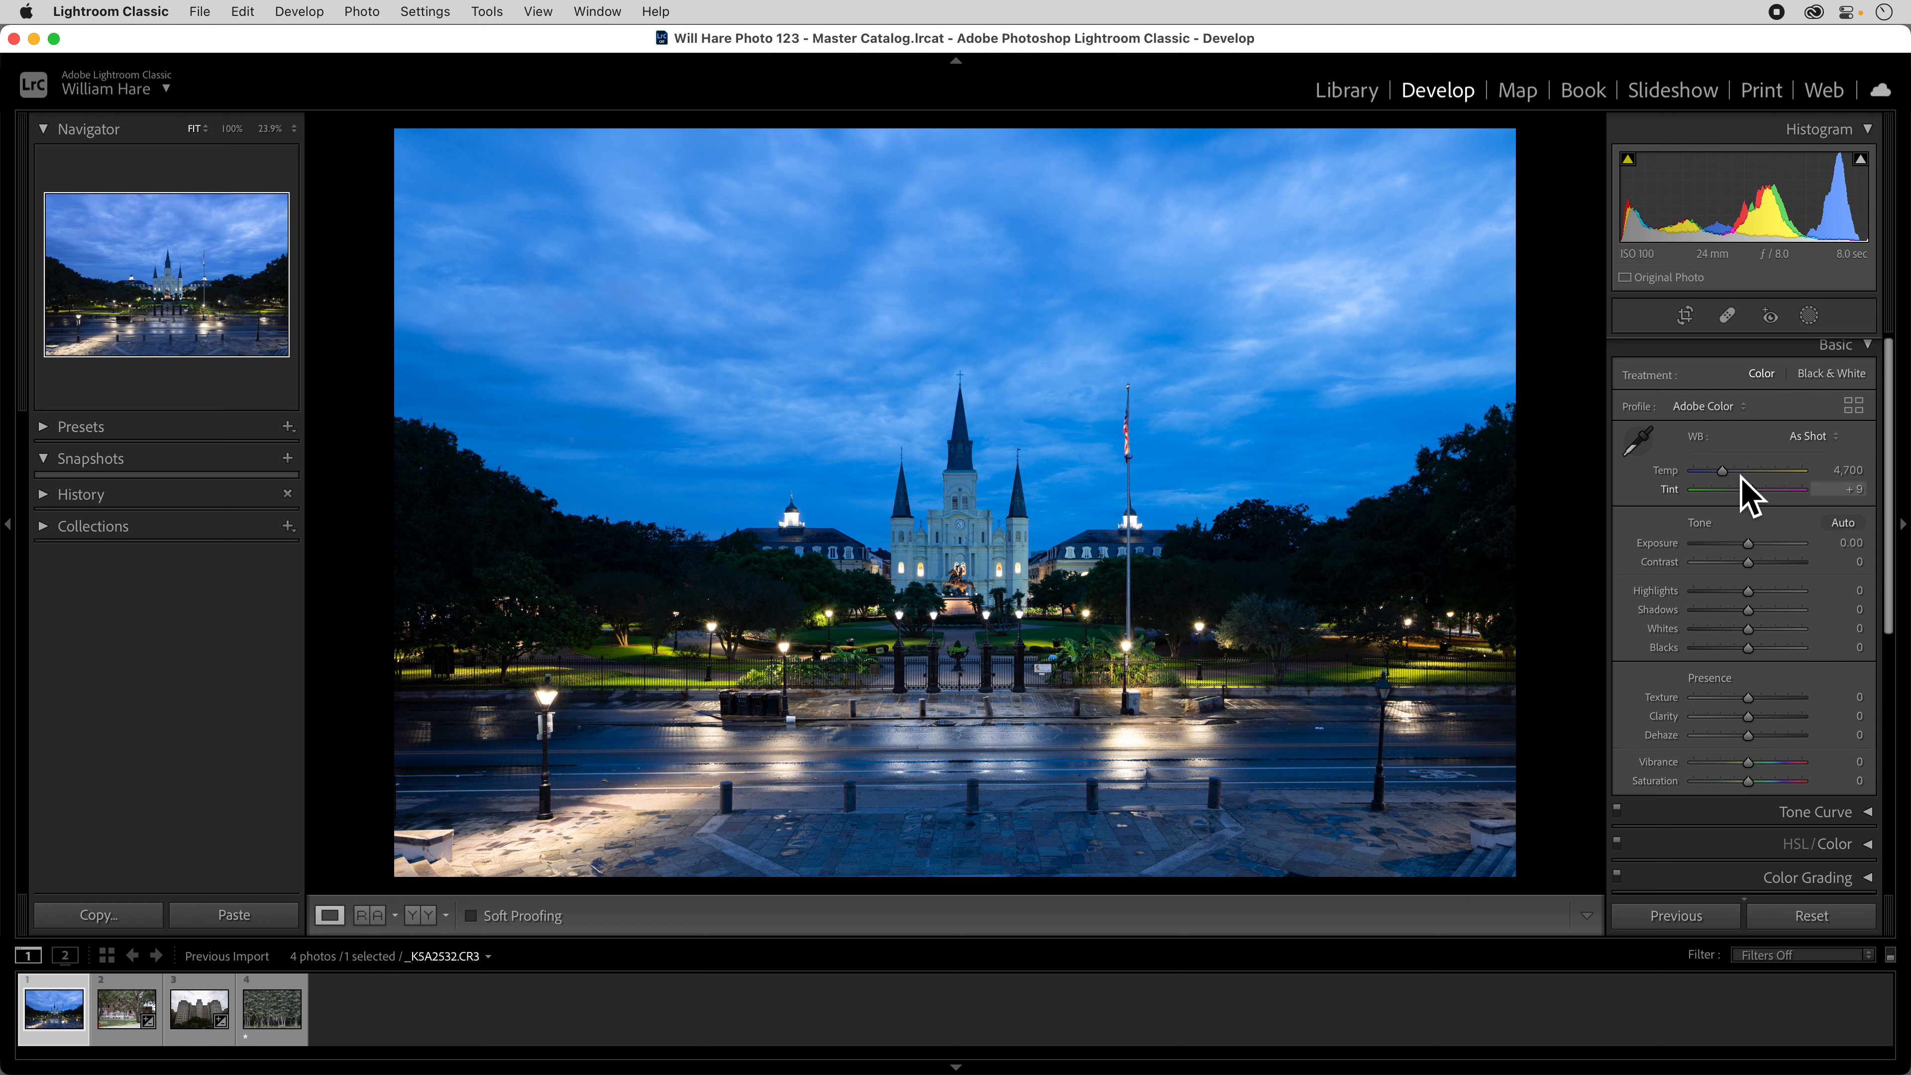
Try the Cloudy and Shade white balance presets and raise the colour temperature from Shade to 8,693.
{"action": "left_click", "coordinate": [1817, 440]}
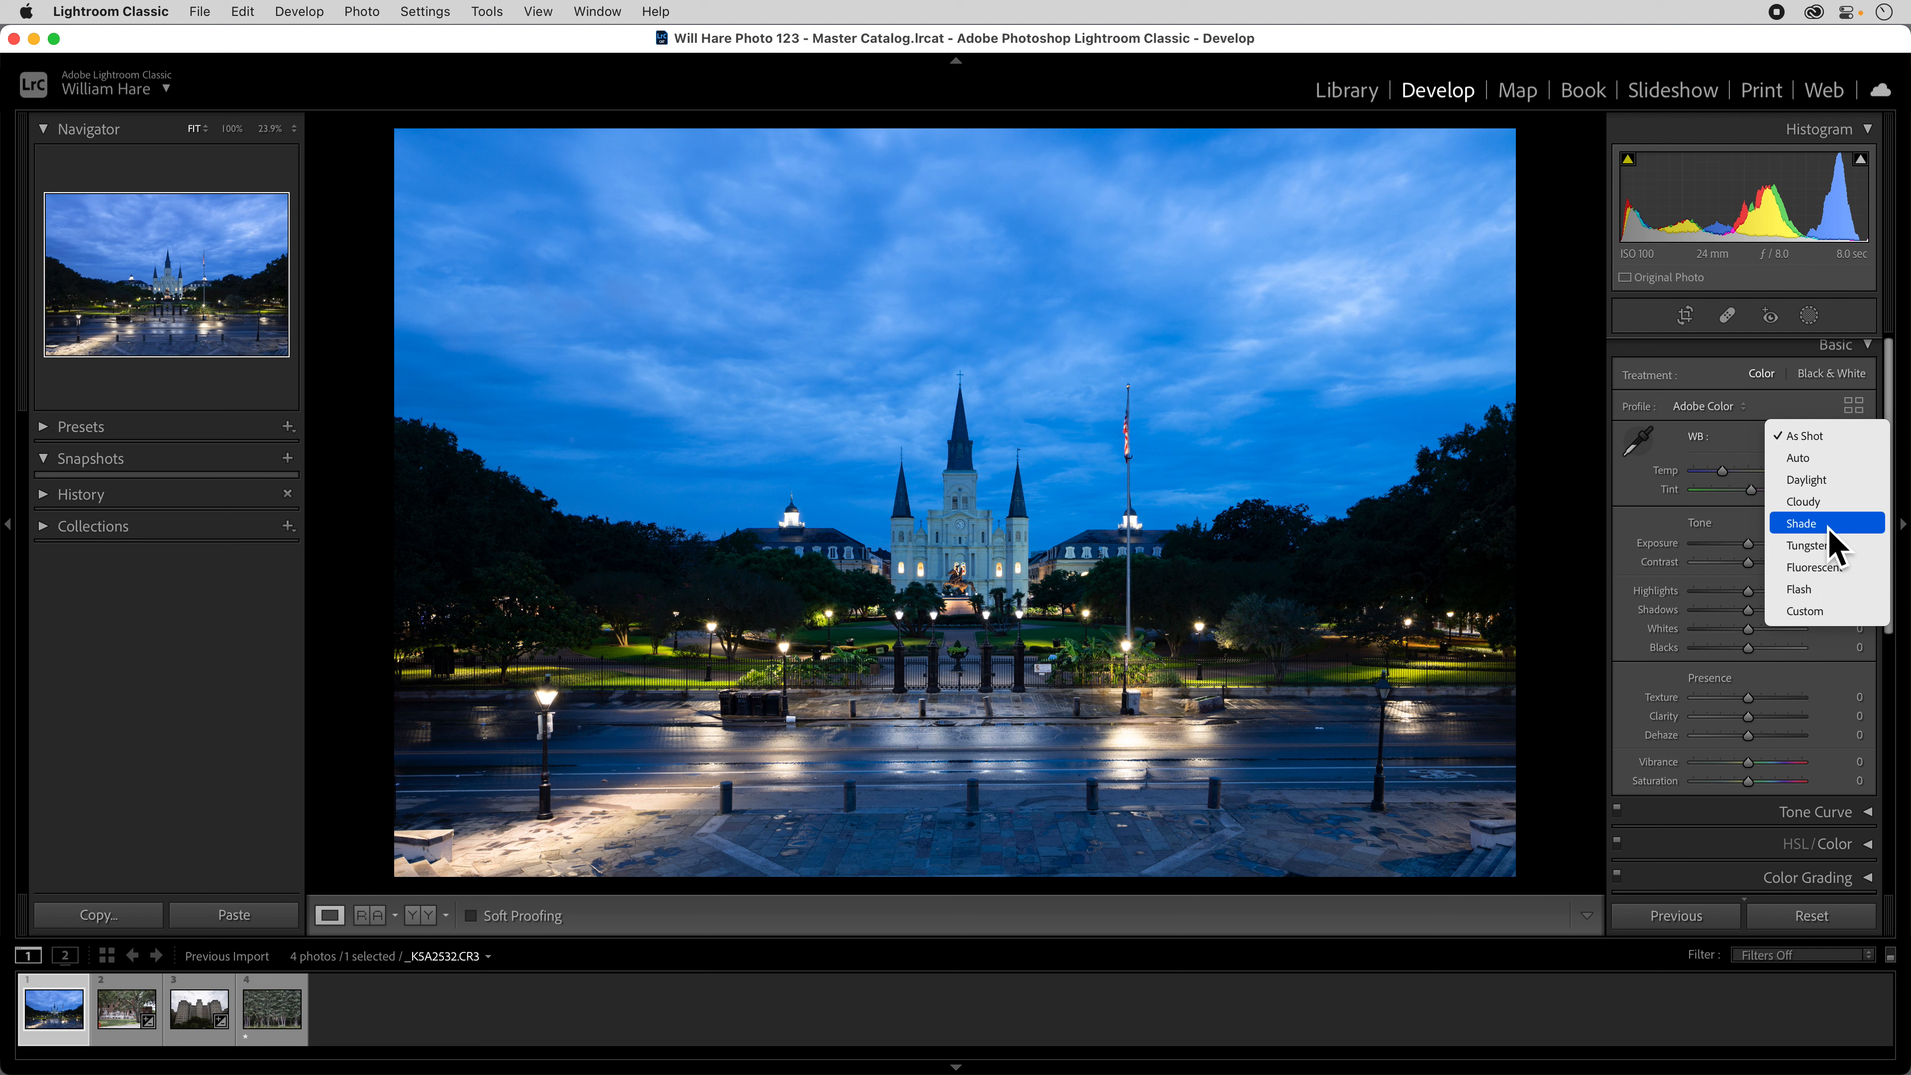
{"action": "left_click", "coordinate": [1817, 501]}
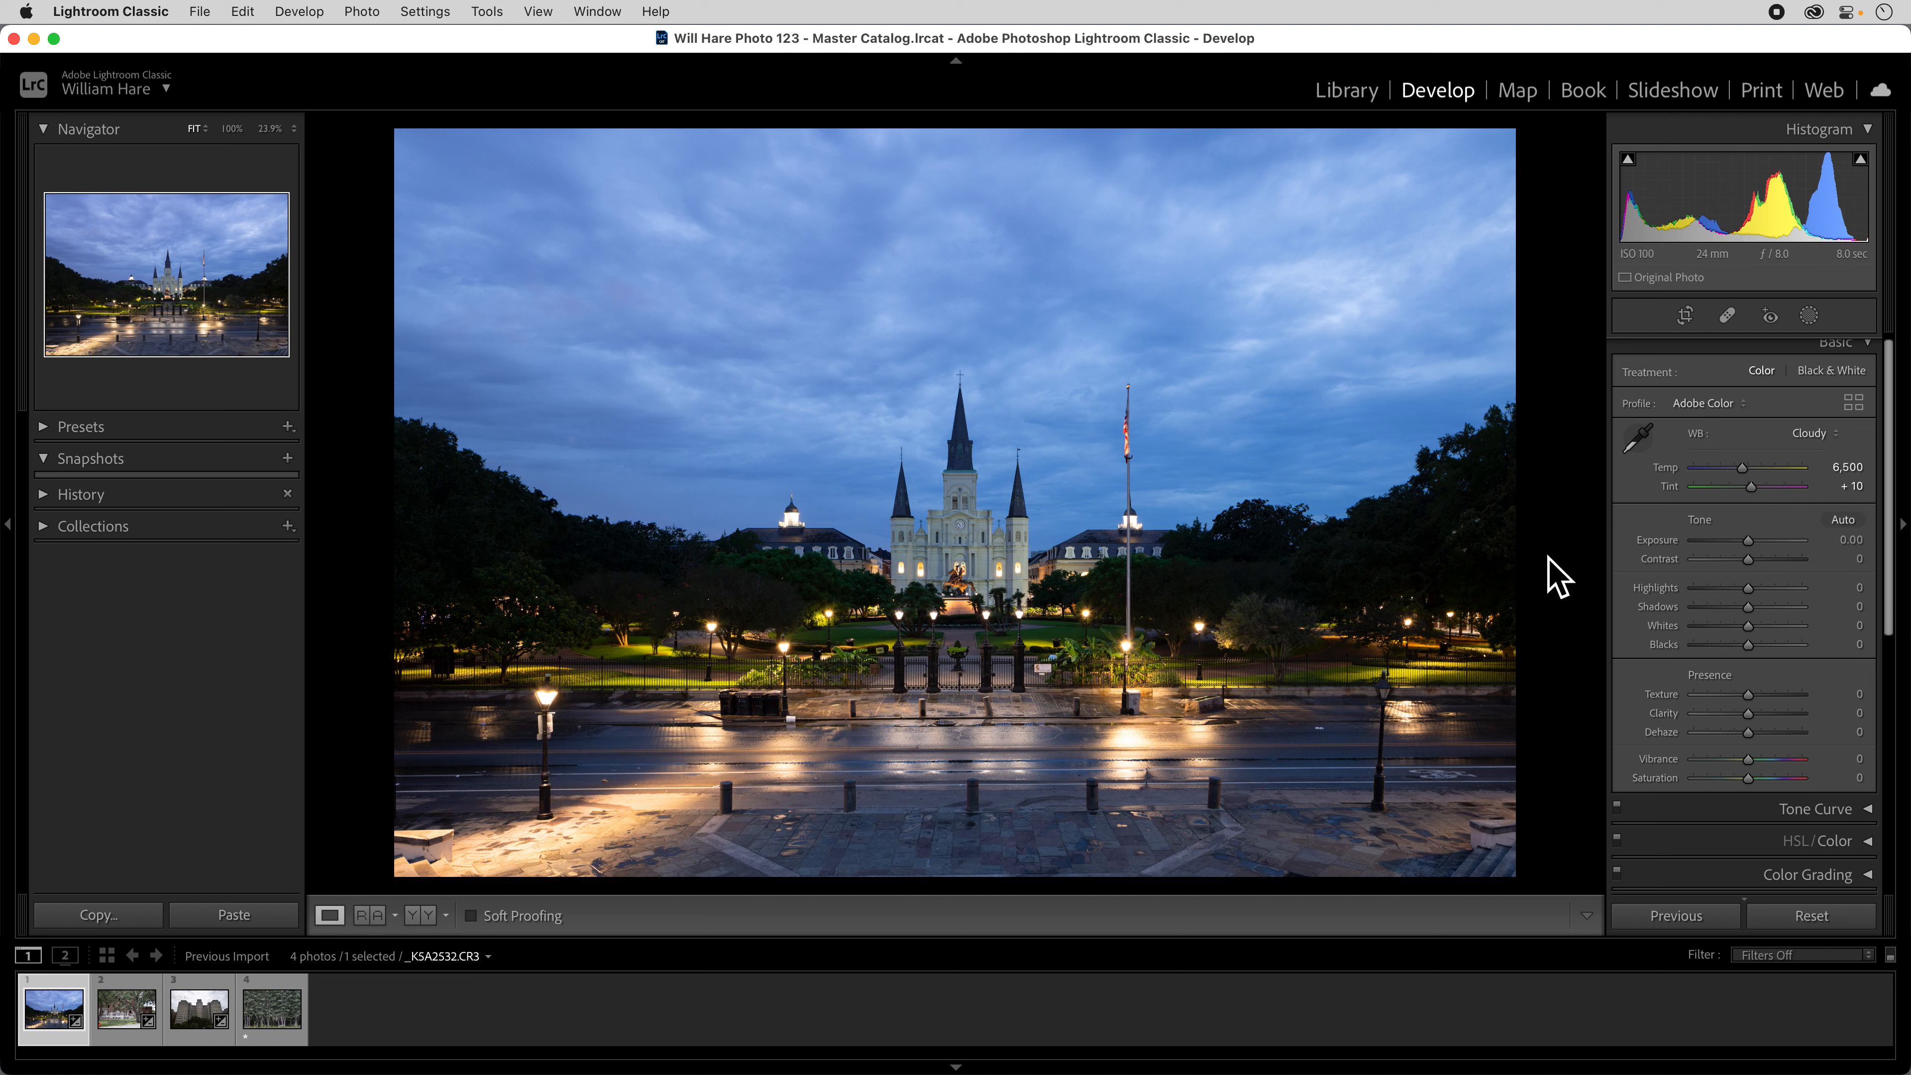
{"action": "left_click", "coordinate": [1820, 434]}
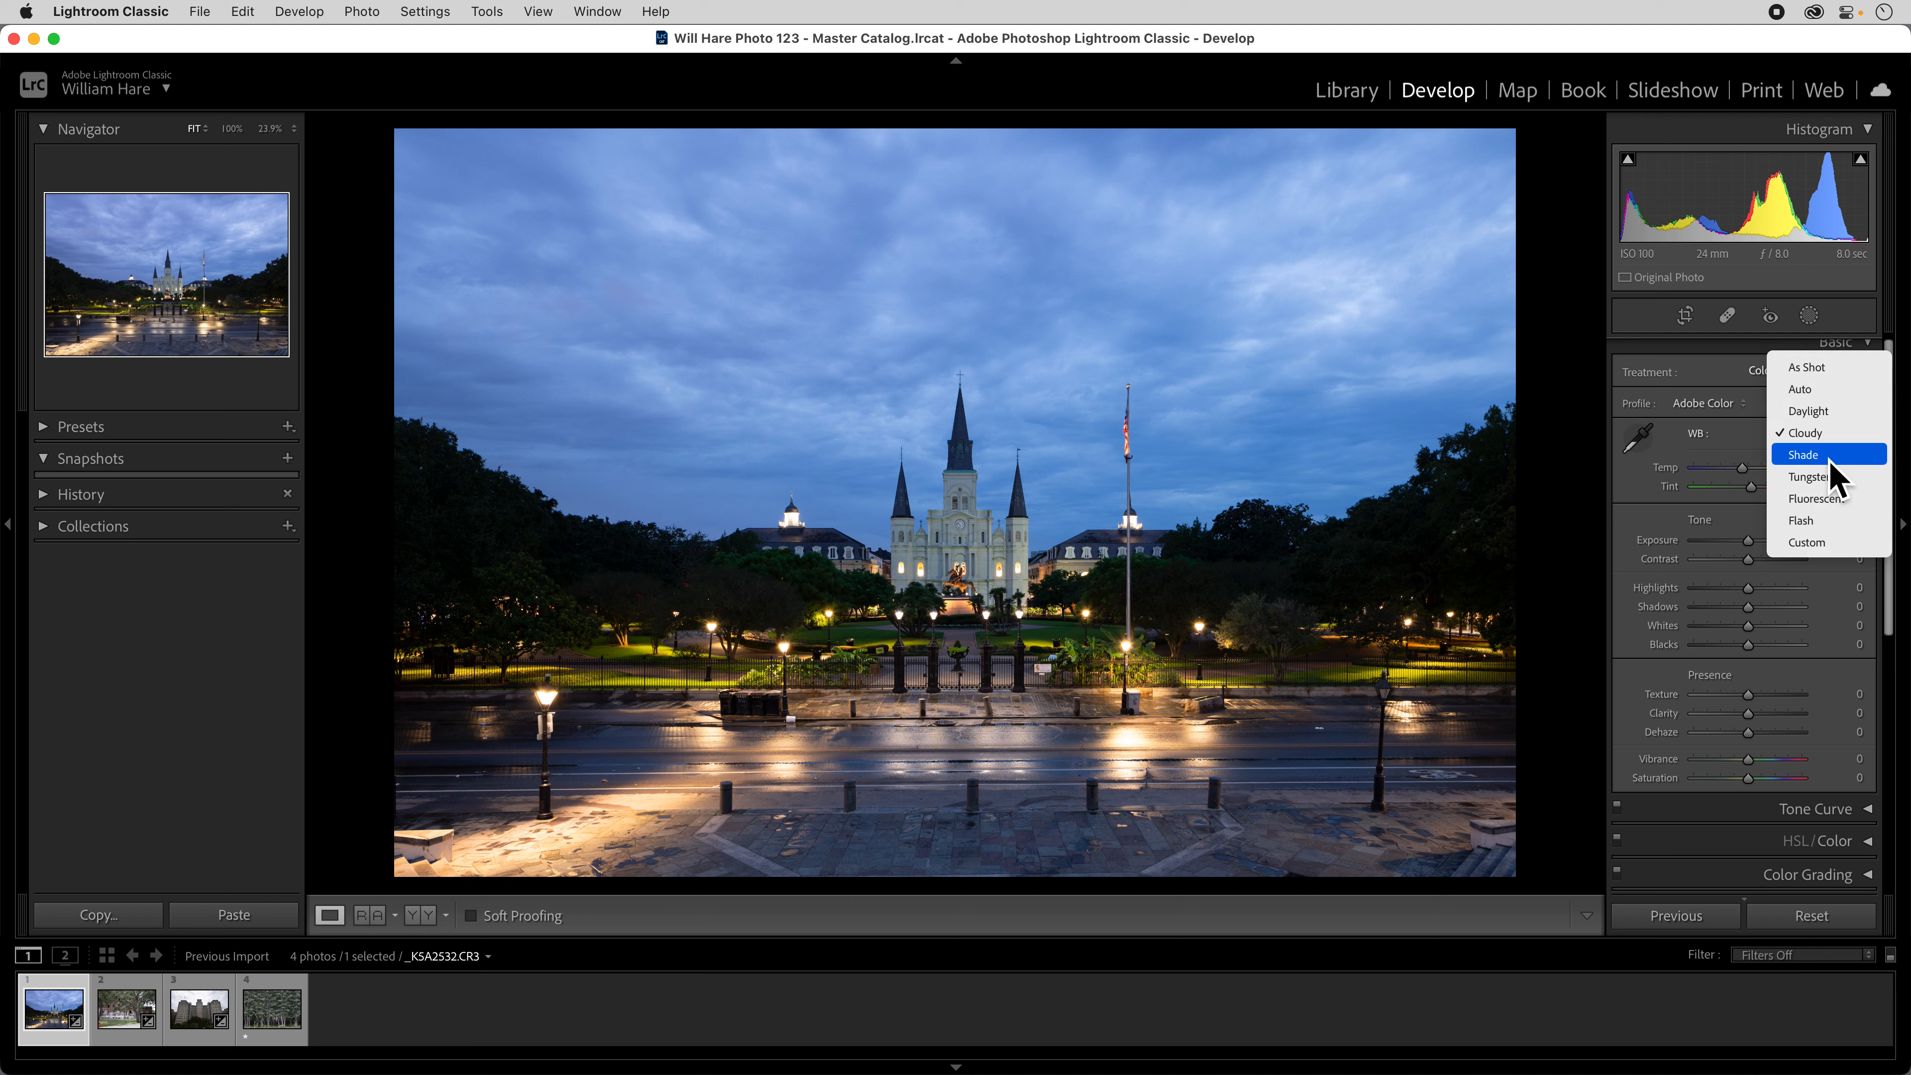
{"action": "left_click", "coordinate": [1828, 459]}
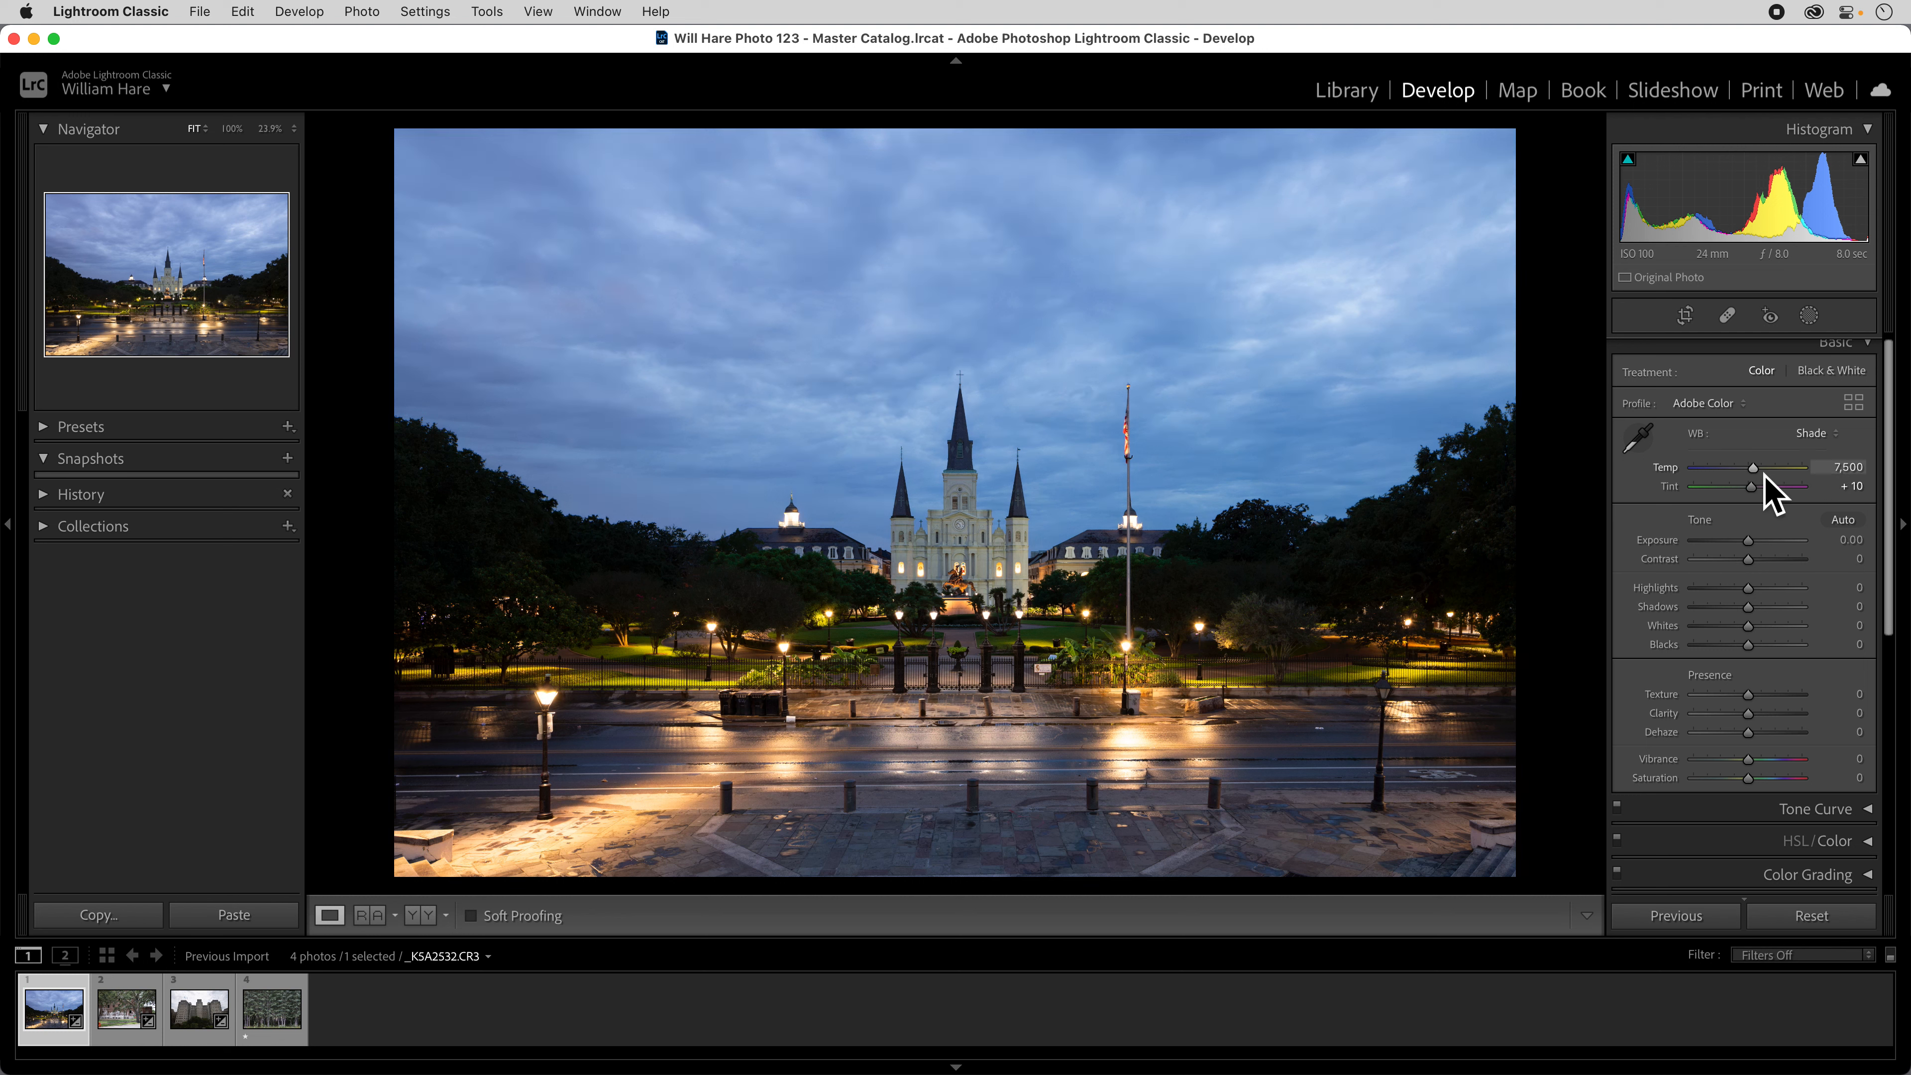
{"action": "scroll", "coordinate": [1763, 473], "scroll_direction": "up", "scroll_amount": 1}
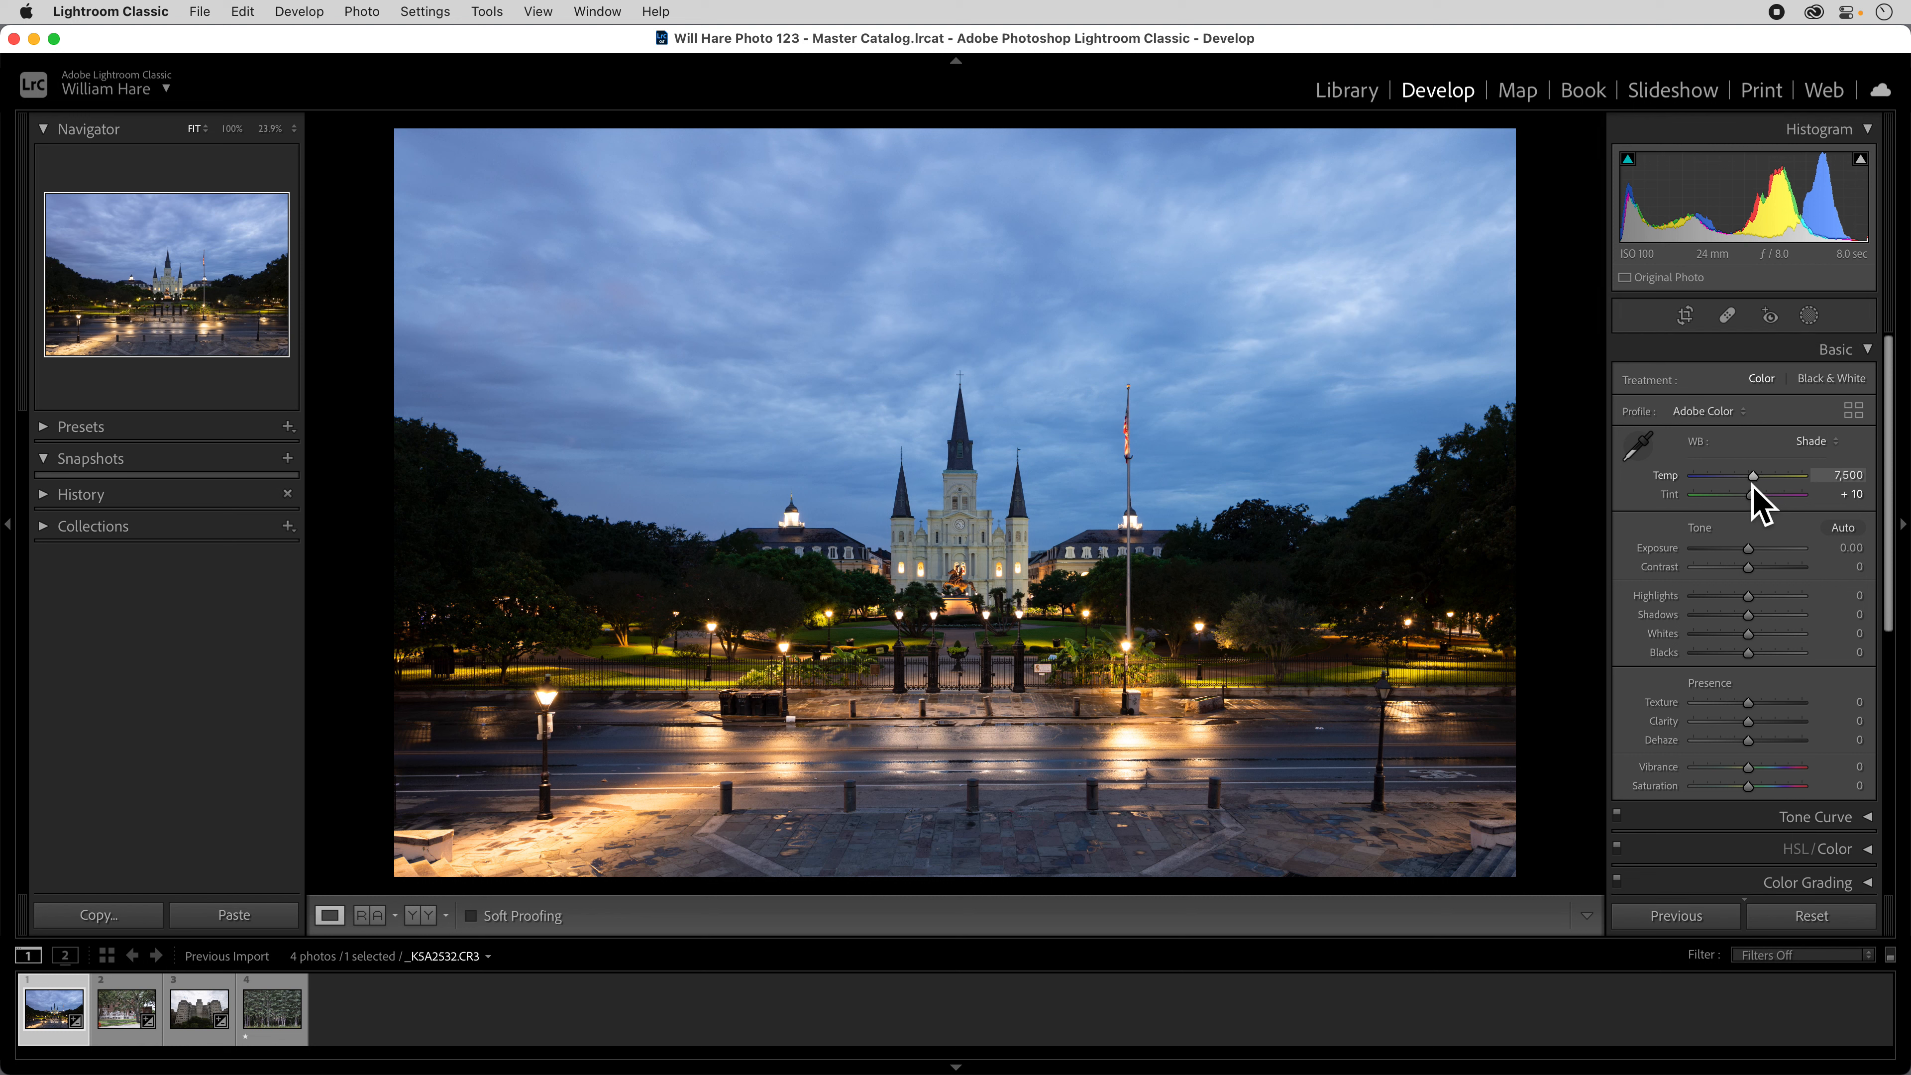
{"action": "mouse_move", "coordinate": [1762, 484]}
{"action": "left_mouse_down"}
{"action": "mouse_move", "coordinate": [1836, 486]}
{"action": "mouse_move", "coordinate": [1664, 489]}
{"action": "mouse_move", "coordinate": [1772, 486]}
{"action": "left_mouse_up"}
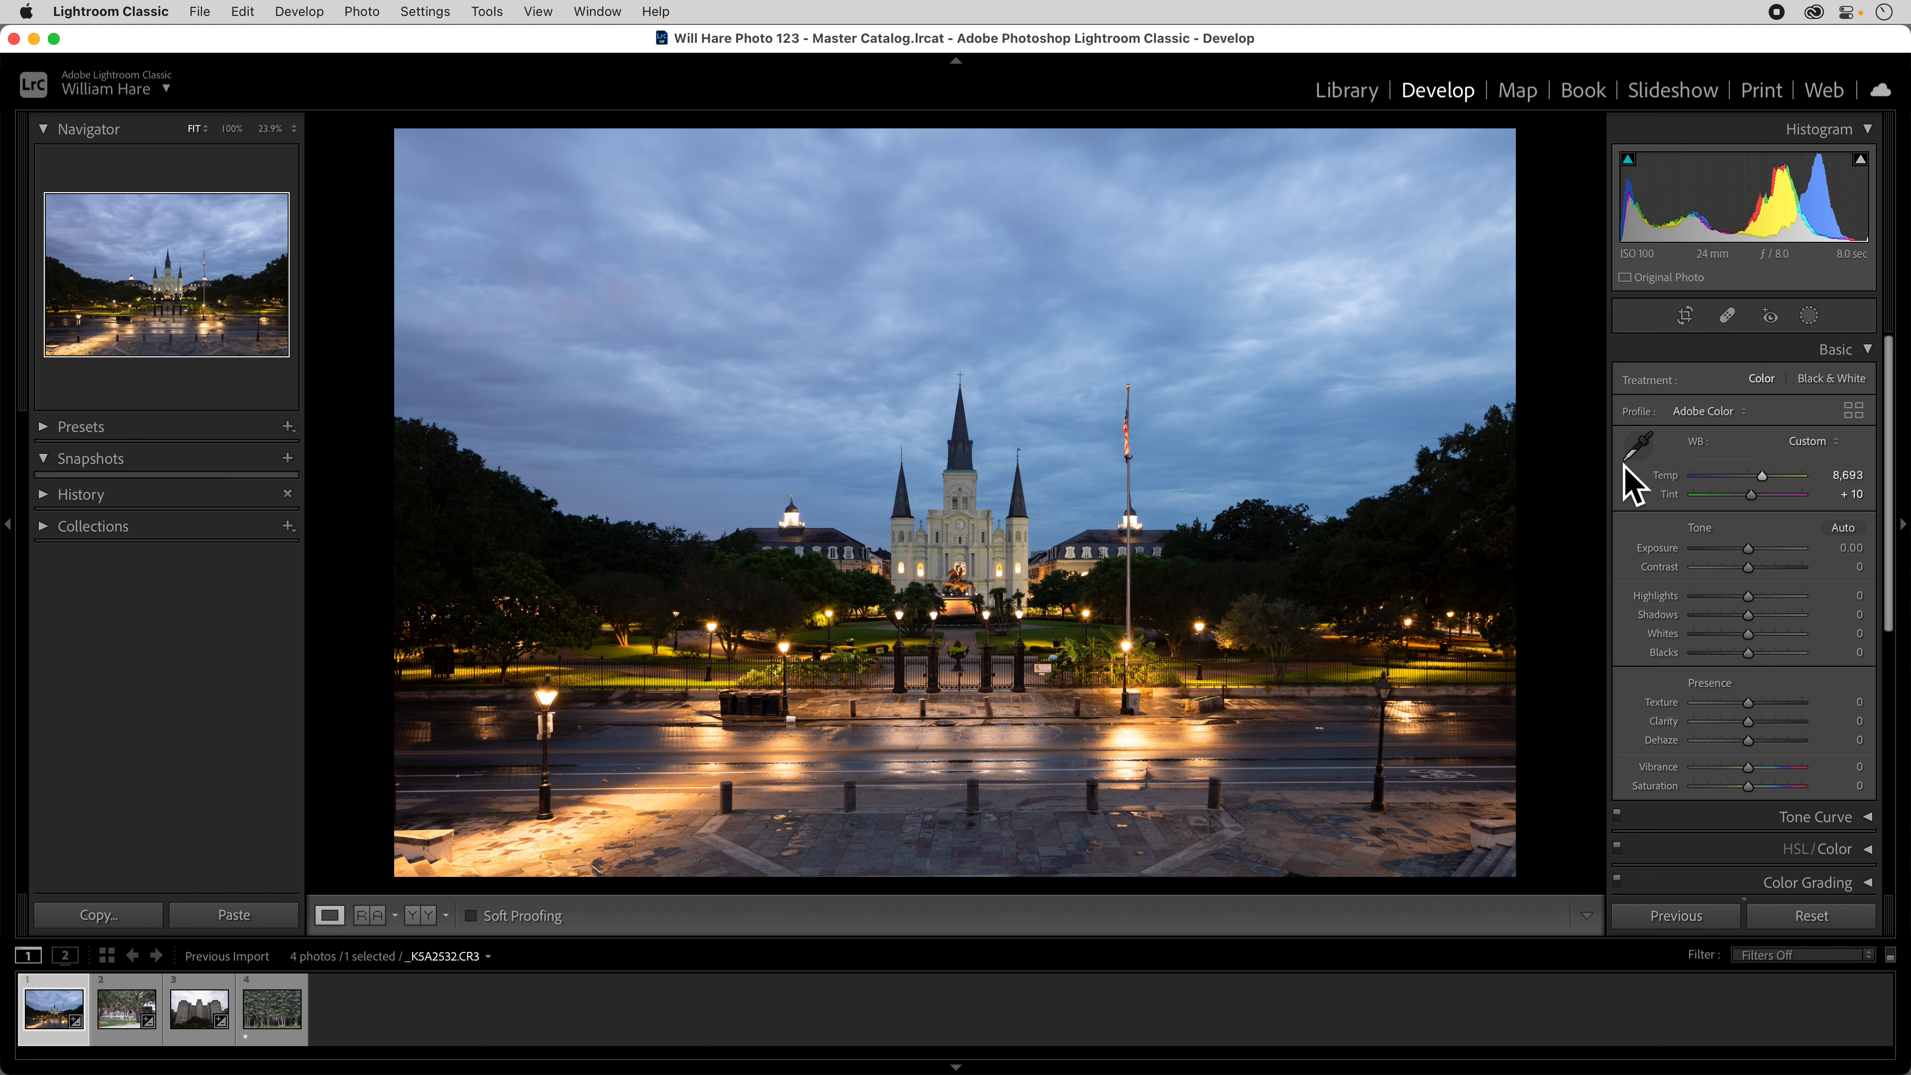
Try setting the white balance by sampling the cloudy sky above the cathedral as the neutral target.
{"action": "left_click", "coordinate": [1636, 448]}
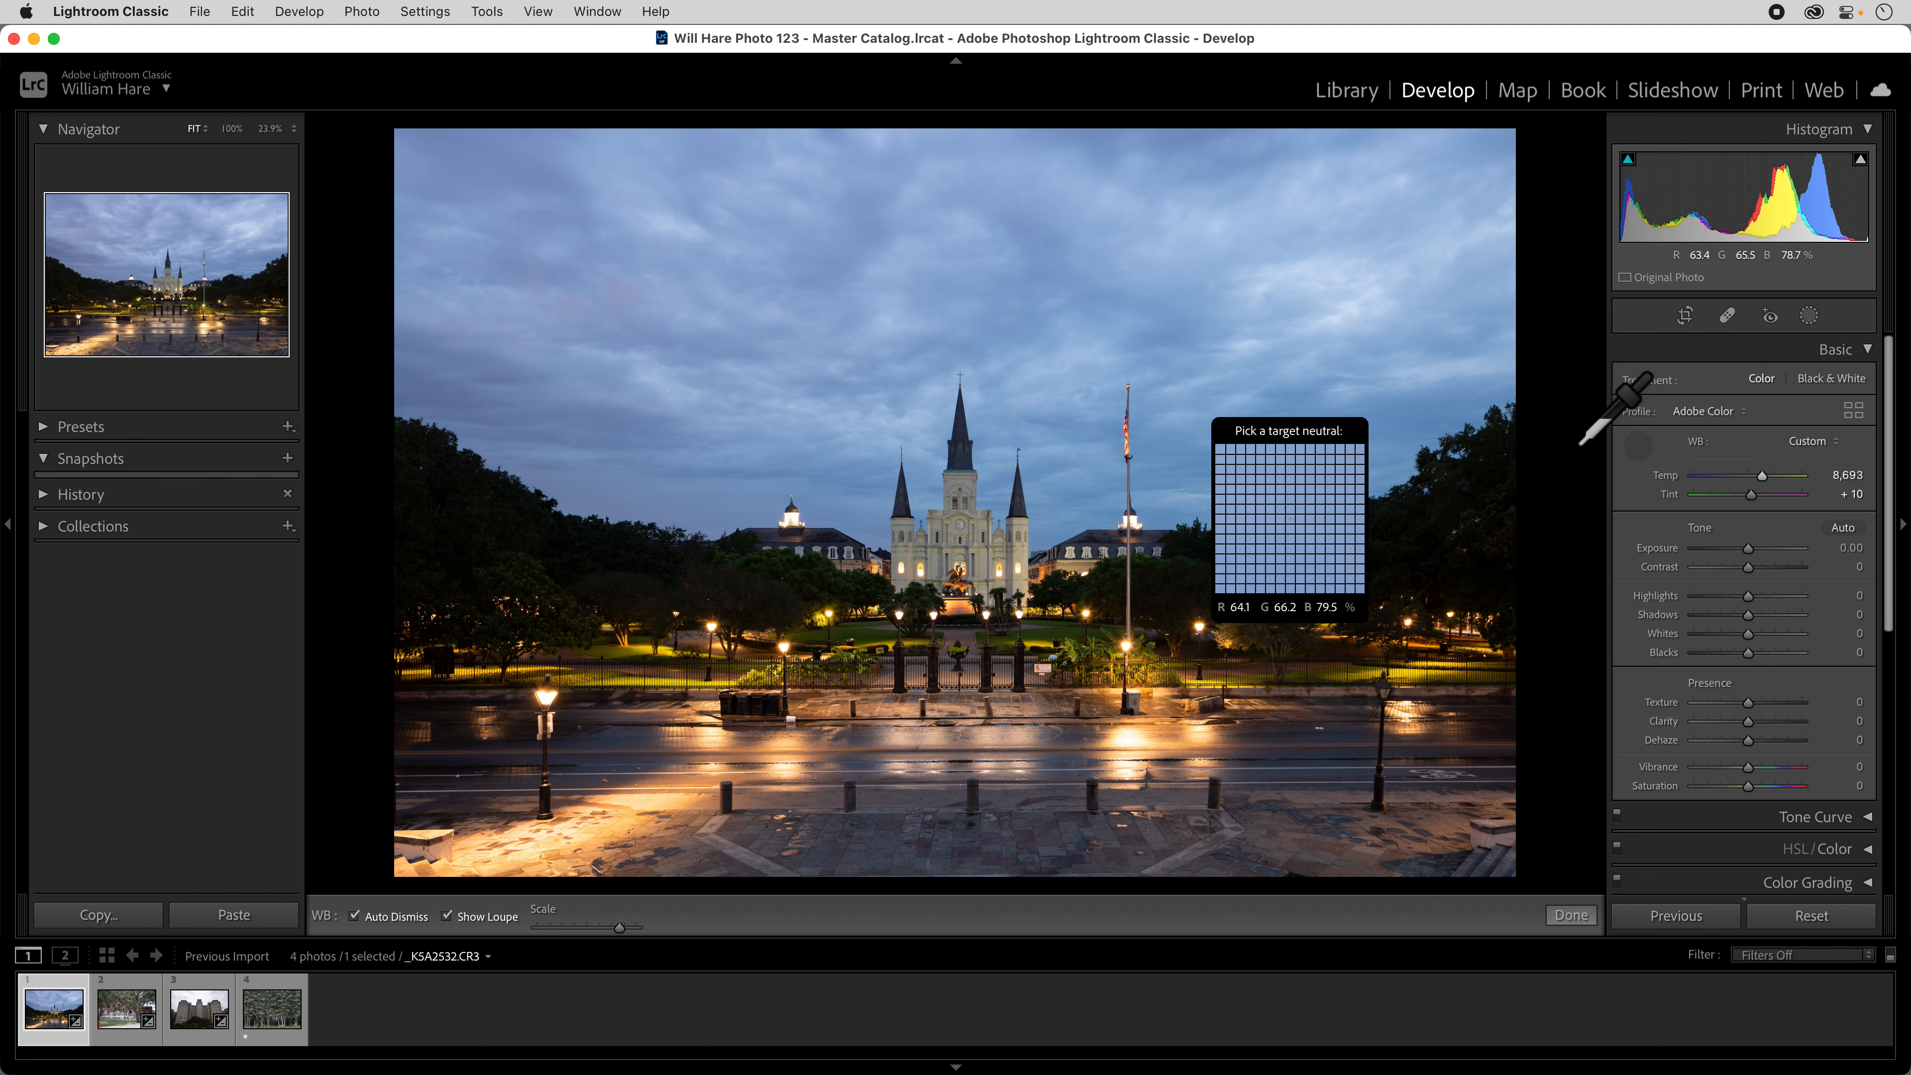
{"action": "left_click", "coordinate": [1004, 301]}
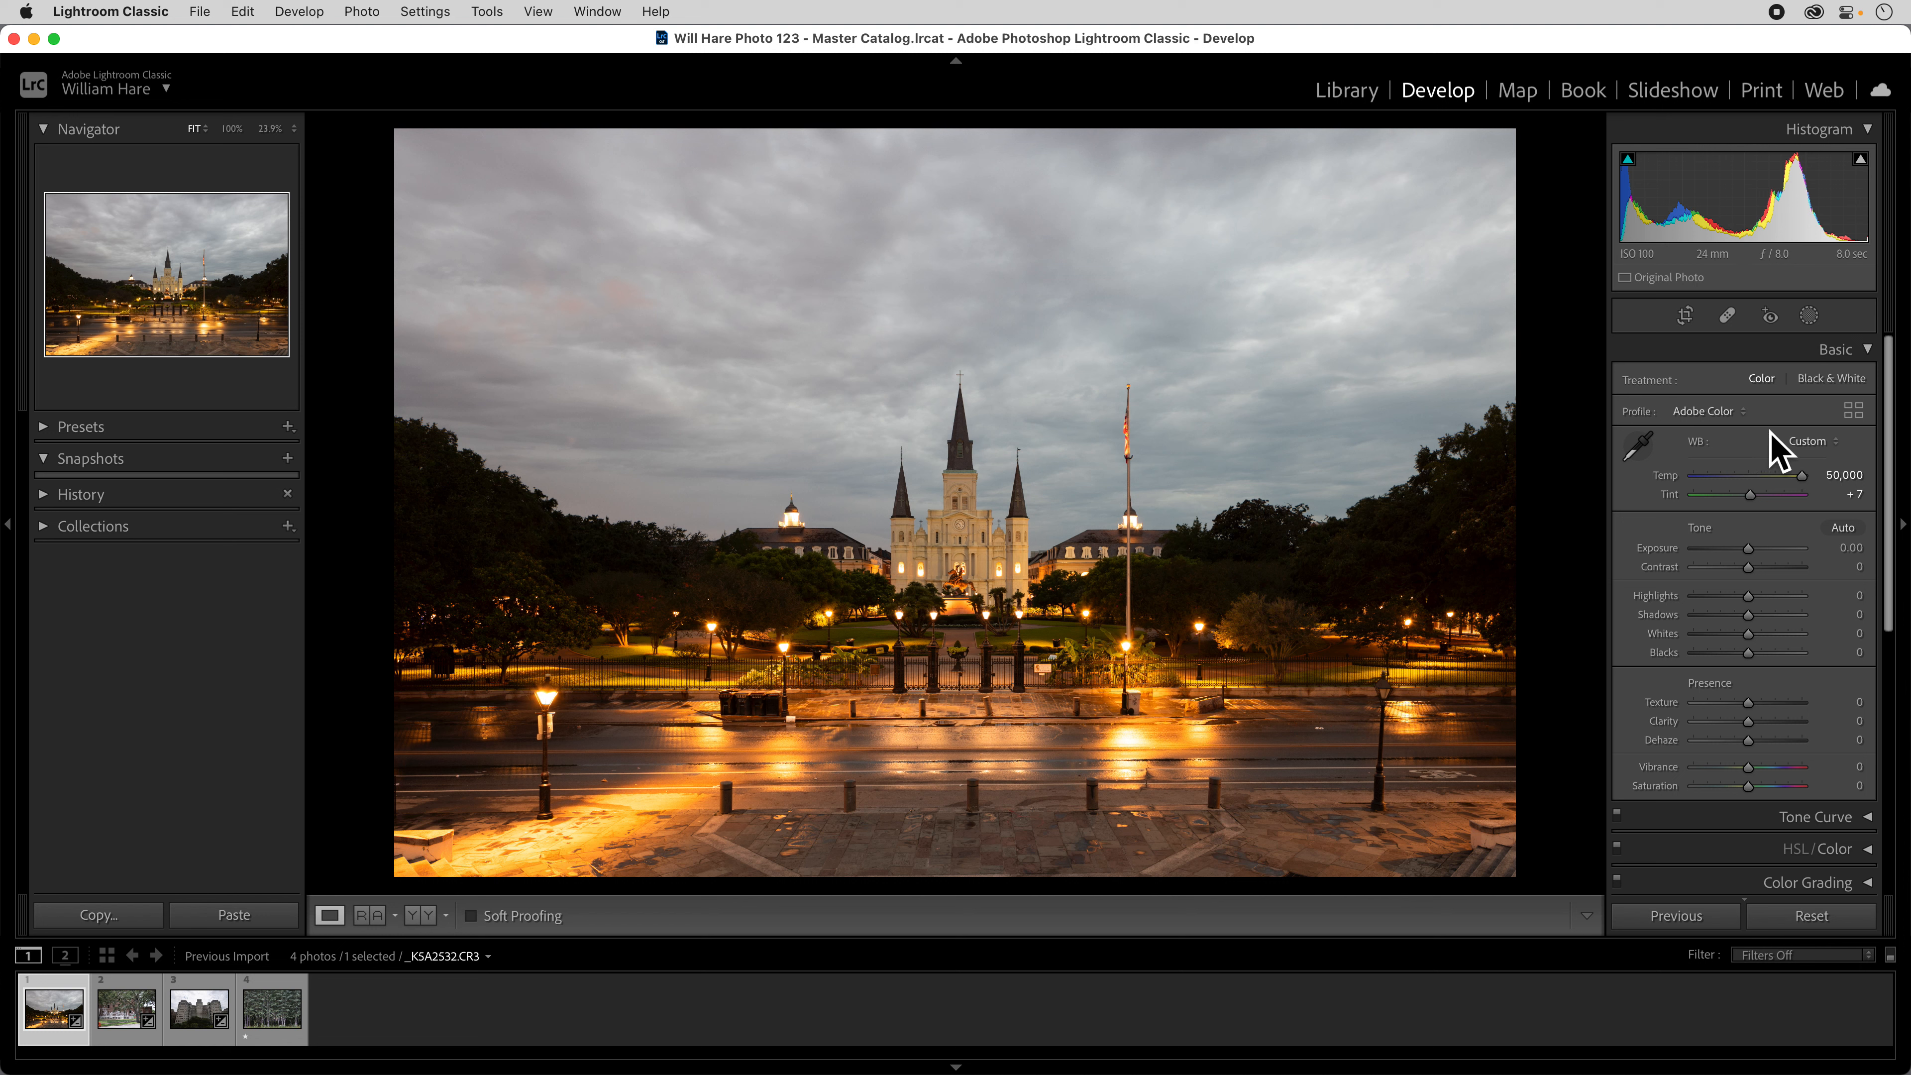
Apply the Shade white balance preset and warm the colour temperature to 8,843.
{"action": "left_click", "coordinate": [1813, 451]}
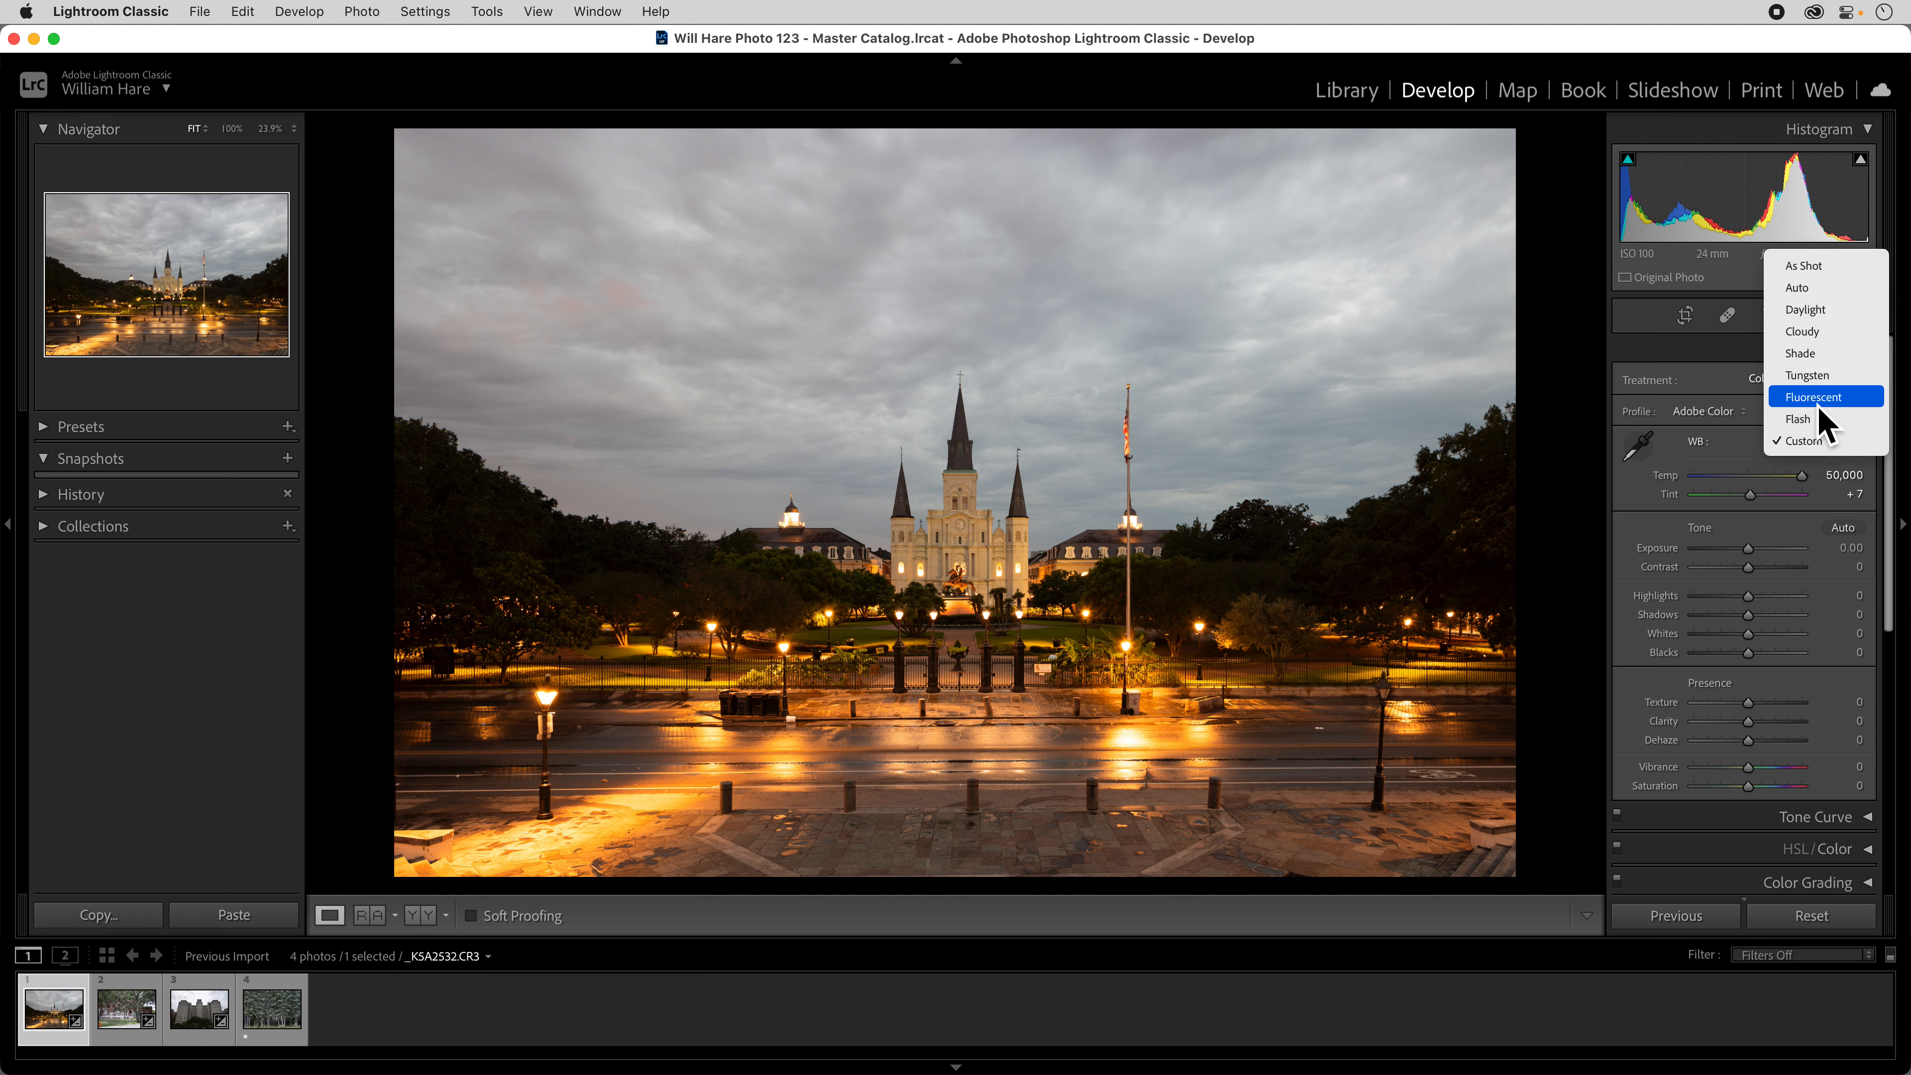
{"action": "left_click", "coordinate": [1809, 354]}
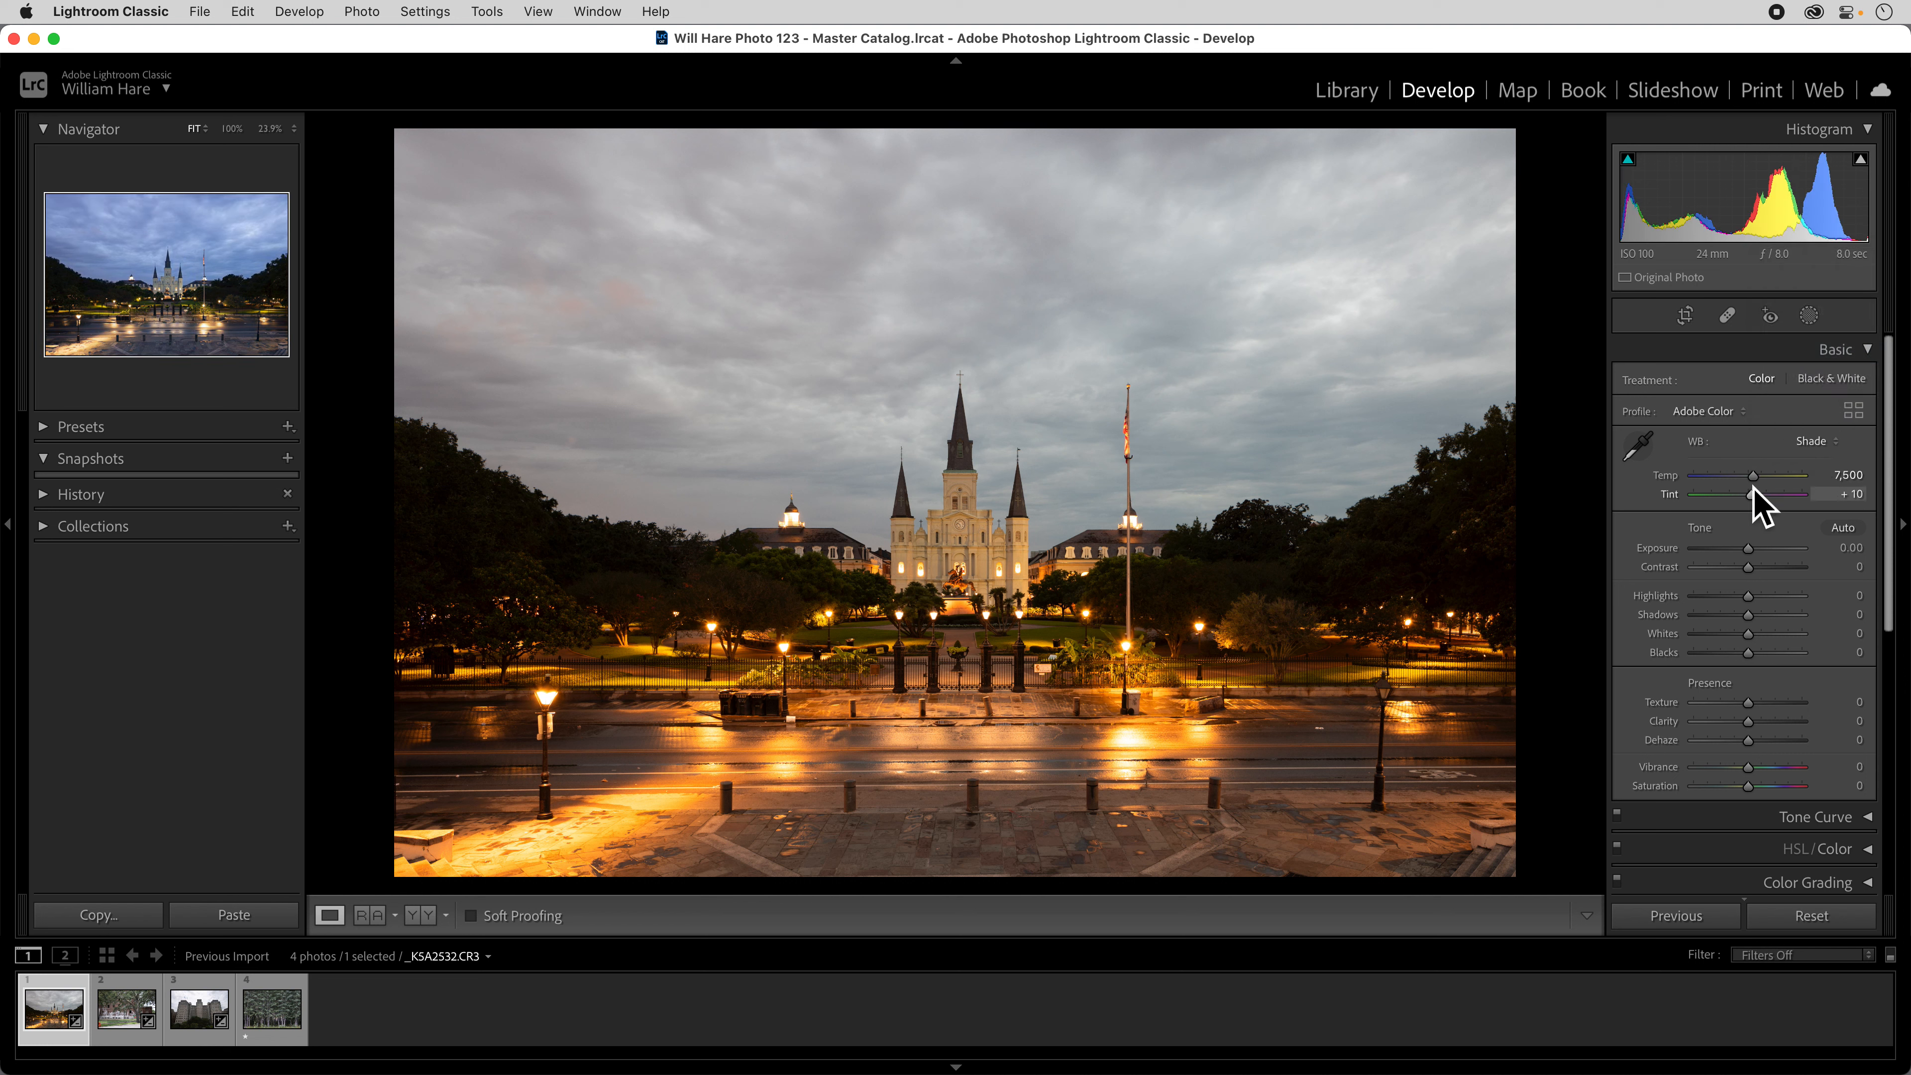
{"action": "left_click_drag", "start_coordinate": [1758, 475], "coordinate": [1770, 485]}
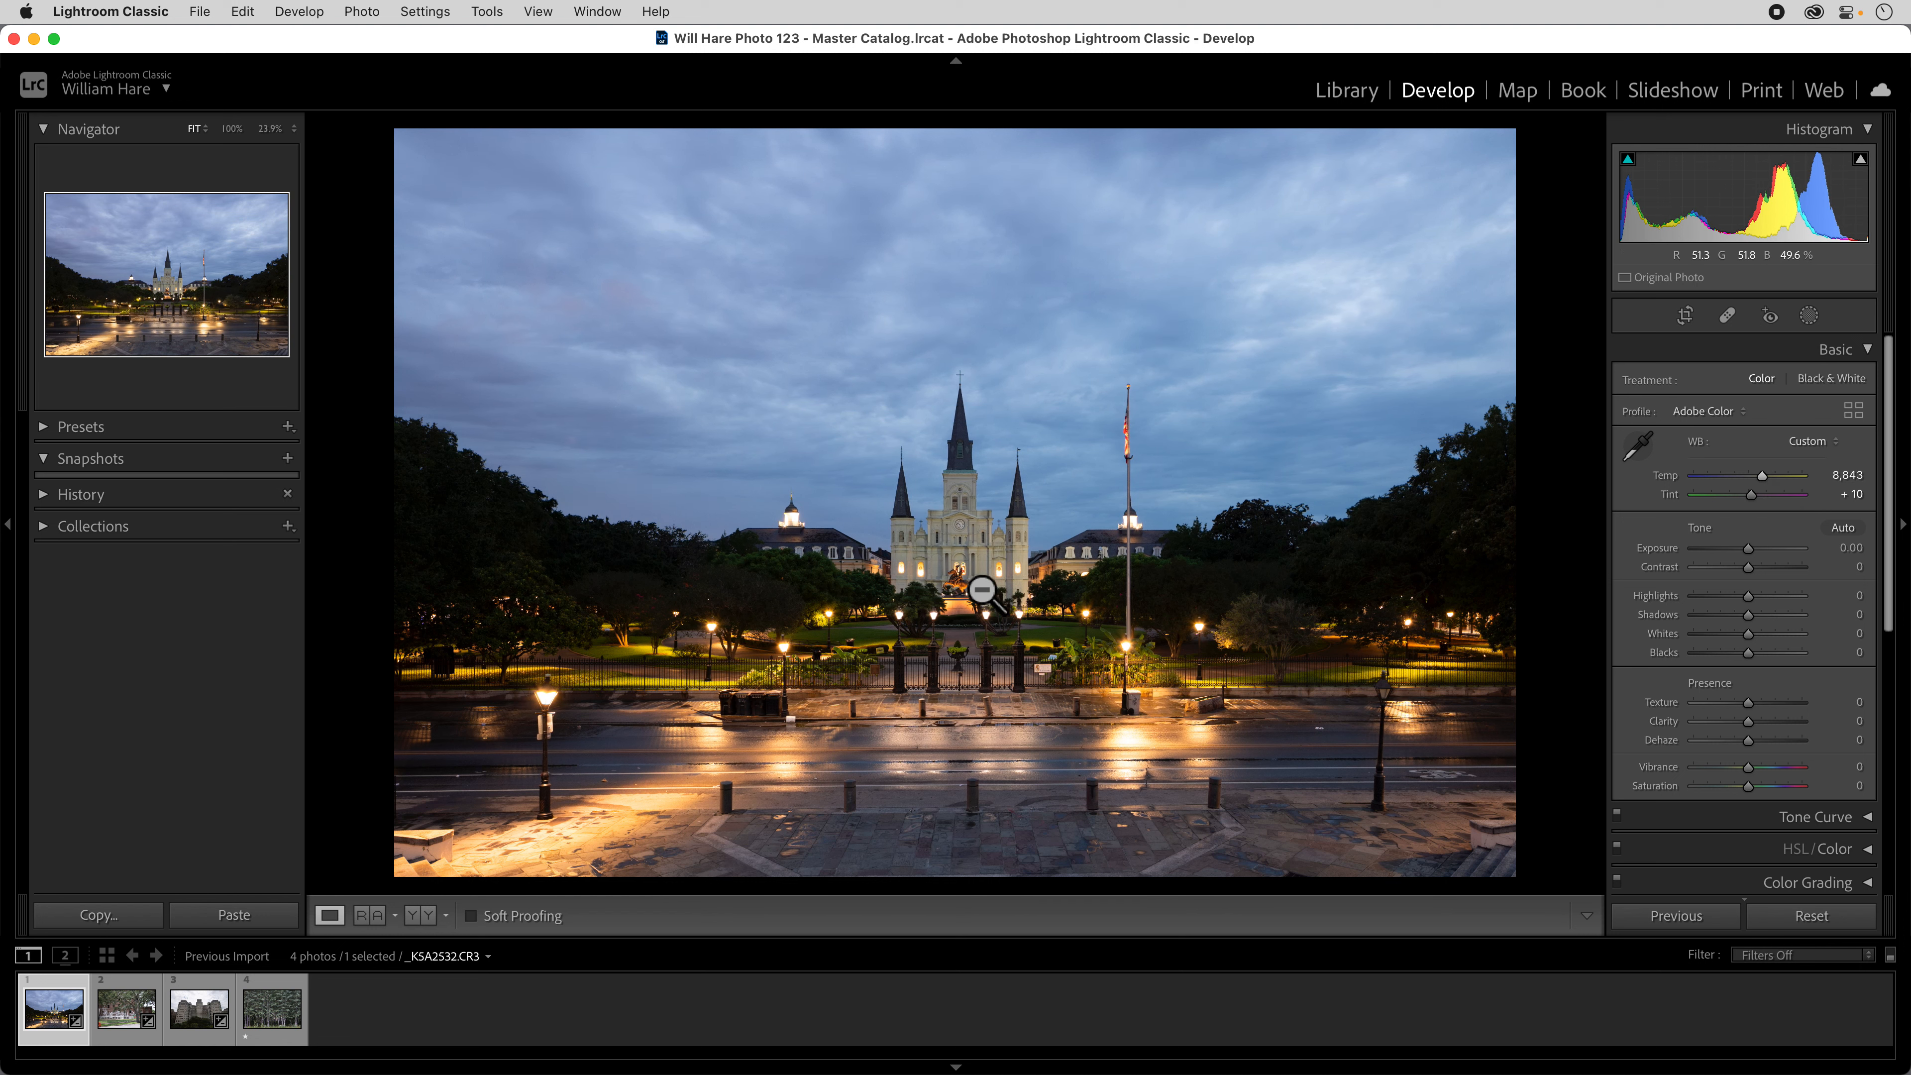
{"action": "key", "text": "F13"}
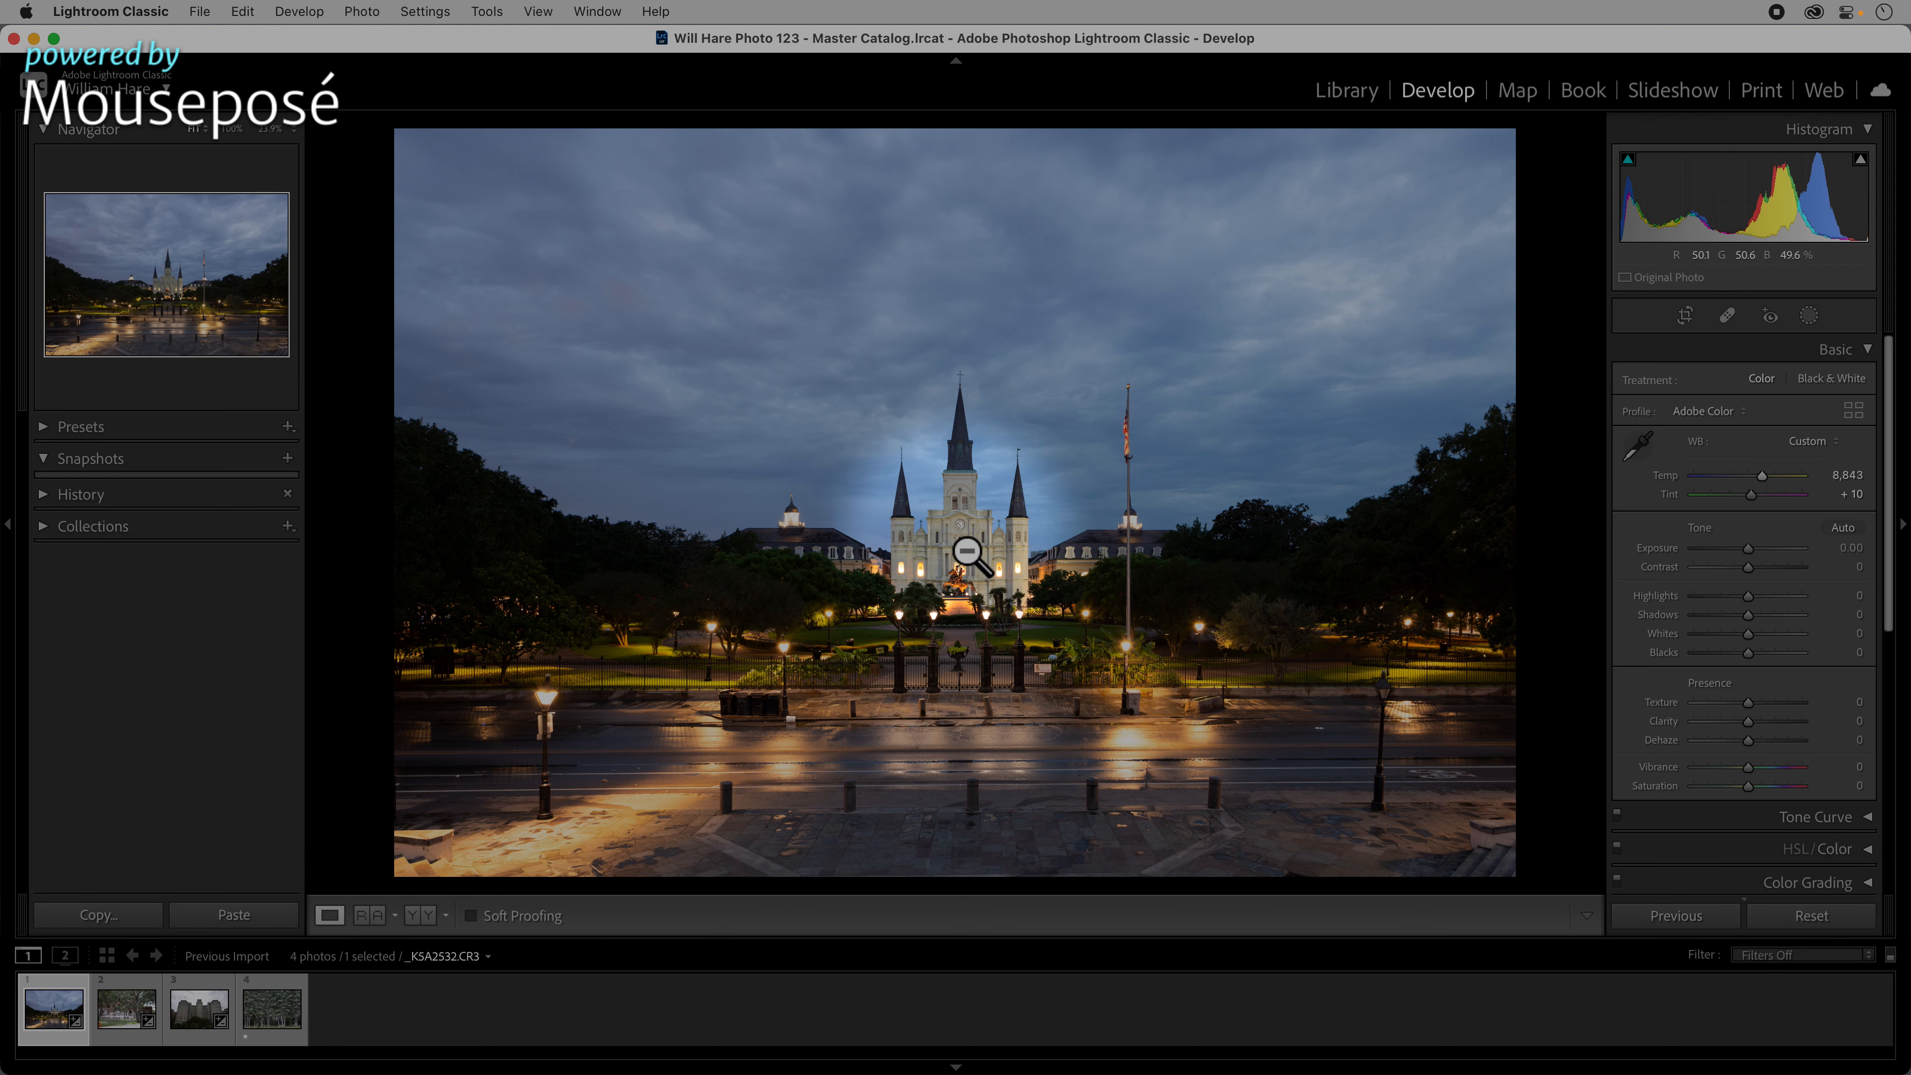
{"action": "key", "text": "F13"}
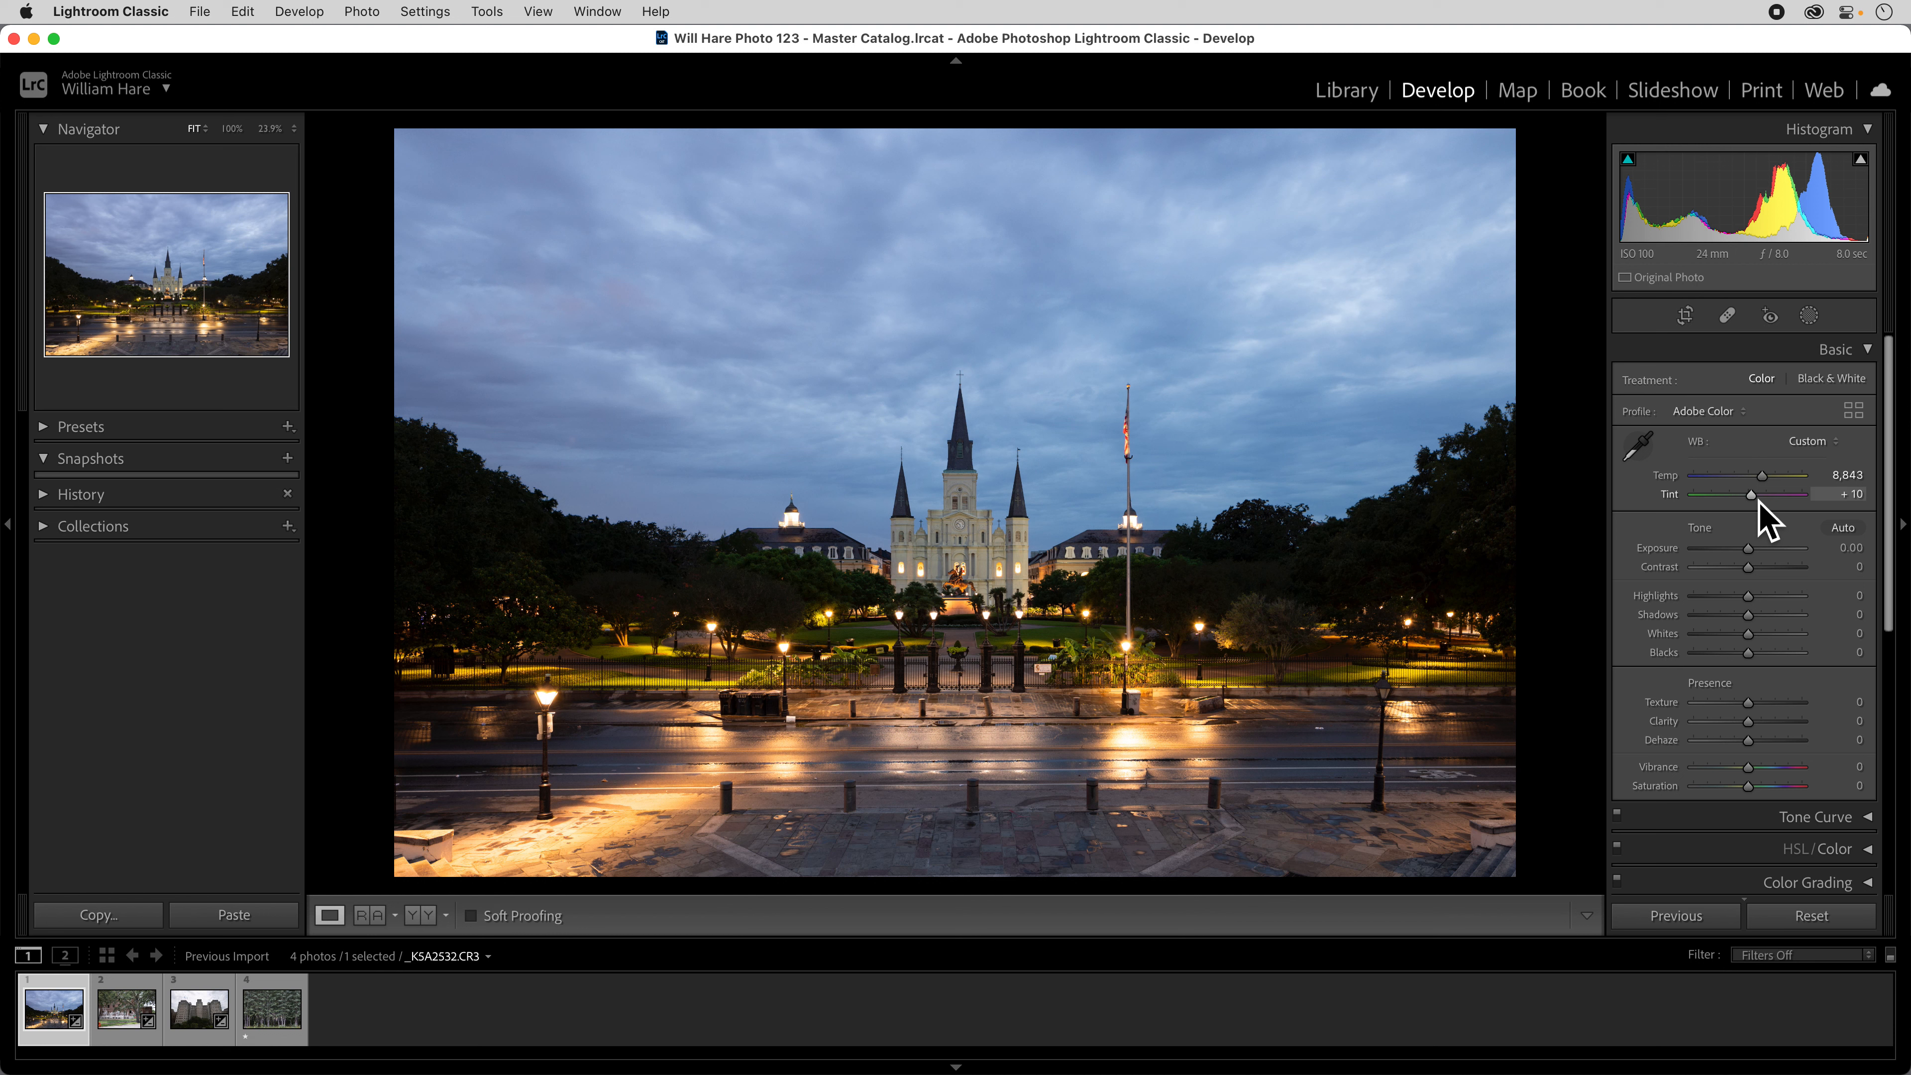
Shift the white balance tint toward magenta to +22.
{"action": "left_click_drag", "start_coordinate": [1759, 502], "coordinate": [1764, 500]}
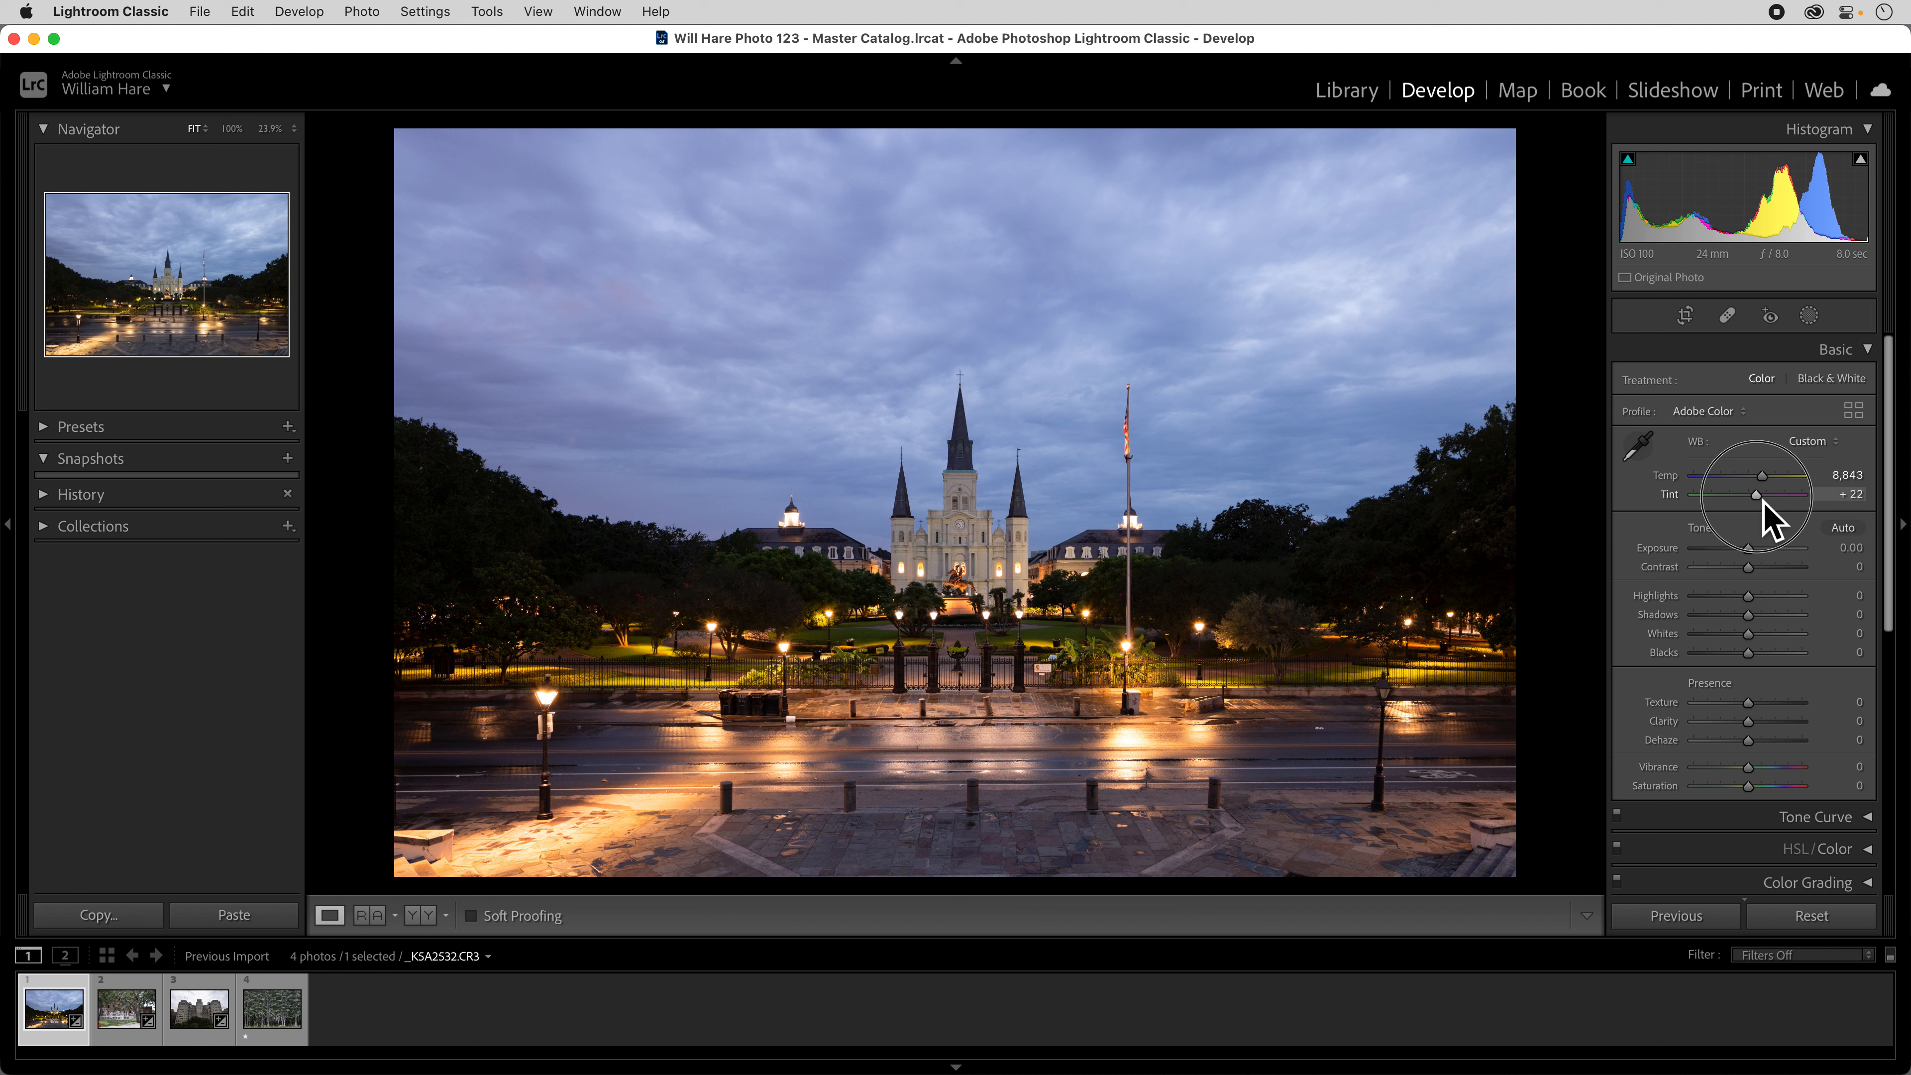
{"action": "left_click_drag", "start_coordinate": [1764, 502], "coordinate": [1761, 502]}
{"action": "key", "text": "F1"}
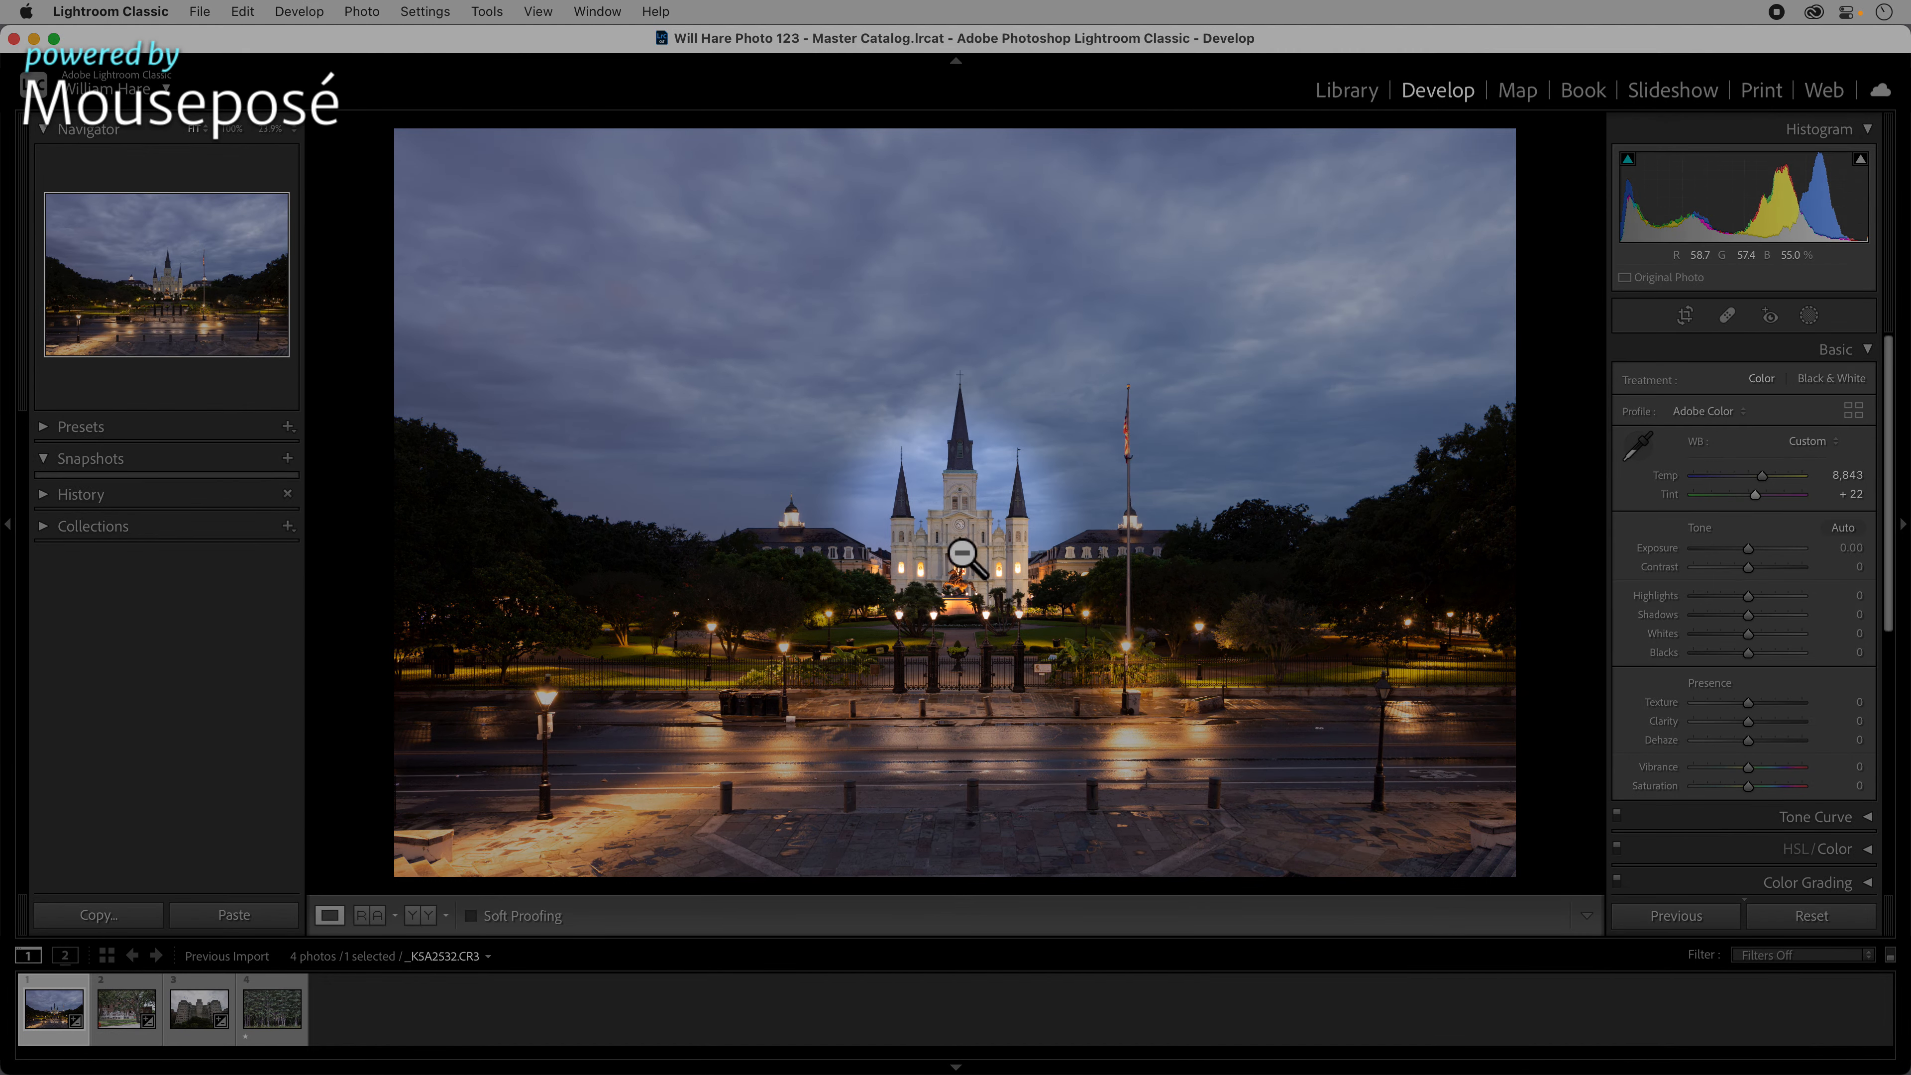
{"action": "key", "text": "F1"}
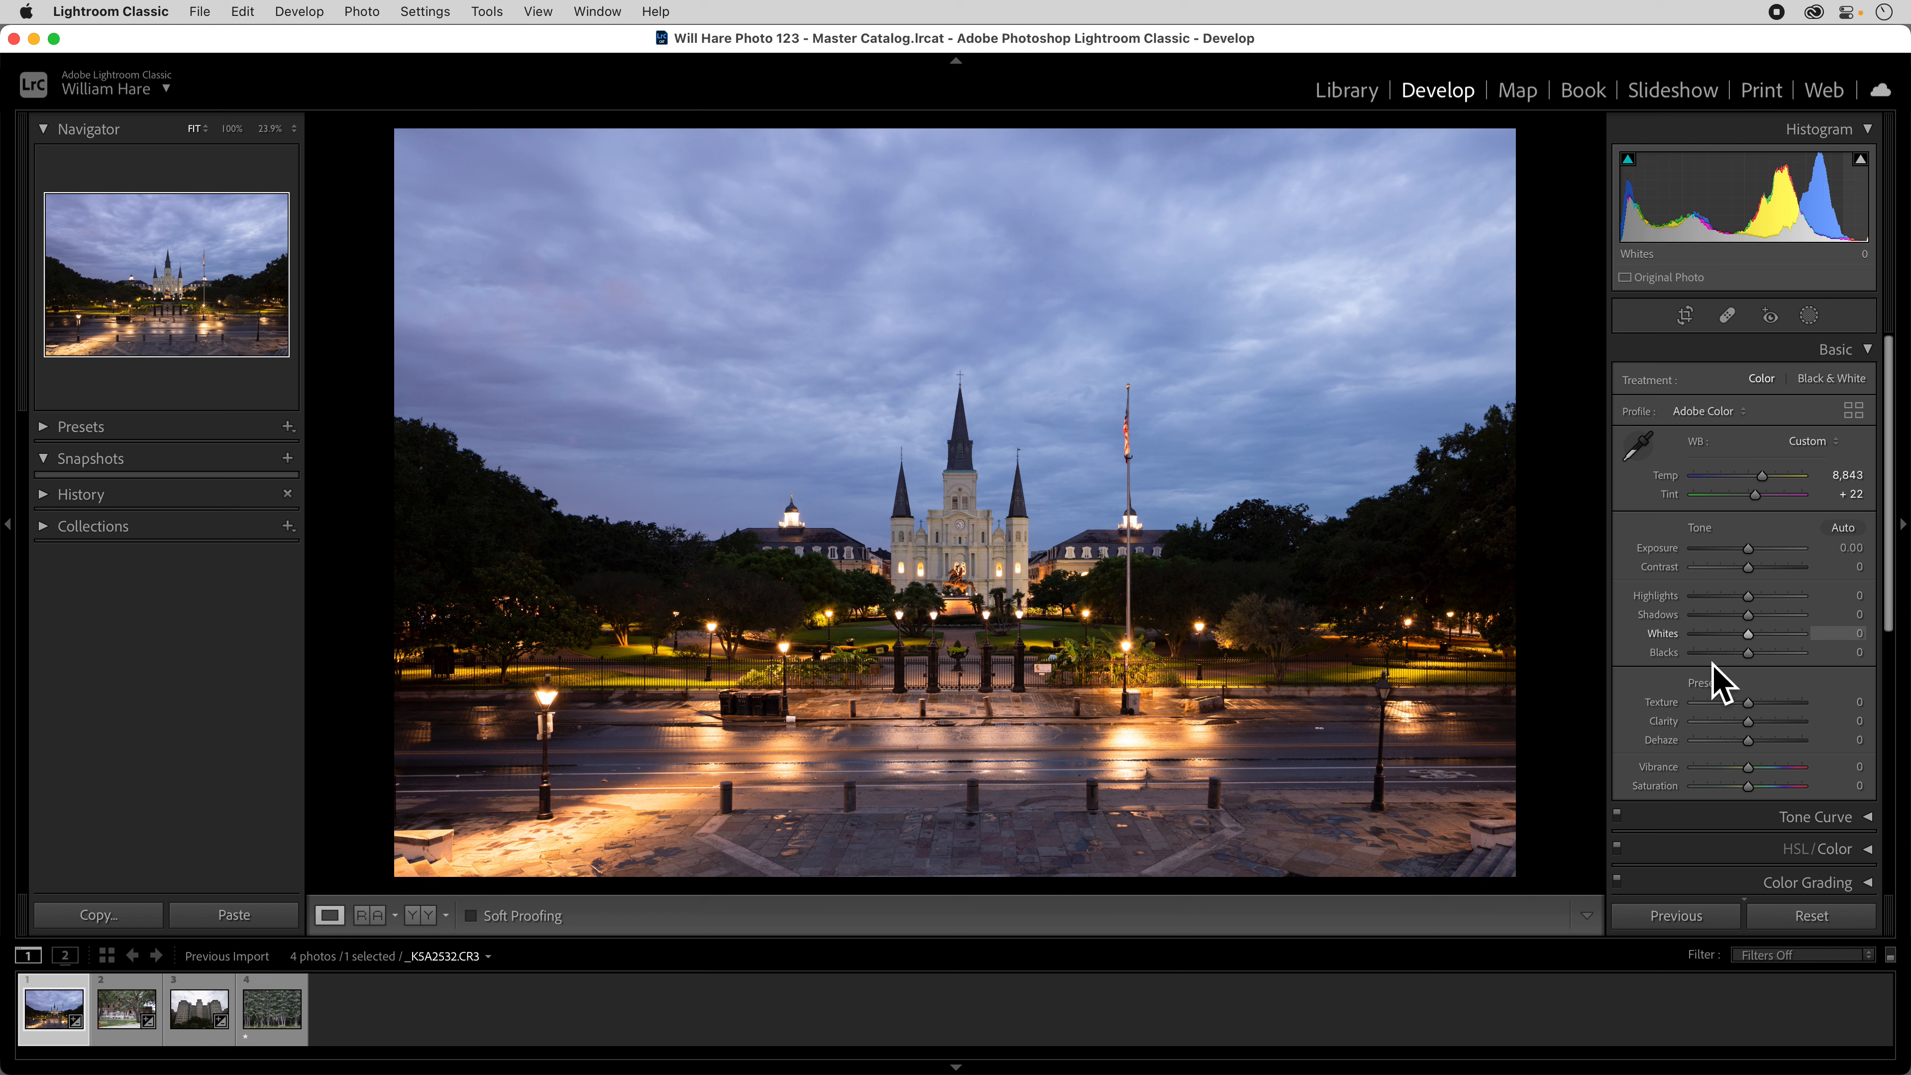
Zoom to 100% and centre the view on the cathedral facade to examine its detail.
{"action": "left_click", "coordinate": [957, 534]}
{"action": "left_click", "coordinate": [963, 542]}
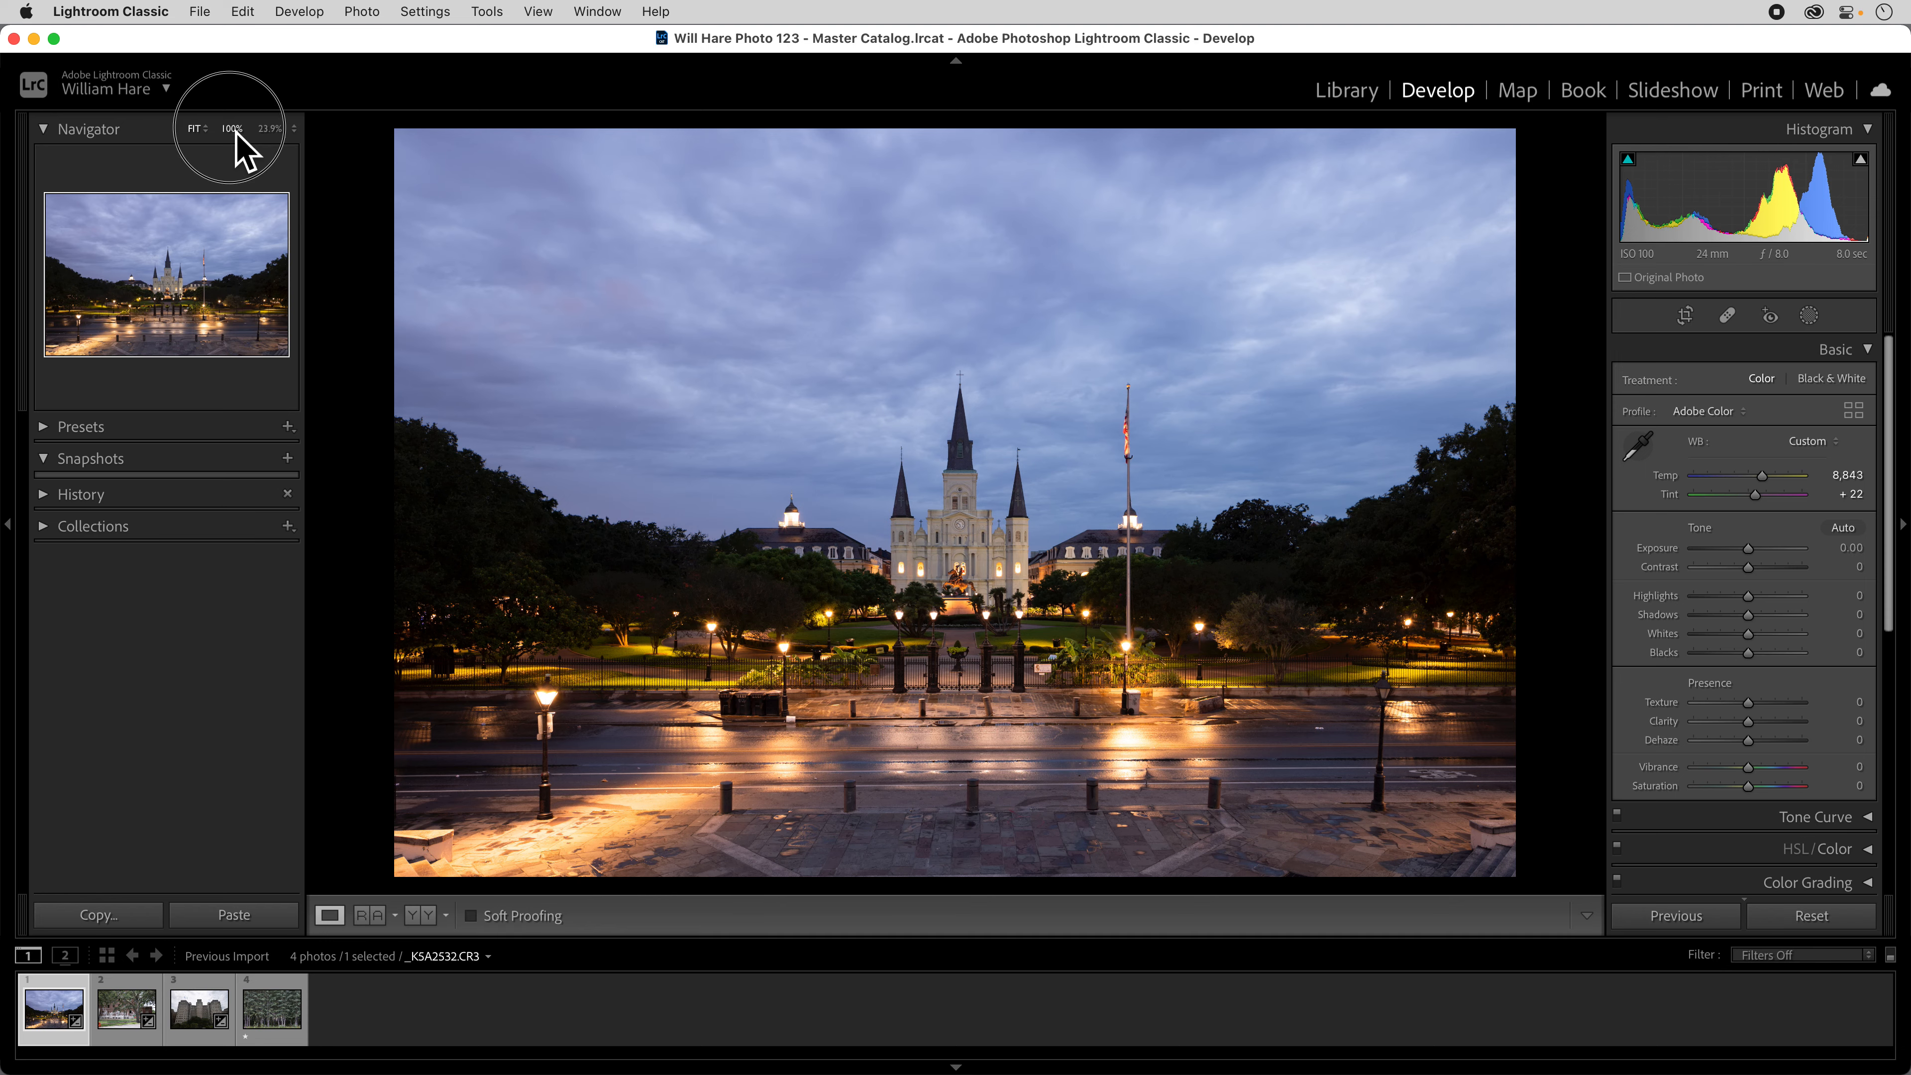
{"action": "left_click", "coordinate": [235, 130]}
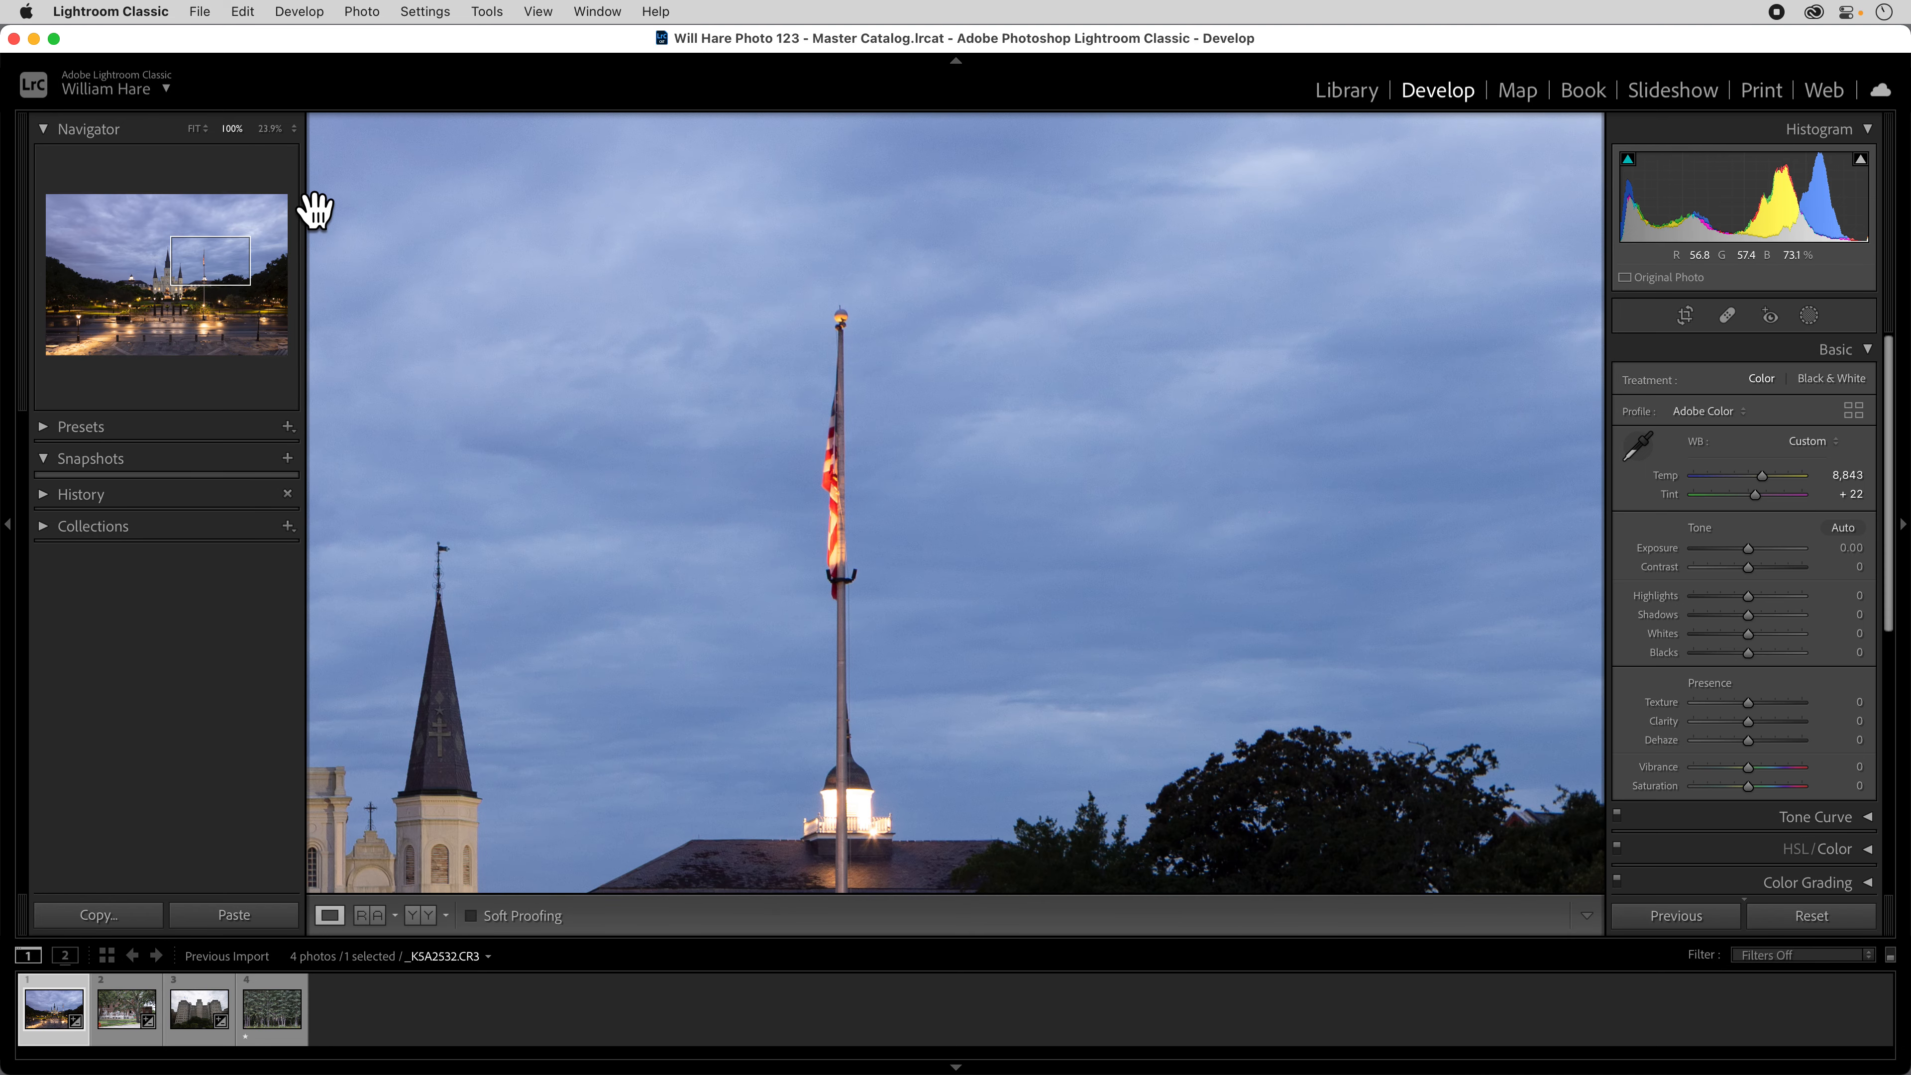
{"action": "scroll", "coordinate": [316, 213], "scroll_direction": "left", "scroll_amount": 10}
{"action": "scroll", "coordinate": [316, 213], "scroll_direction": "down", "scroll_amount": 5}
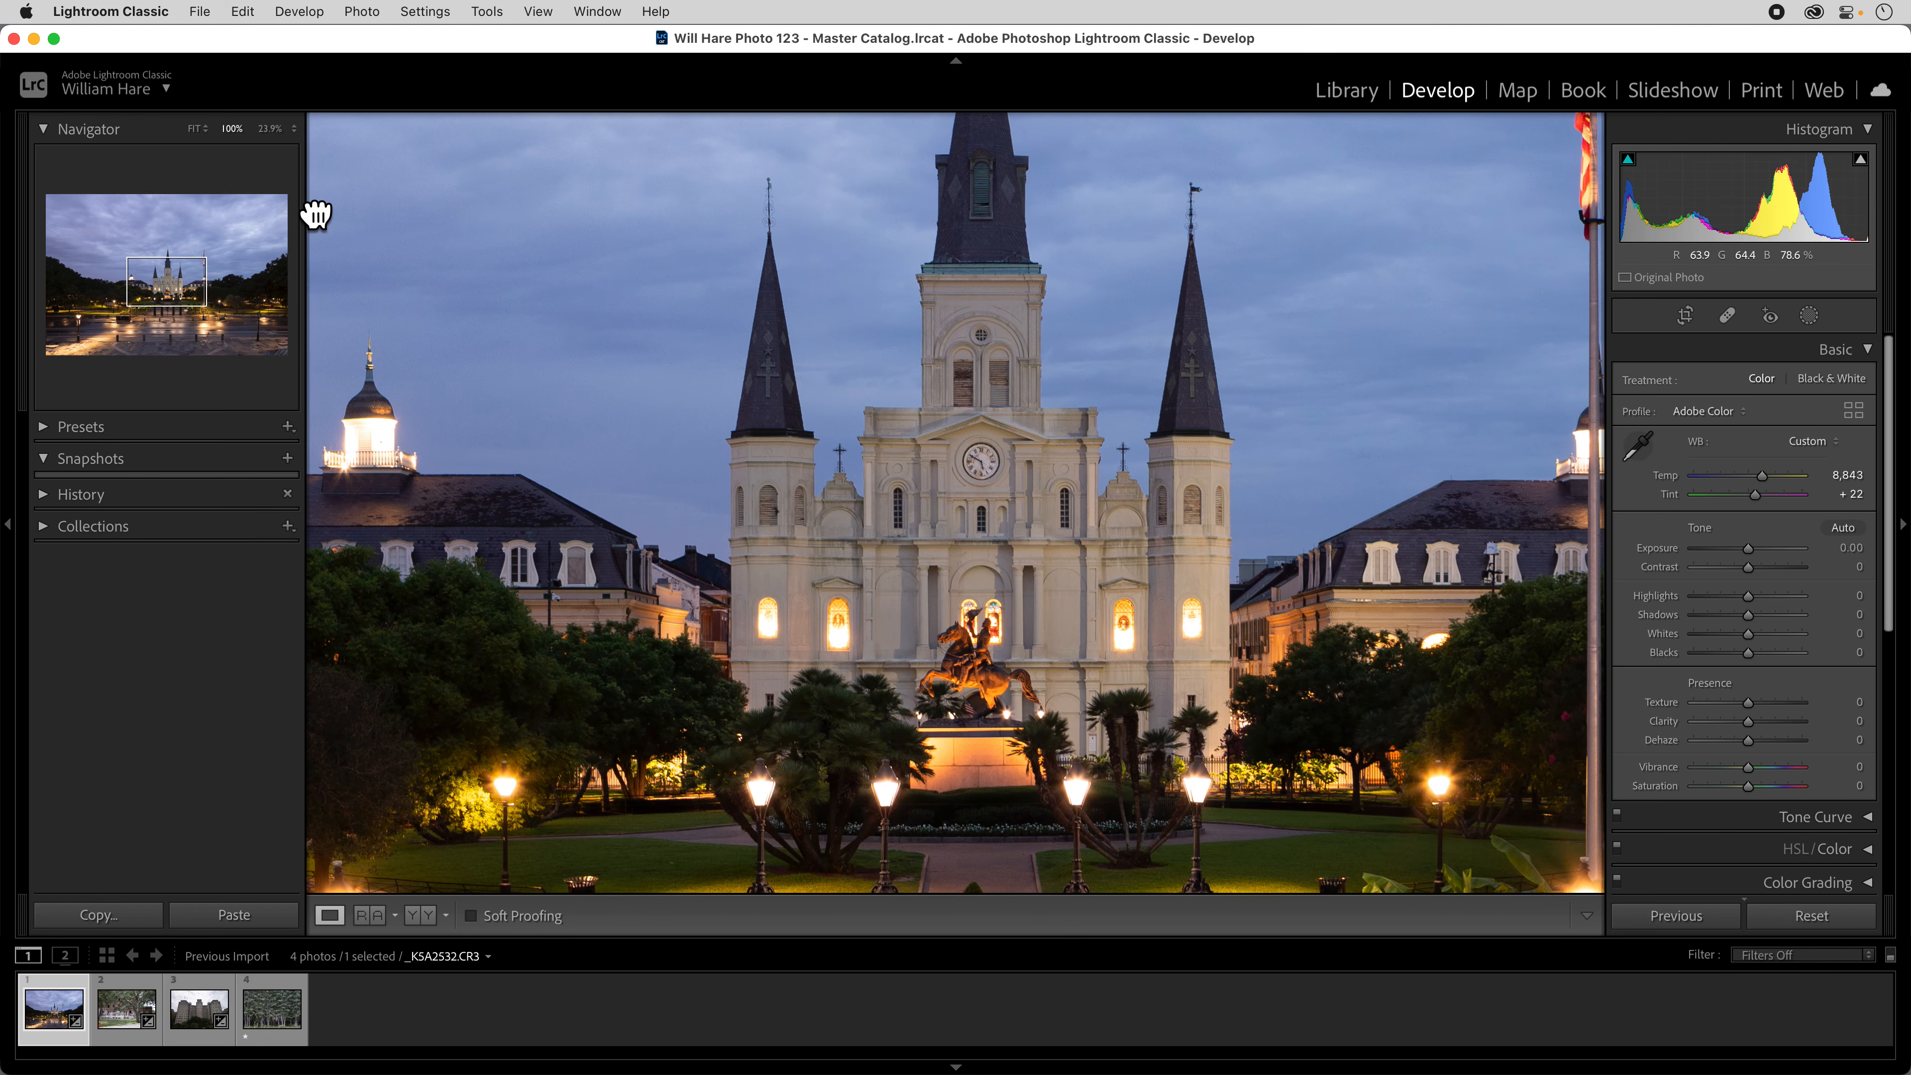
{"action": "scroll", "coordinate": [316, 214], "scroll_direction": "down", "scroll_amount": 3}
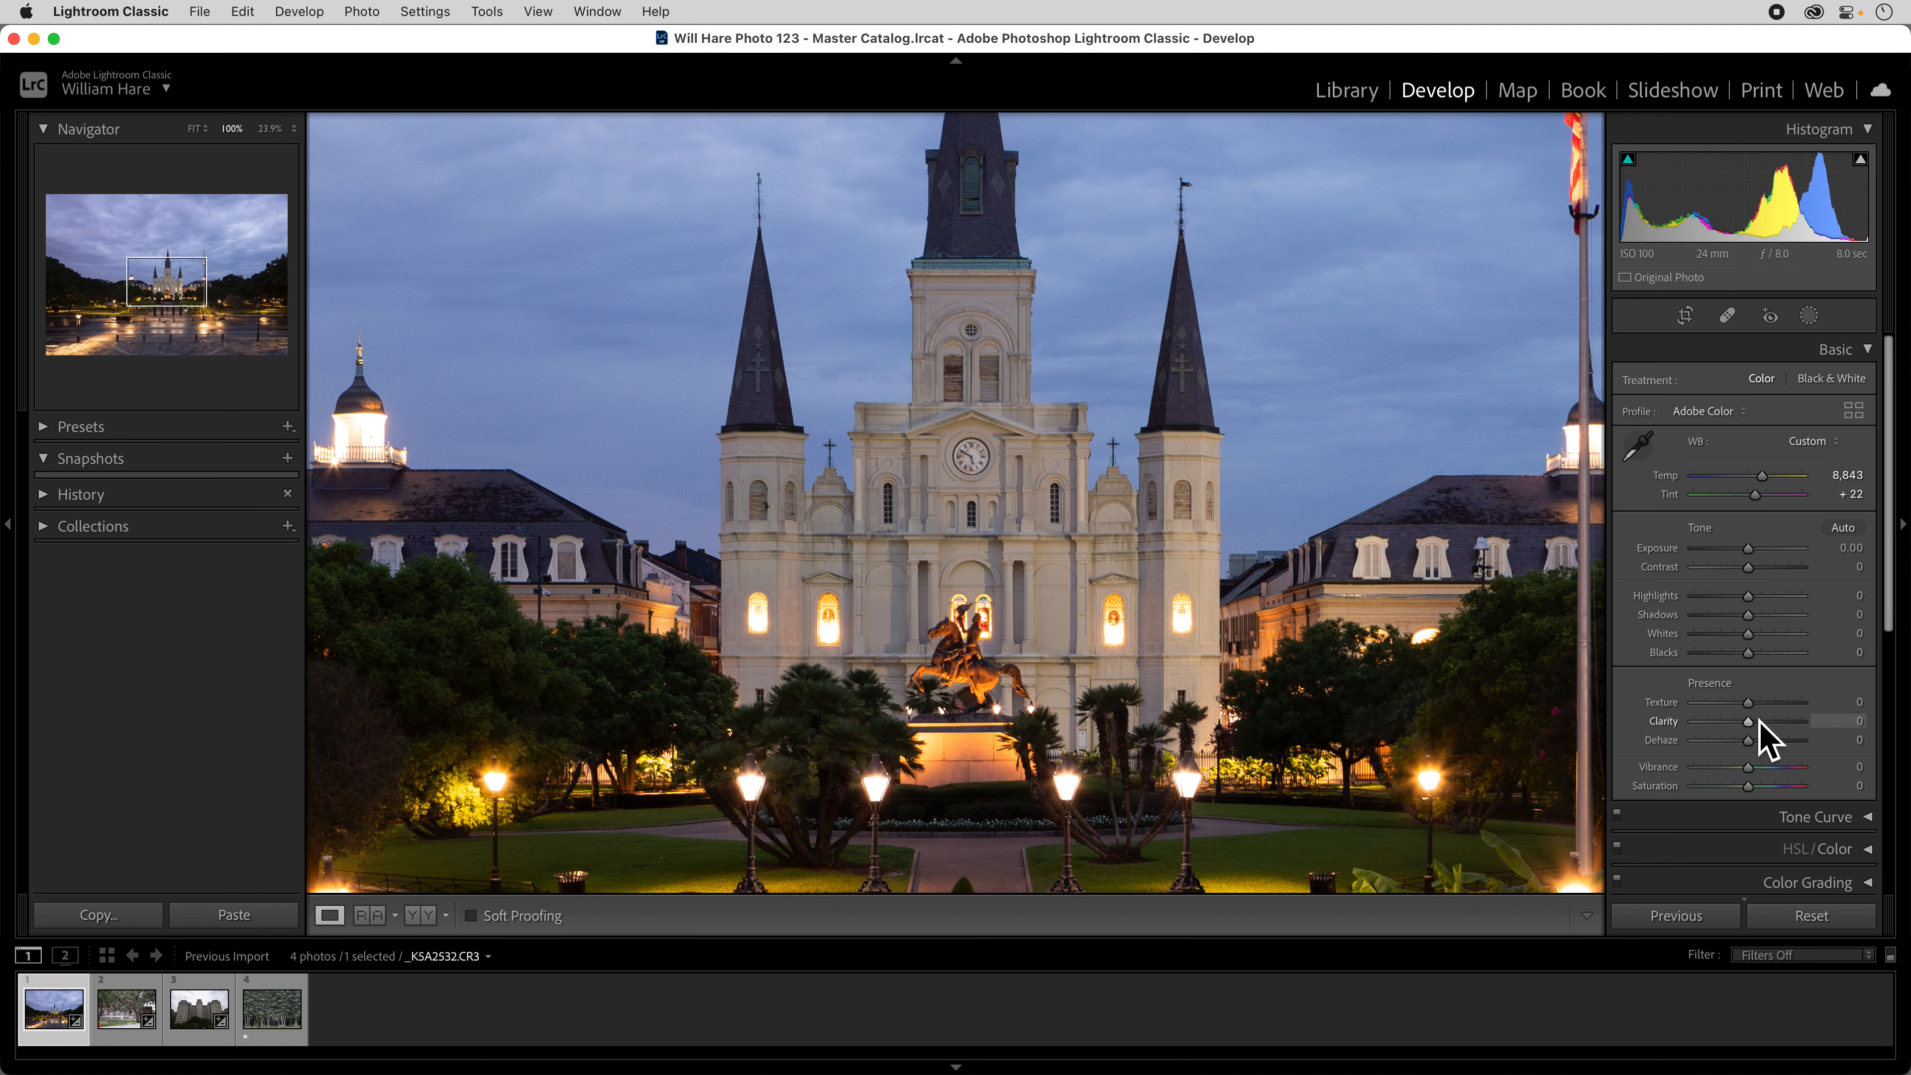
{"action": "key", "text": "F1"}
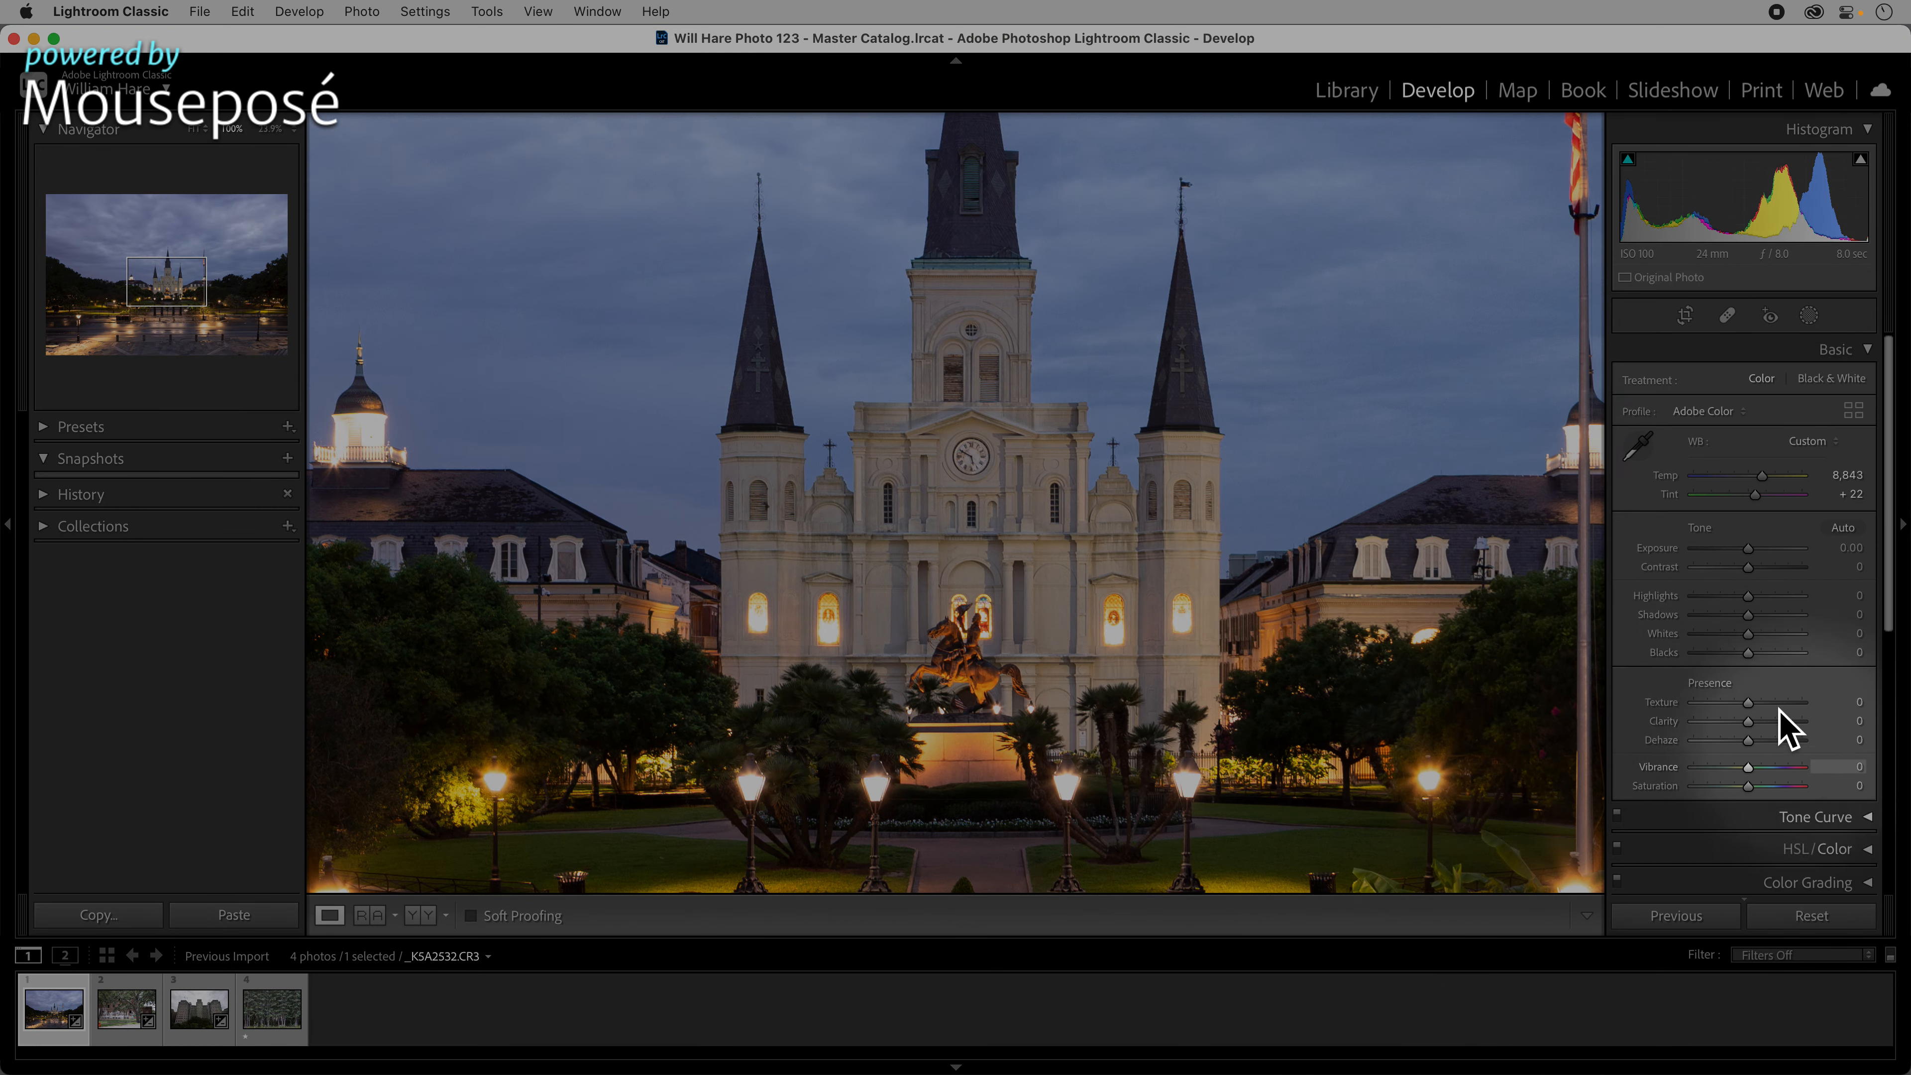
{"action": "key", "text": "F1"}
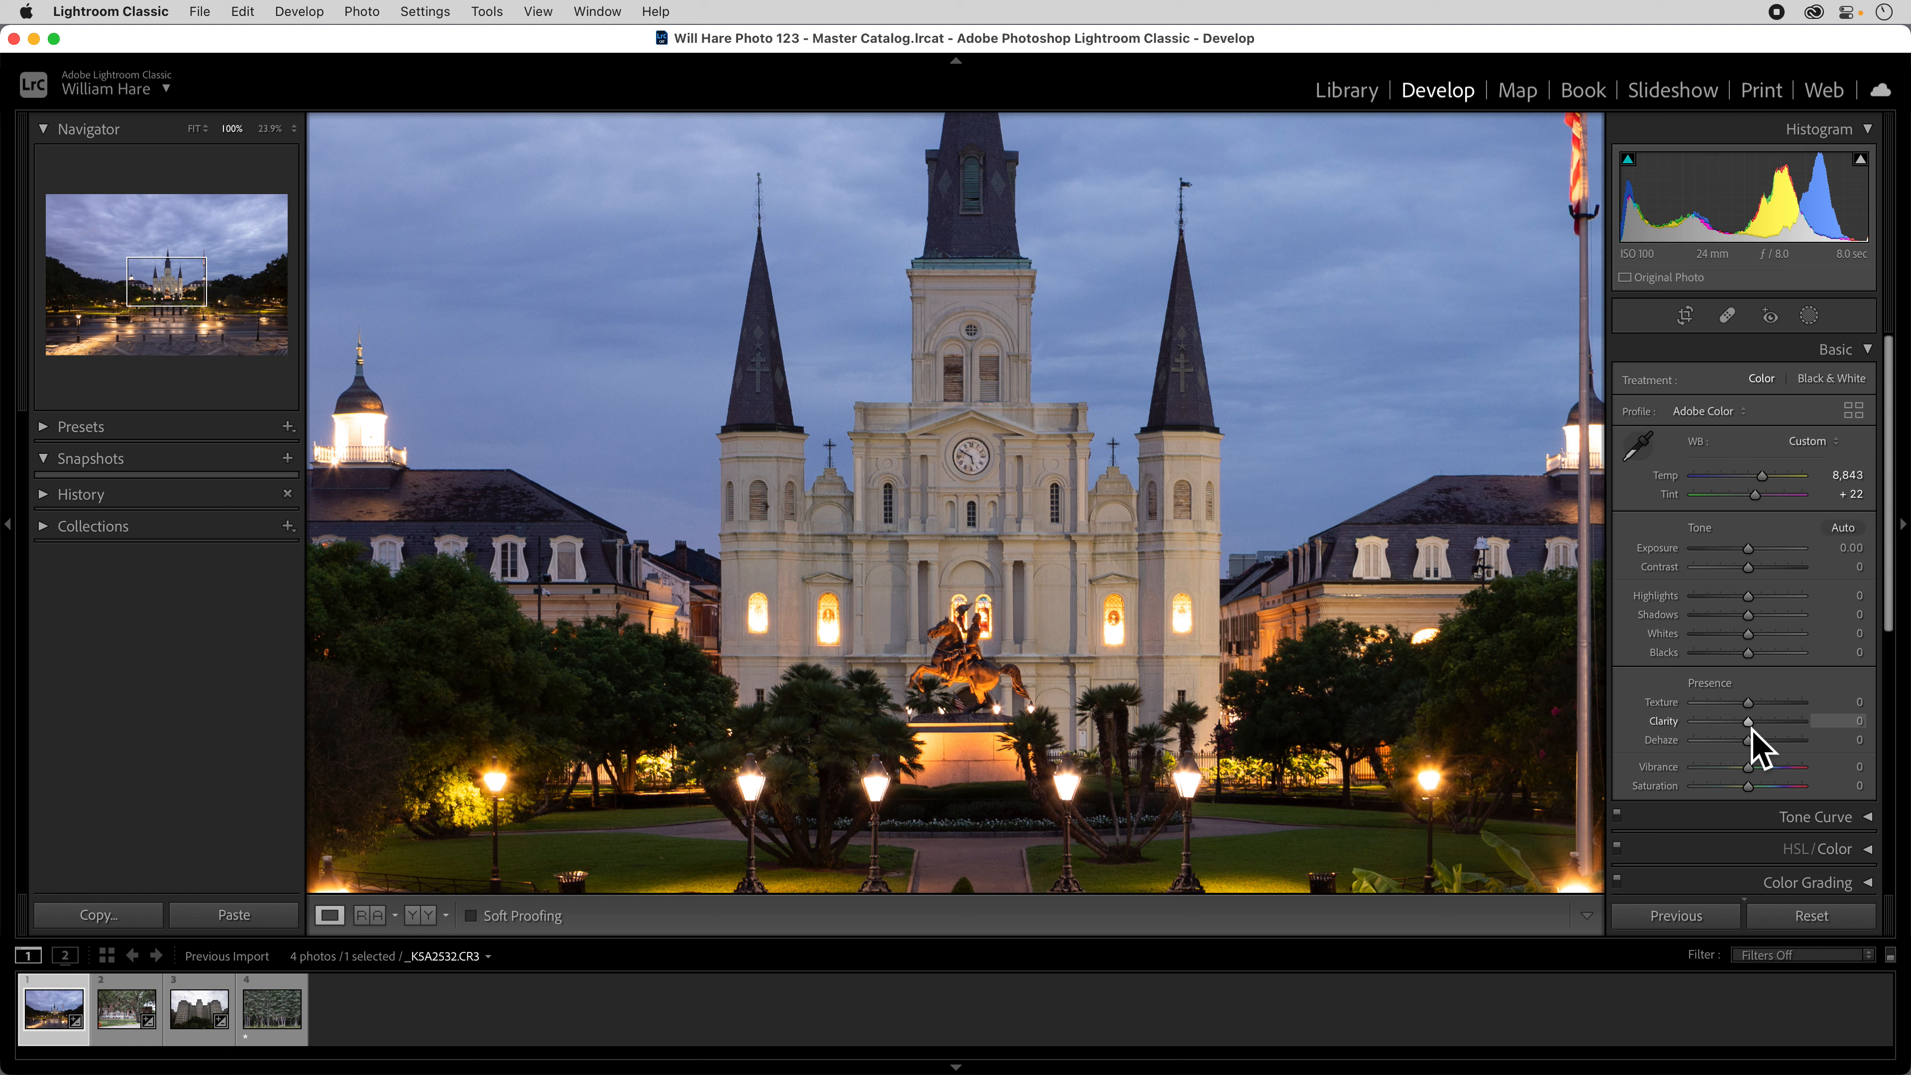
Try Clarity at +100 and at +9 on the cathedral, and reset it to 0.
{"action": "scroll", "coordinate": [1751, 729], "scroll_direction": "down", "scroll_amount": 1}
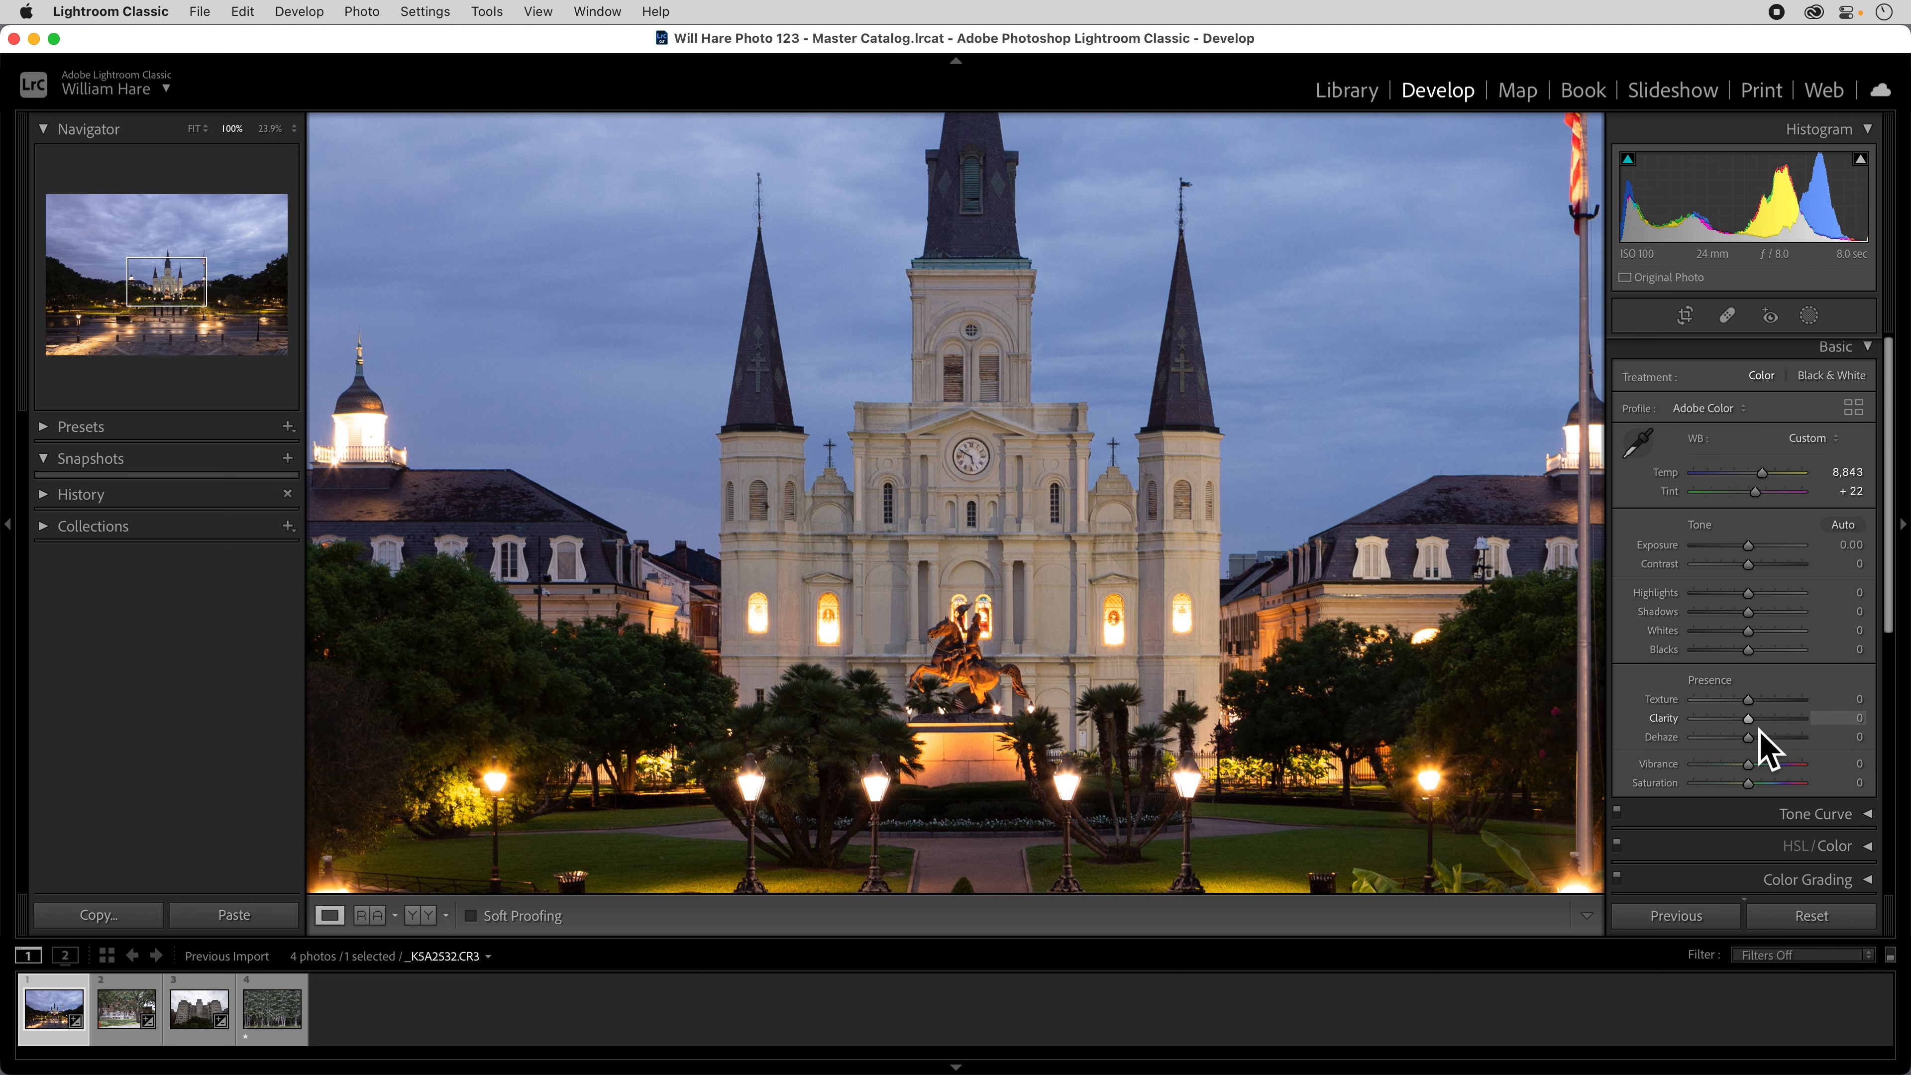
{"action": "scroll", "coordinate": [1758, 728], "scroll_direction": "up", "scroll_amount": 1}
{"action": "left_click_drag", "start_coordinate": [1756, 733], "coordinate": [1852, 734]}
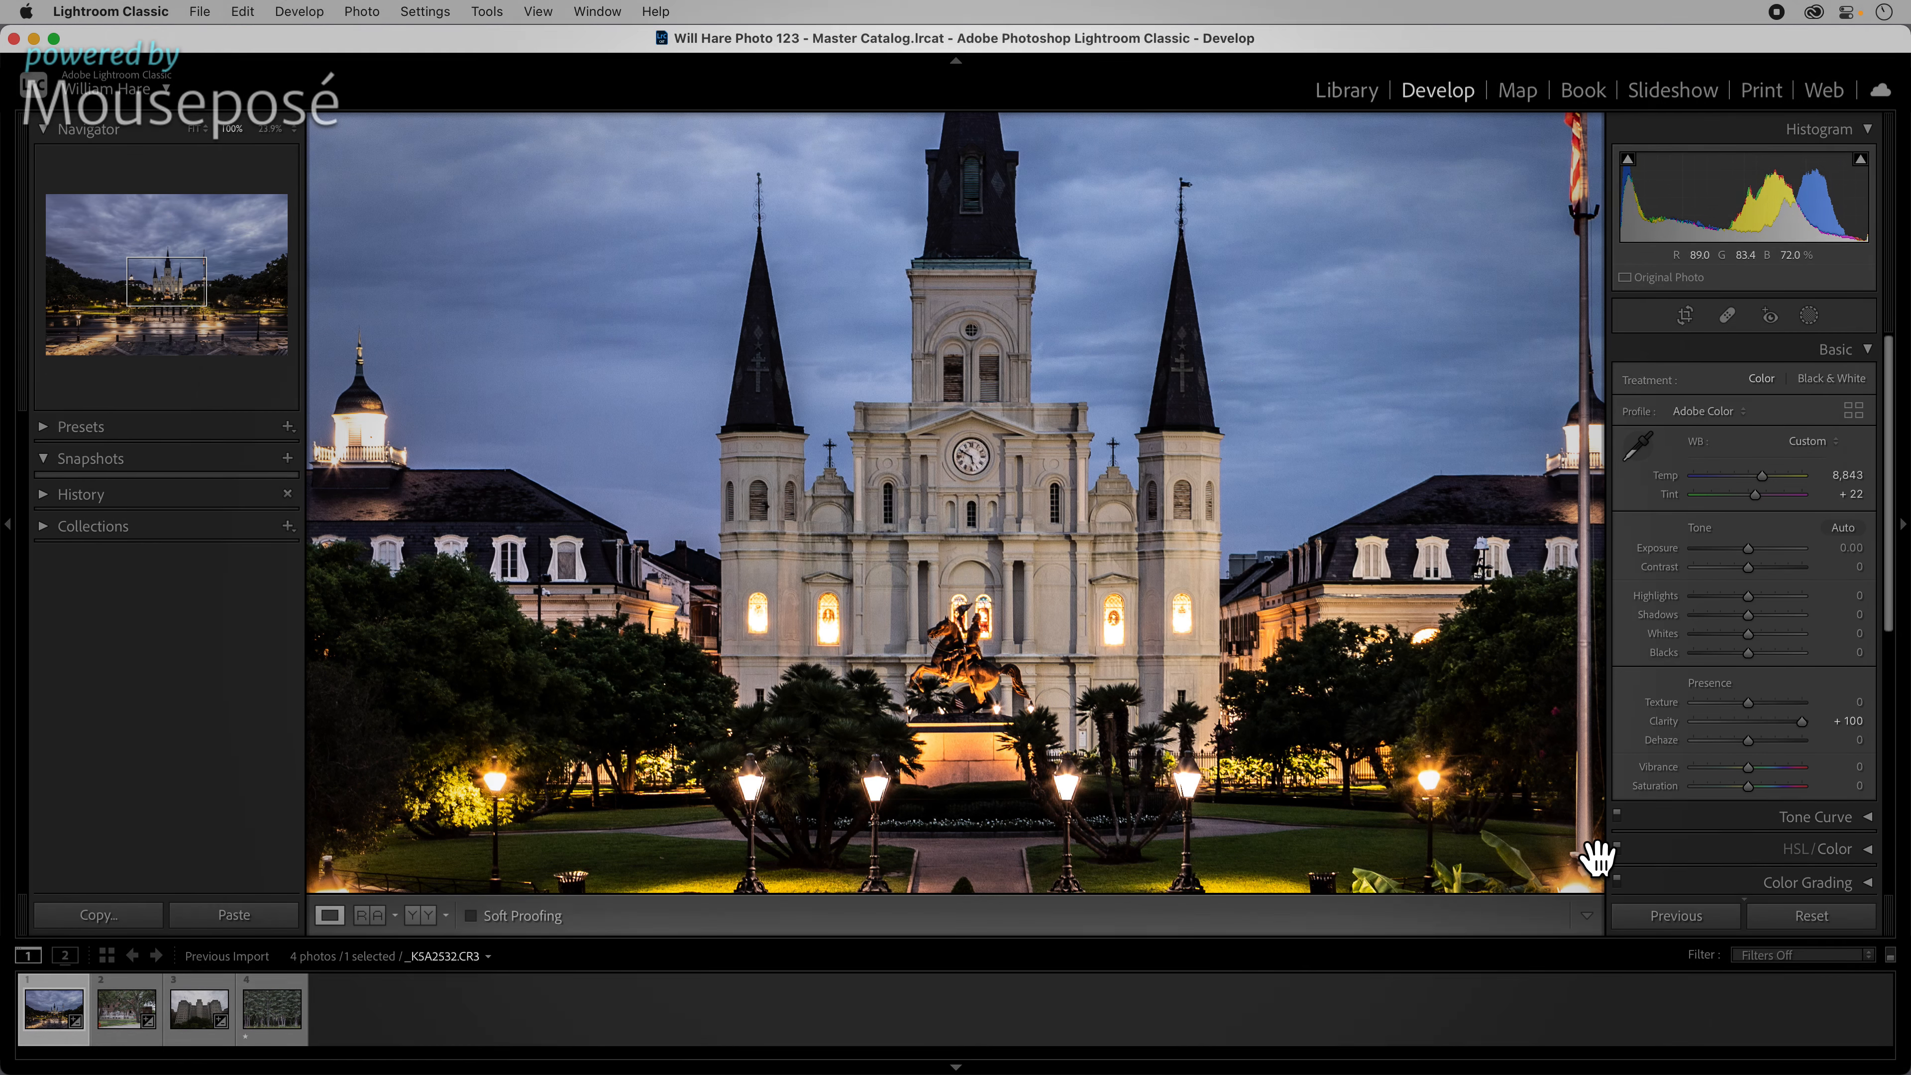
{"action": "left_click_drag", "start_coordinate": [1798, 724], "coordinate": [1753, 724]}
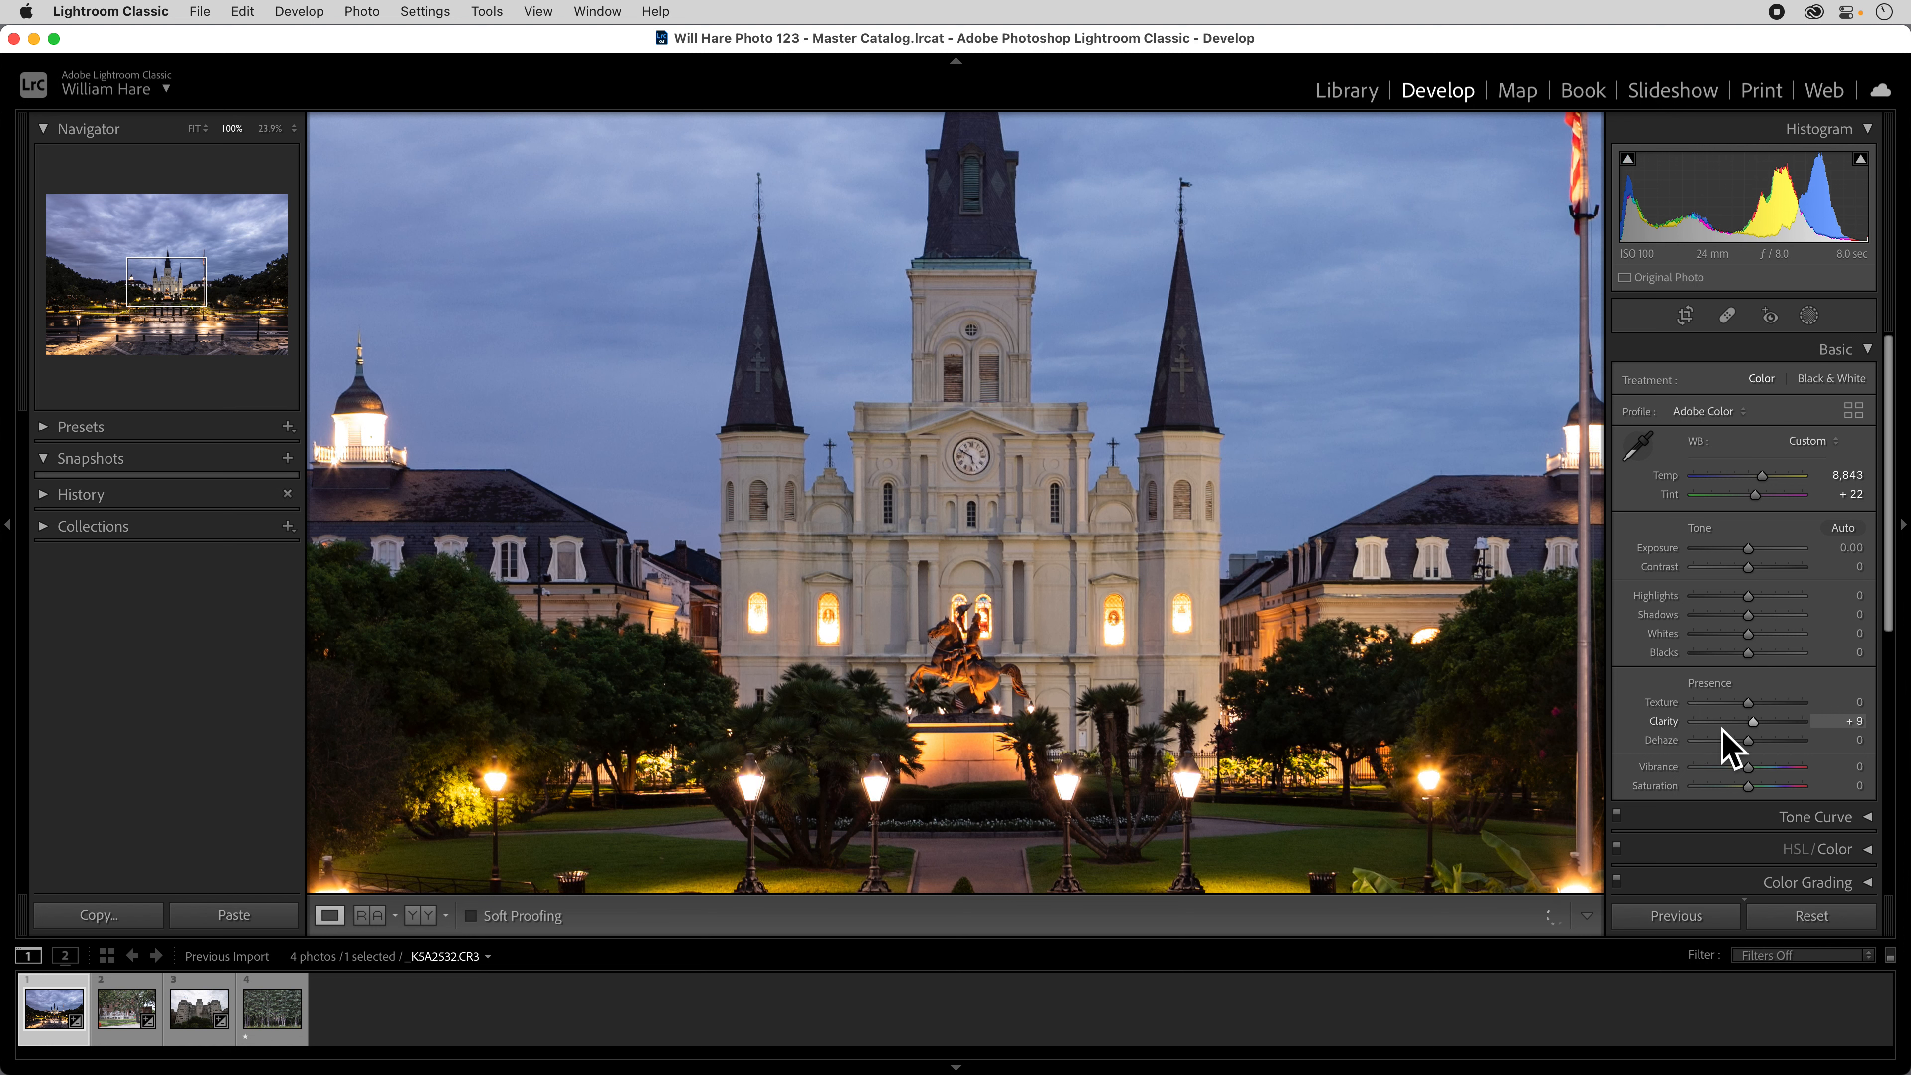
{"action": "double_click", "coordinate": [1670, 727]}
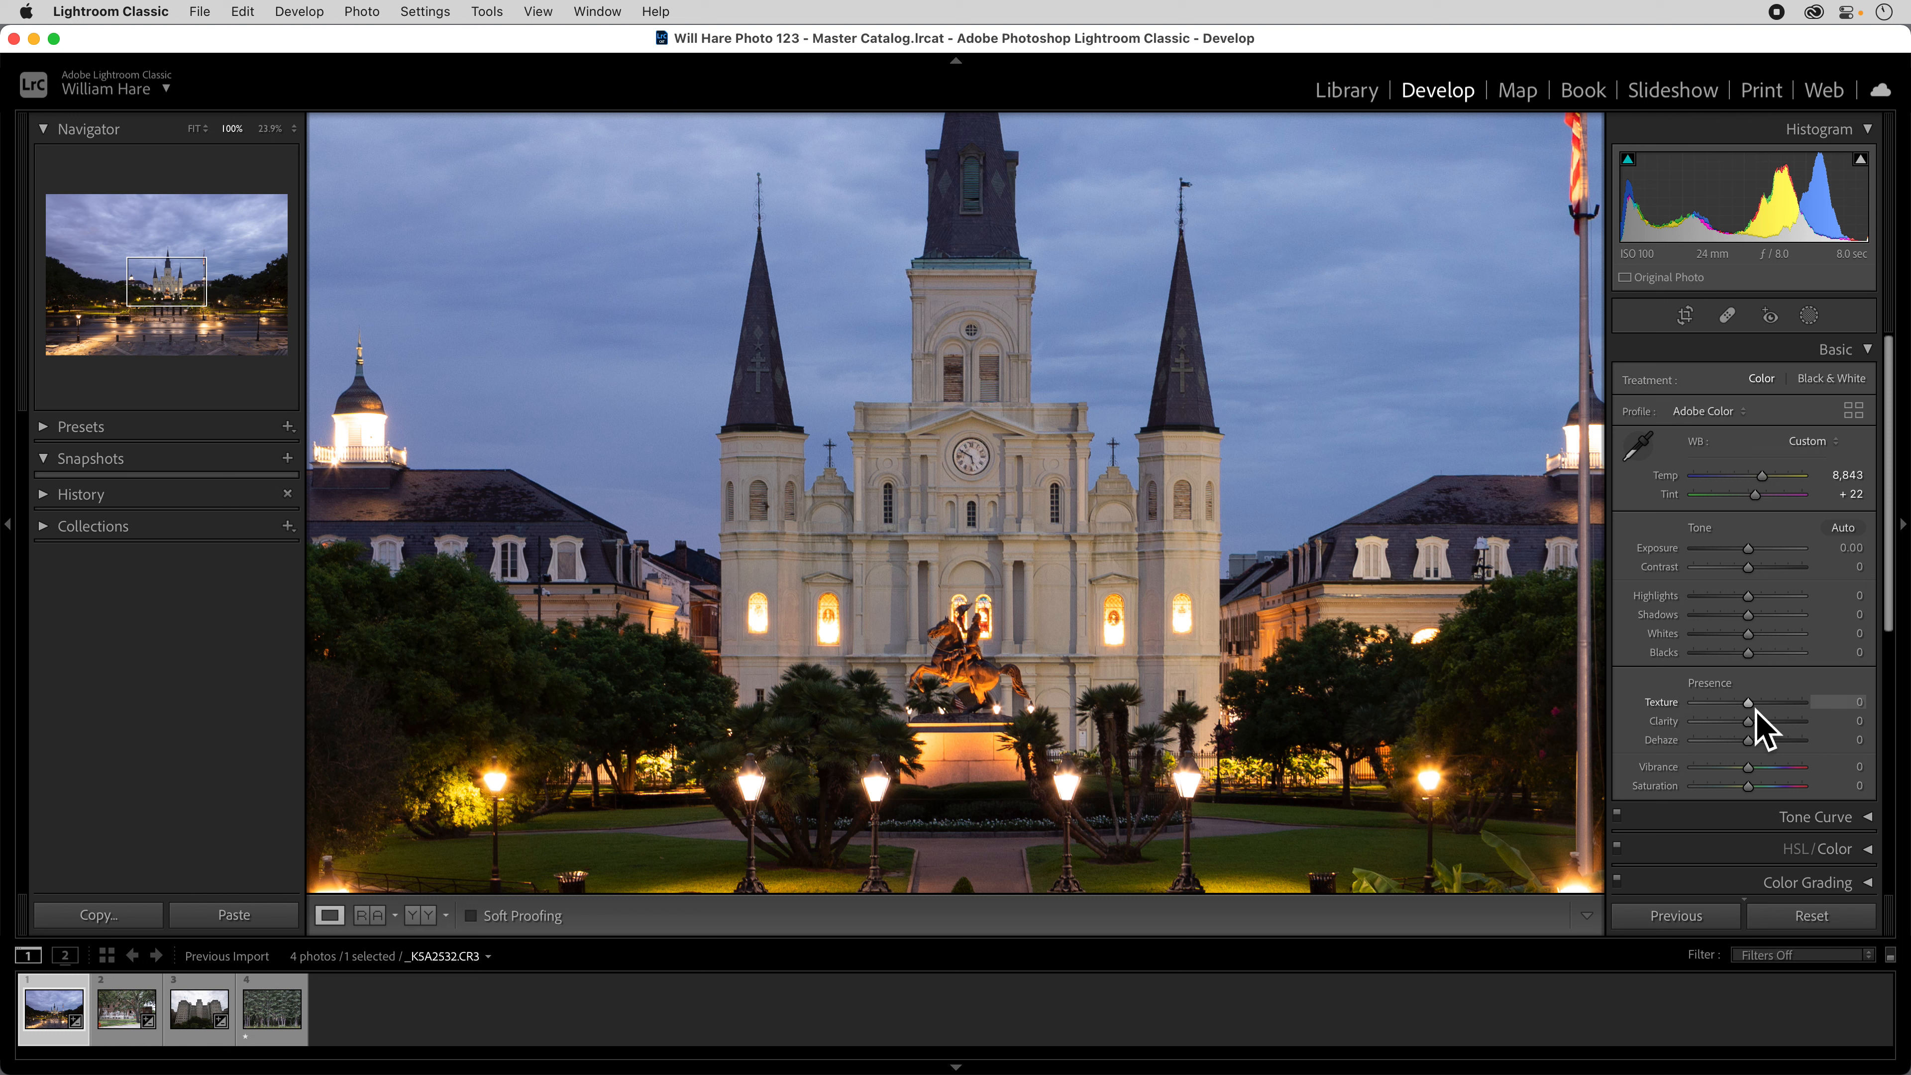
Try the Texture extremes of -100 and +100 on the cathedral, and reset Texture to 0.
{"action": "scroll", "coordinate": [1751, 708], "scroll_direction": "down", "scroll_amount": 1}
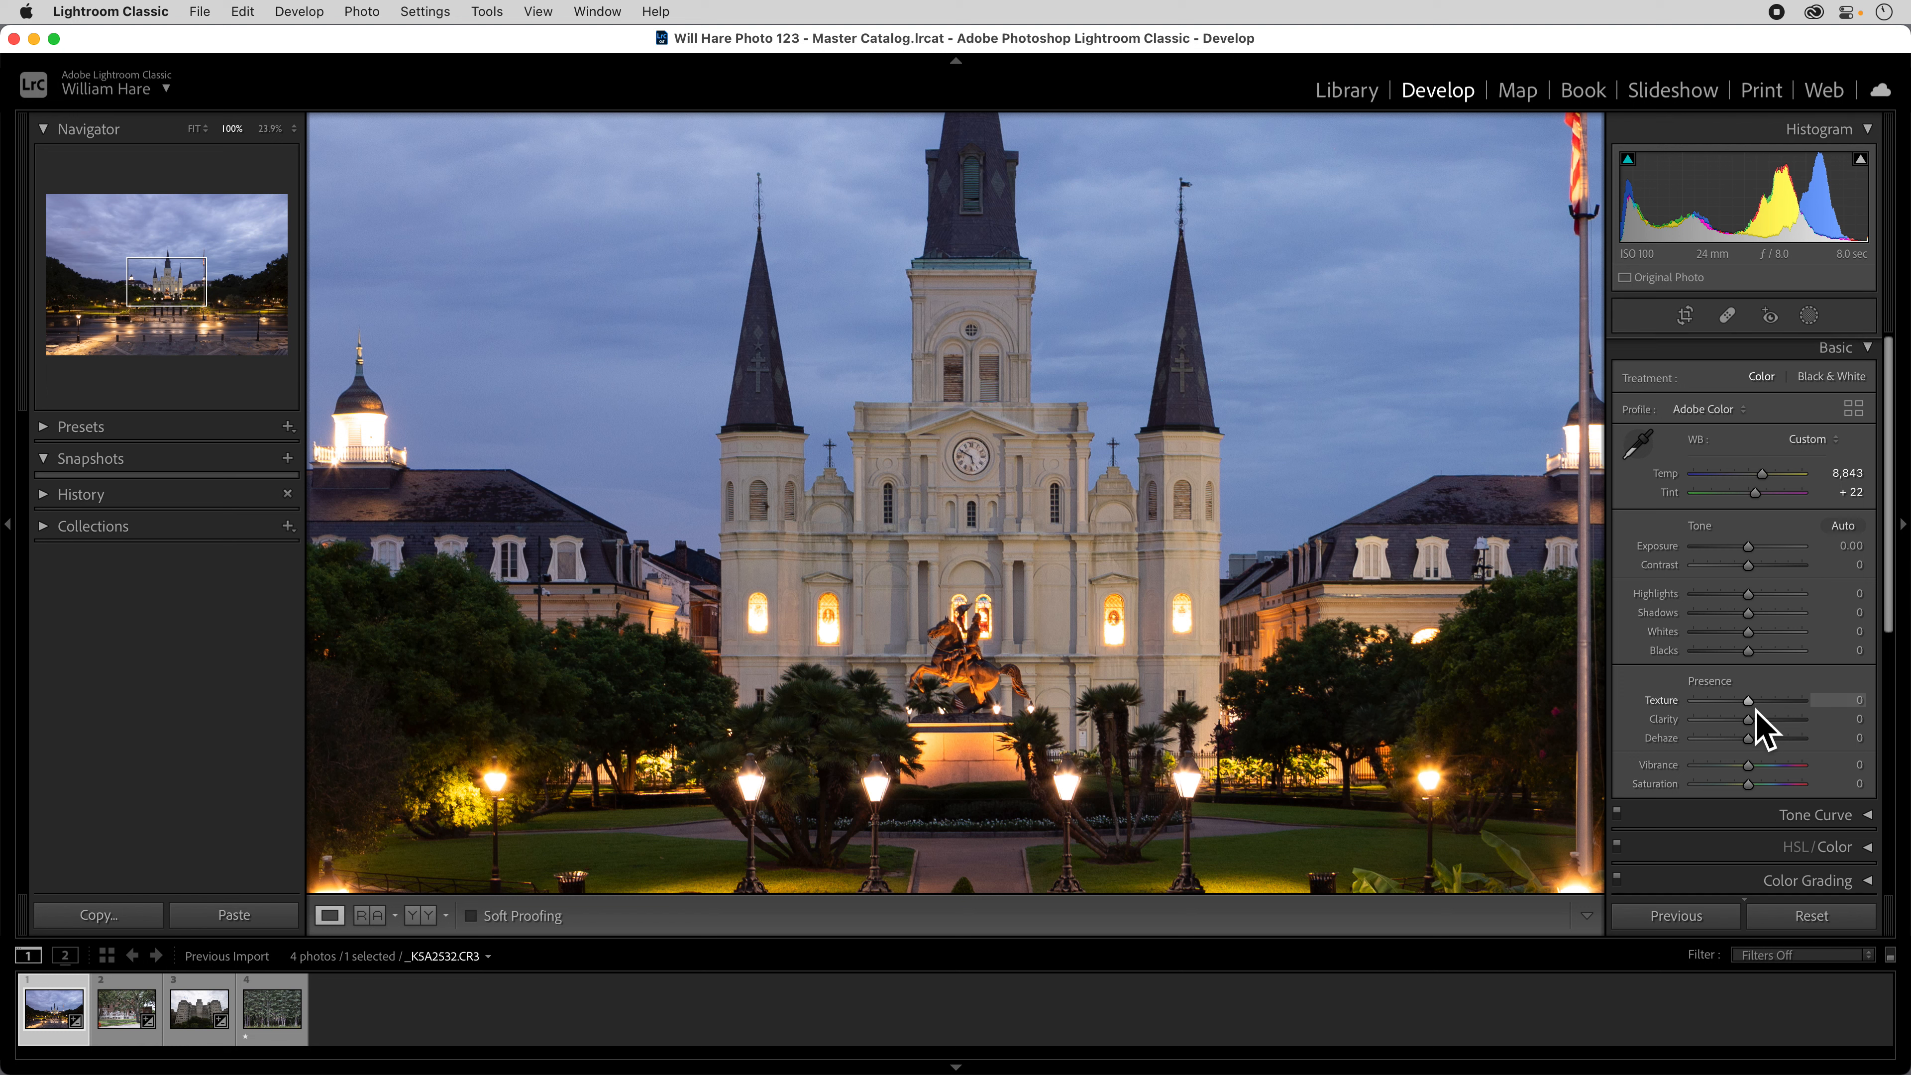
{"action": "scroll", "coordinate": [1751, 706], "scroll_direction": "up", "scroll_amount": 1}
{"action": "left_click", "coordinate": [1749, 700]}
{"action": "left_click_drag", "start_coordinate": [1755, 704], "coordinate": [1642, 706]}
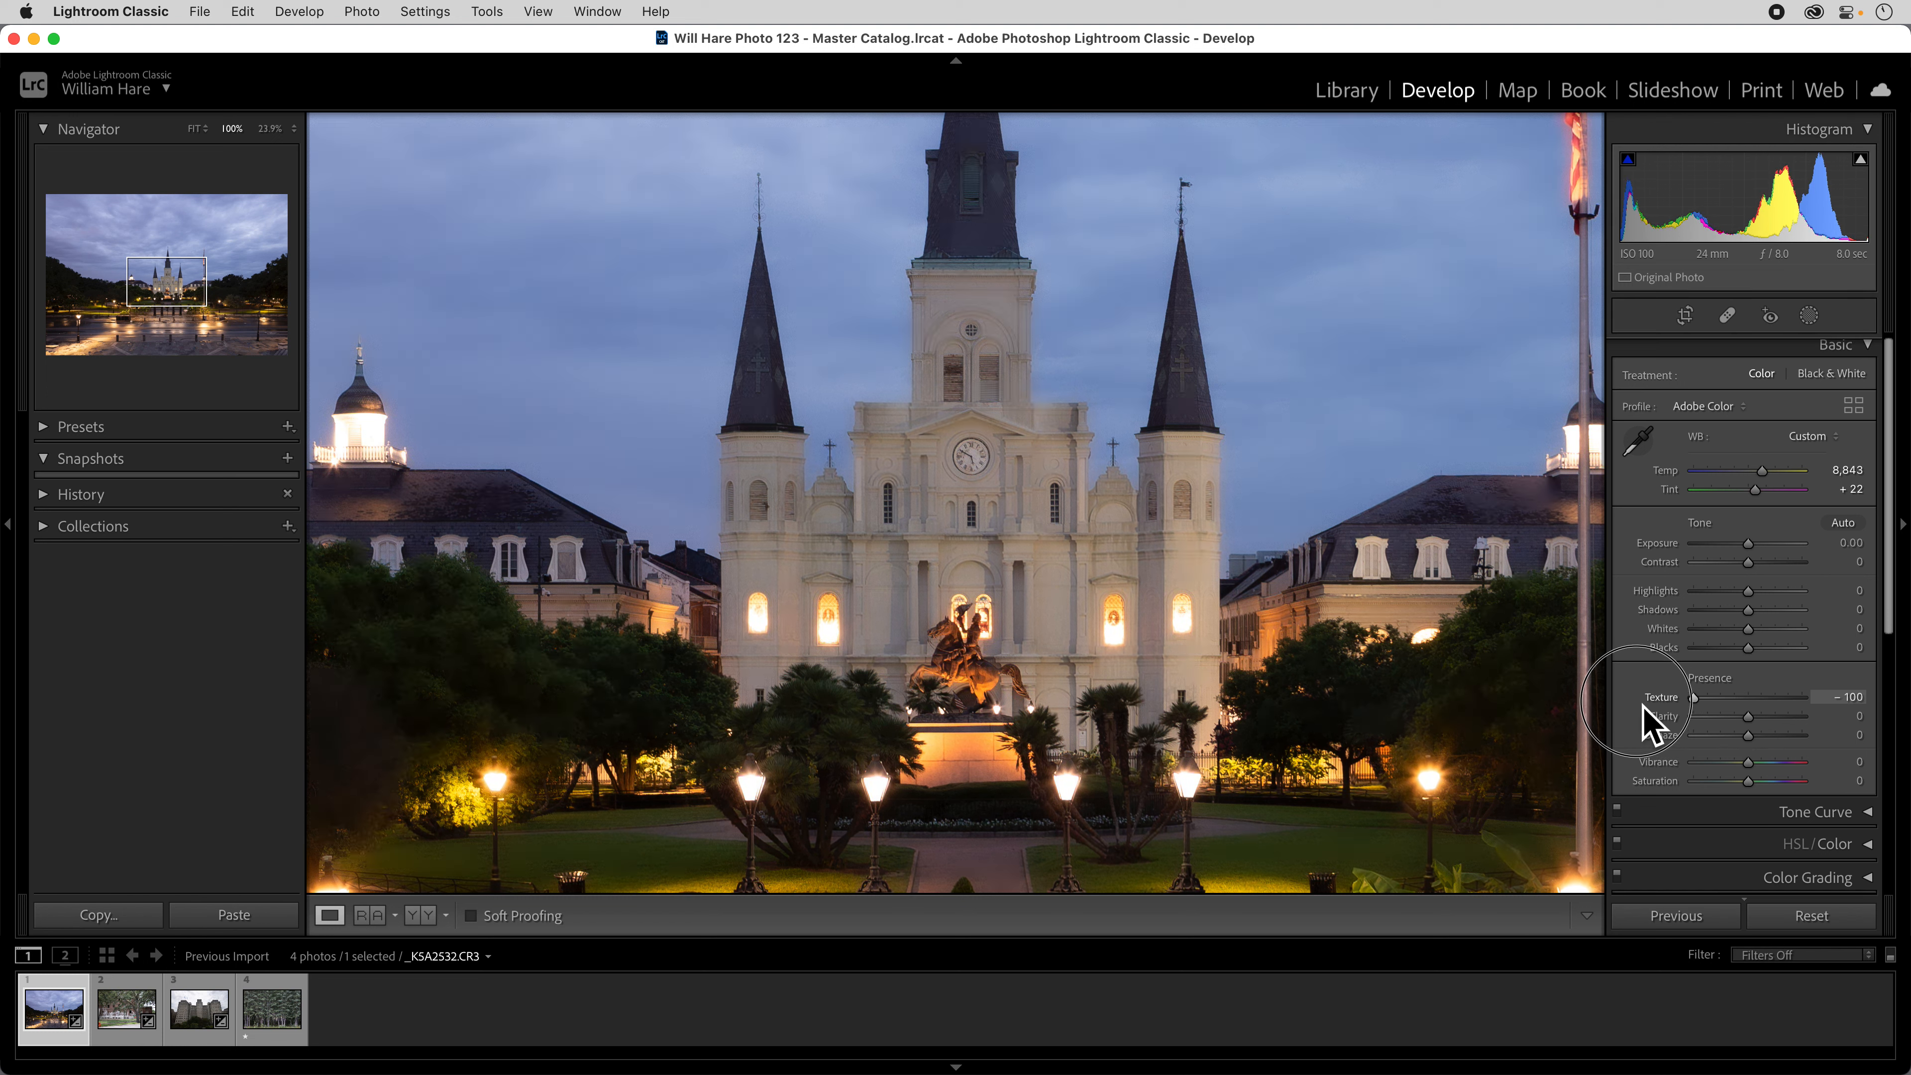
{"action": "scroll", "coordinate": [1642, 704], "scroll_direction": "down", "scroll_amount": 1}
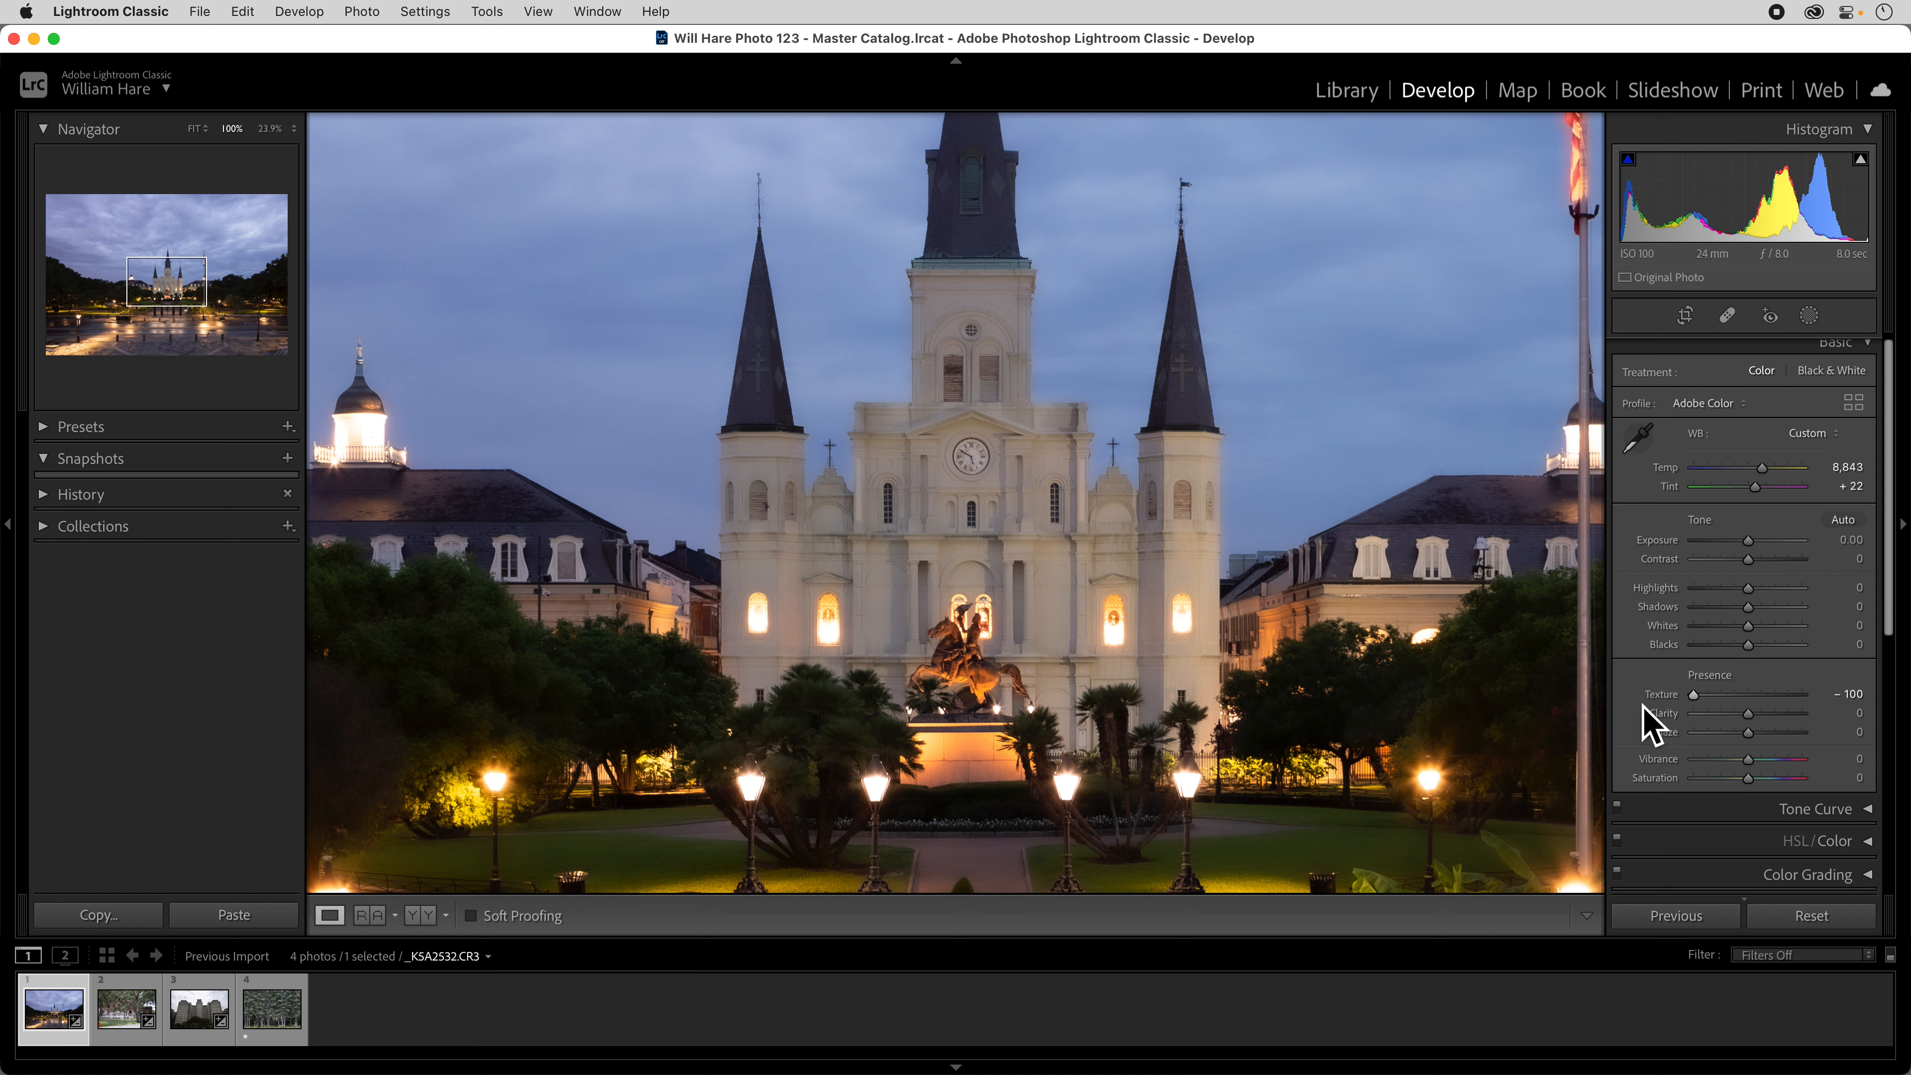
{"action": "left_click", "coordinate": [1696, 704]}
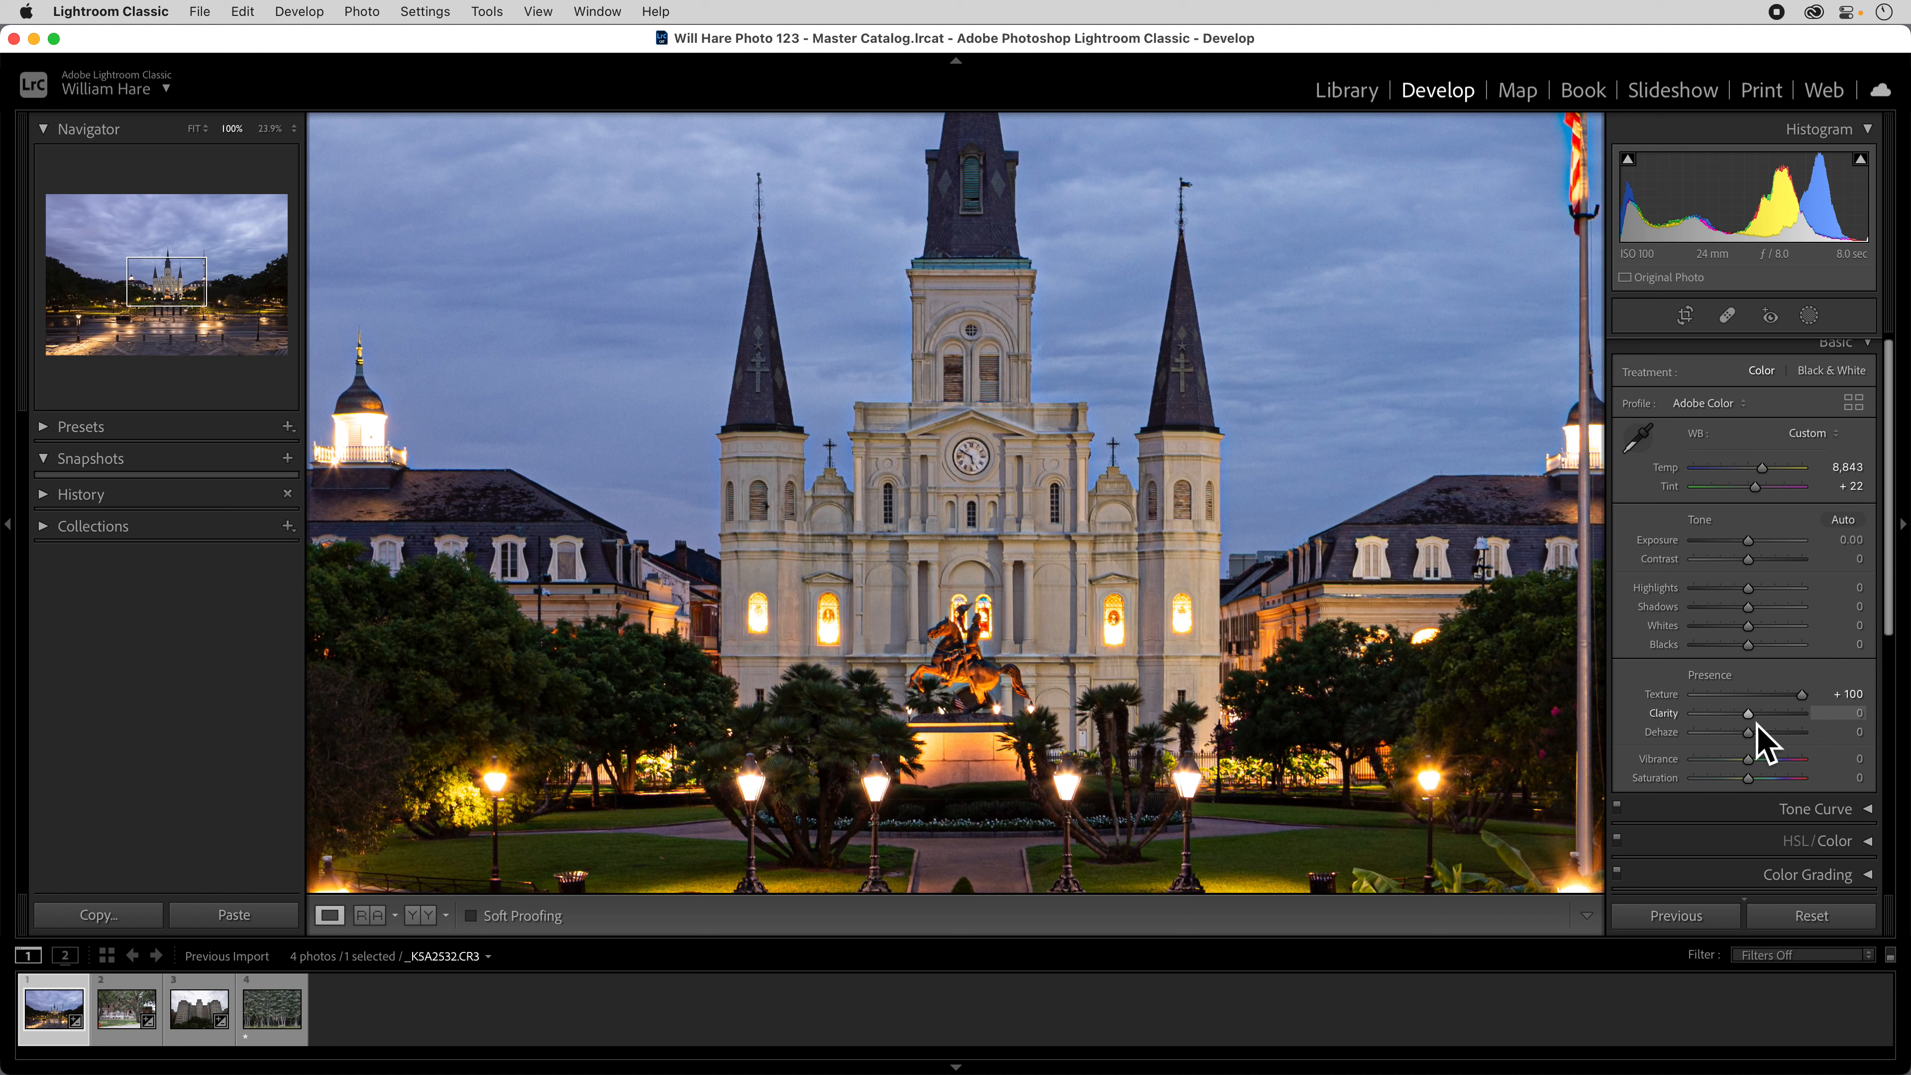
{"action": "double_click", "coordinate": [1663, 697]}
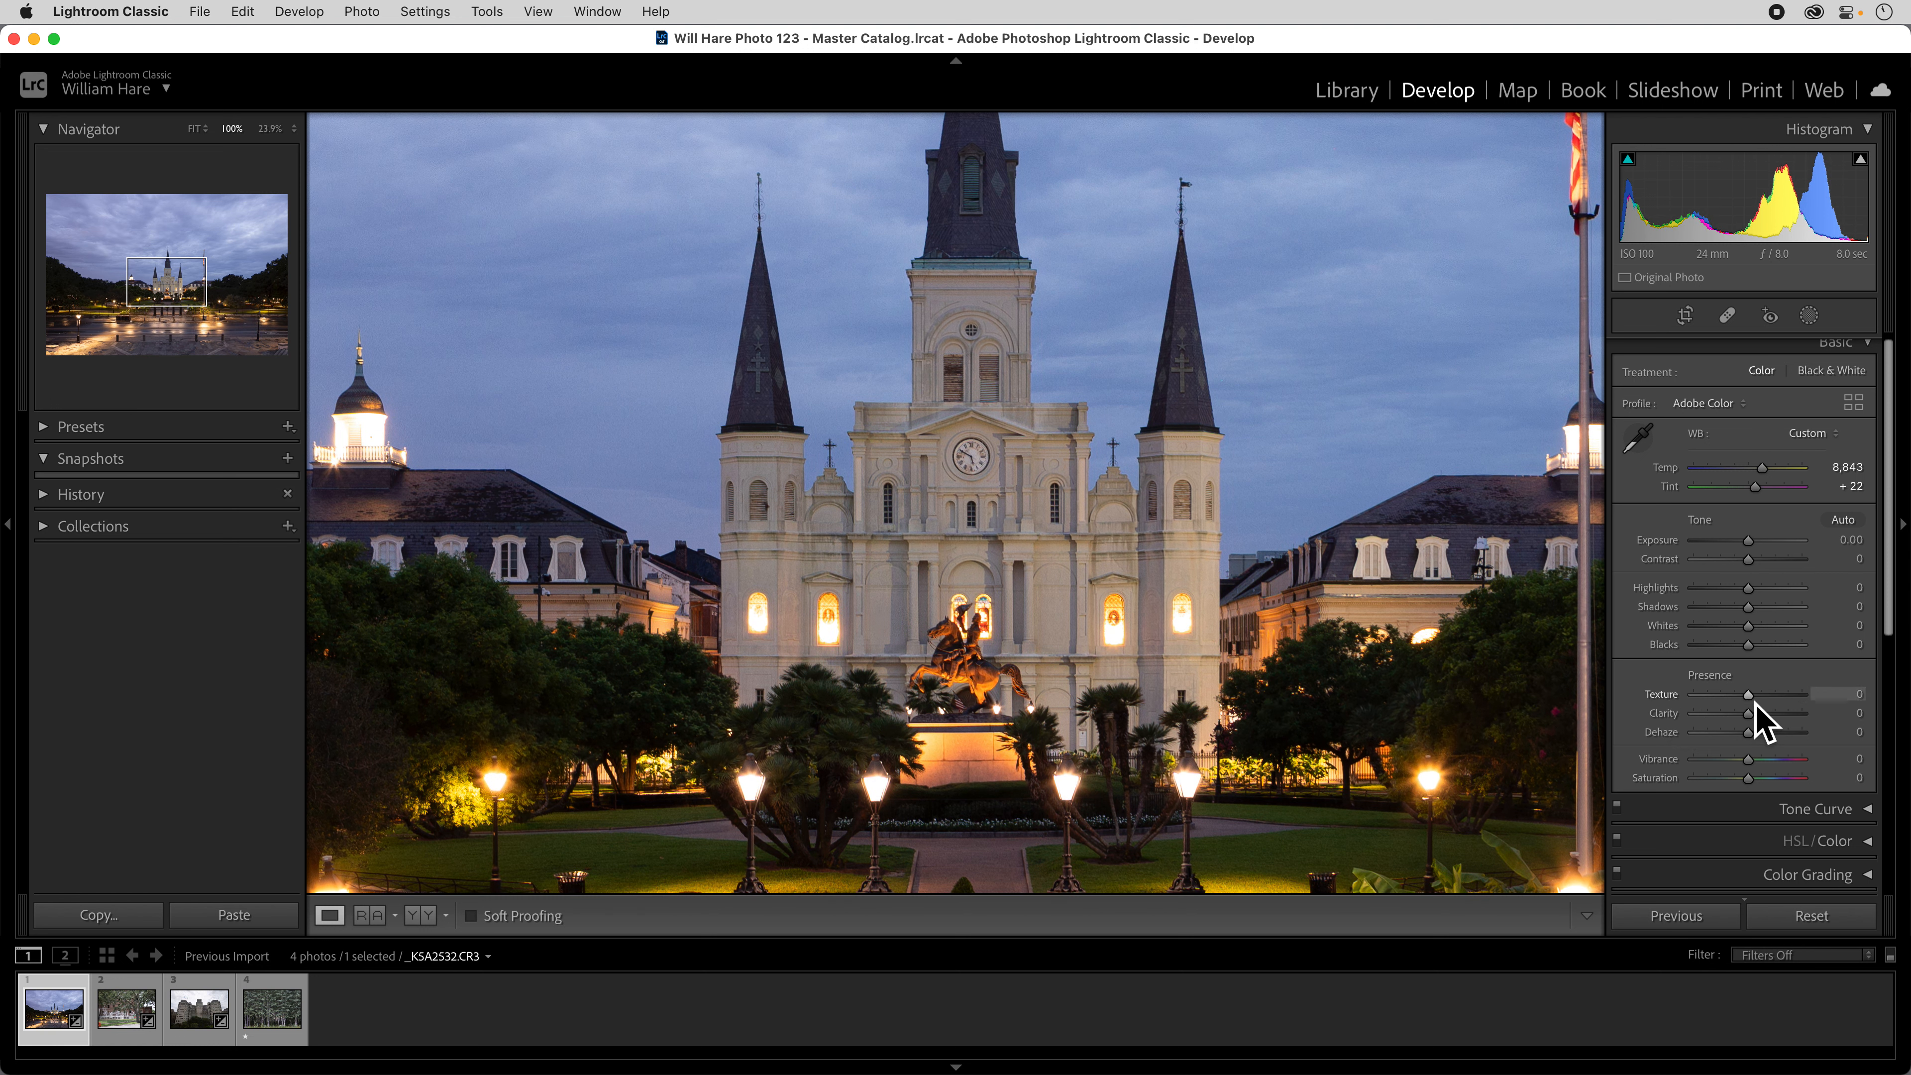
Set the photo's Texture to +38 to bring out the building detail.
{"action": "left_click_drag", "start_coordinate": [1754, 699], "coordinate": [1777, 699]}
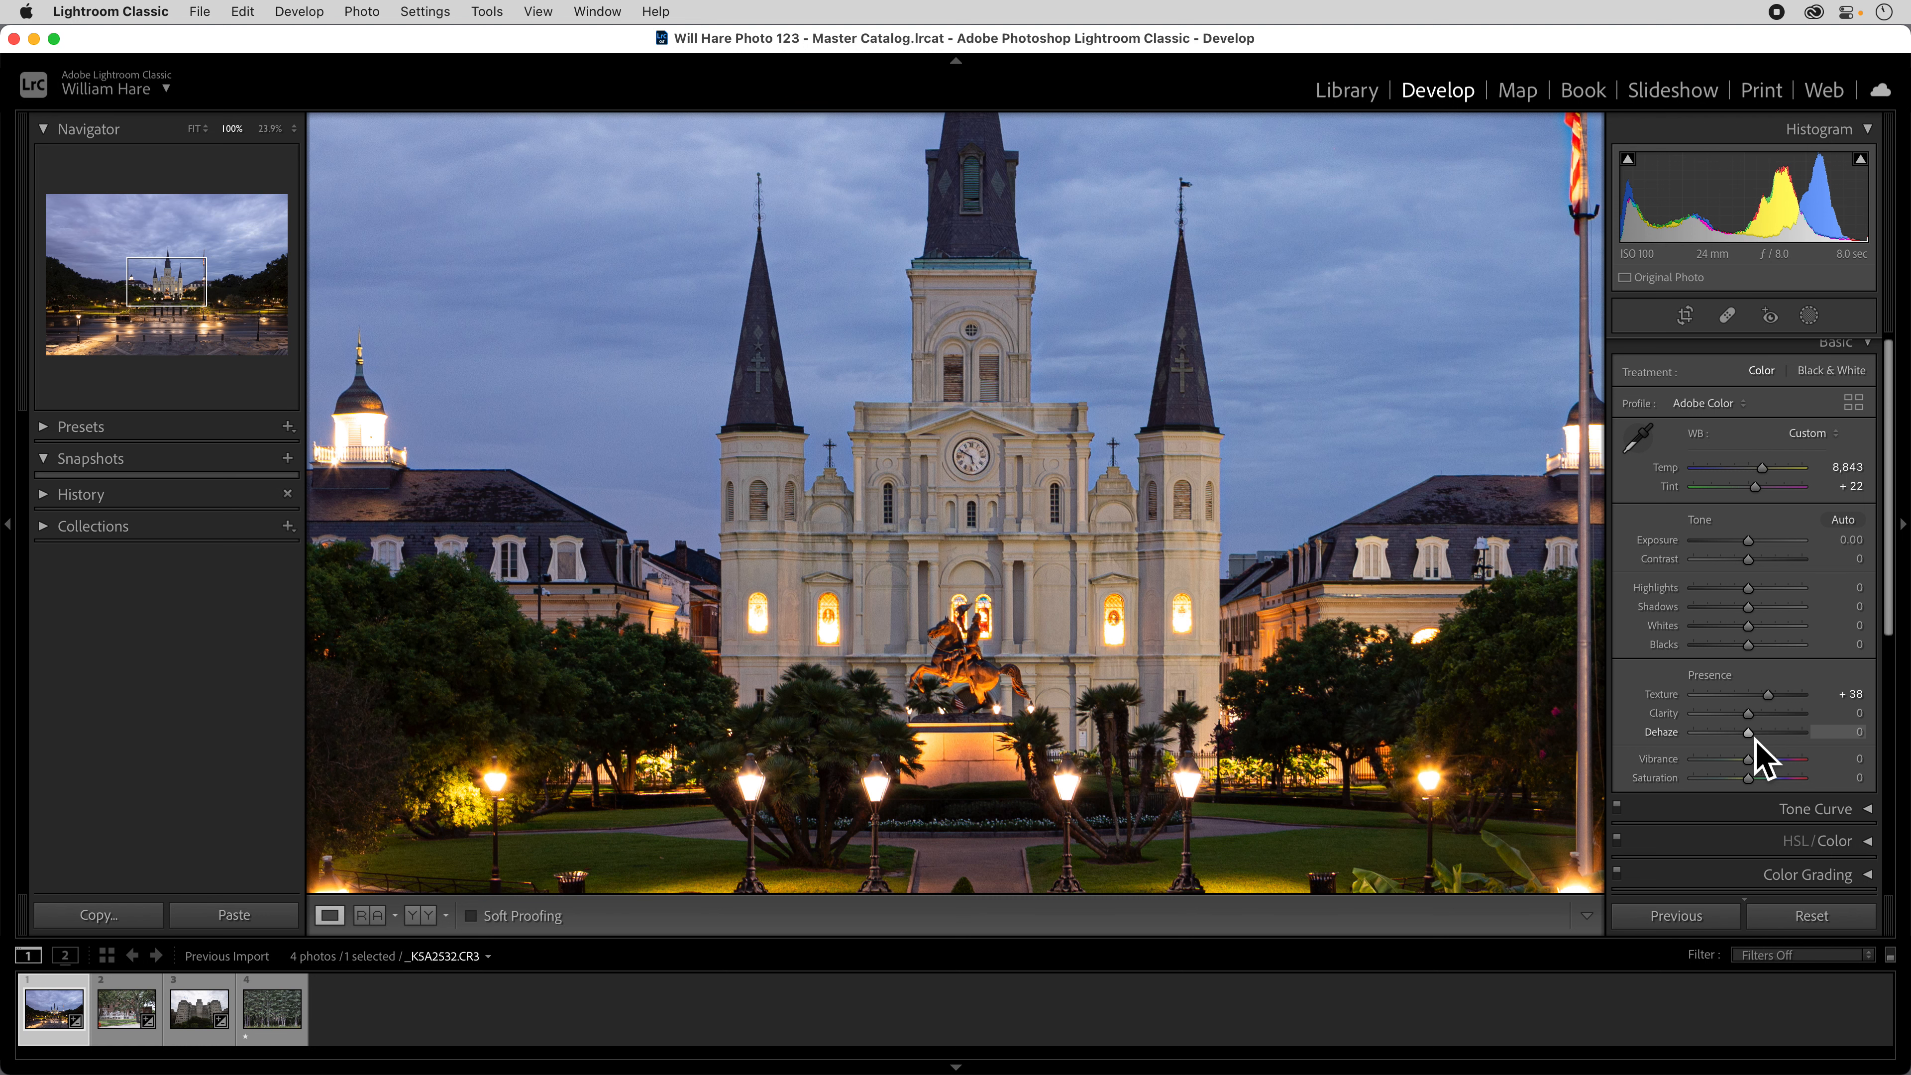
Try Dehaze at +100 and at a much lower amount, reset it to 0, and return to the full-photo view.
{"action": "left_click_drag", "start_coordinate": [1756, 741], "coordinate": [1778, 739]}
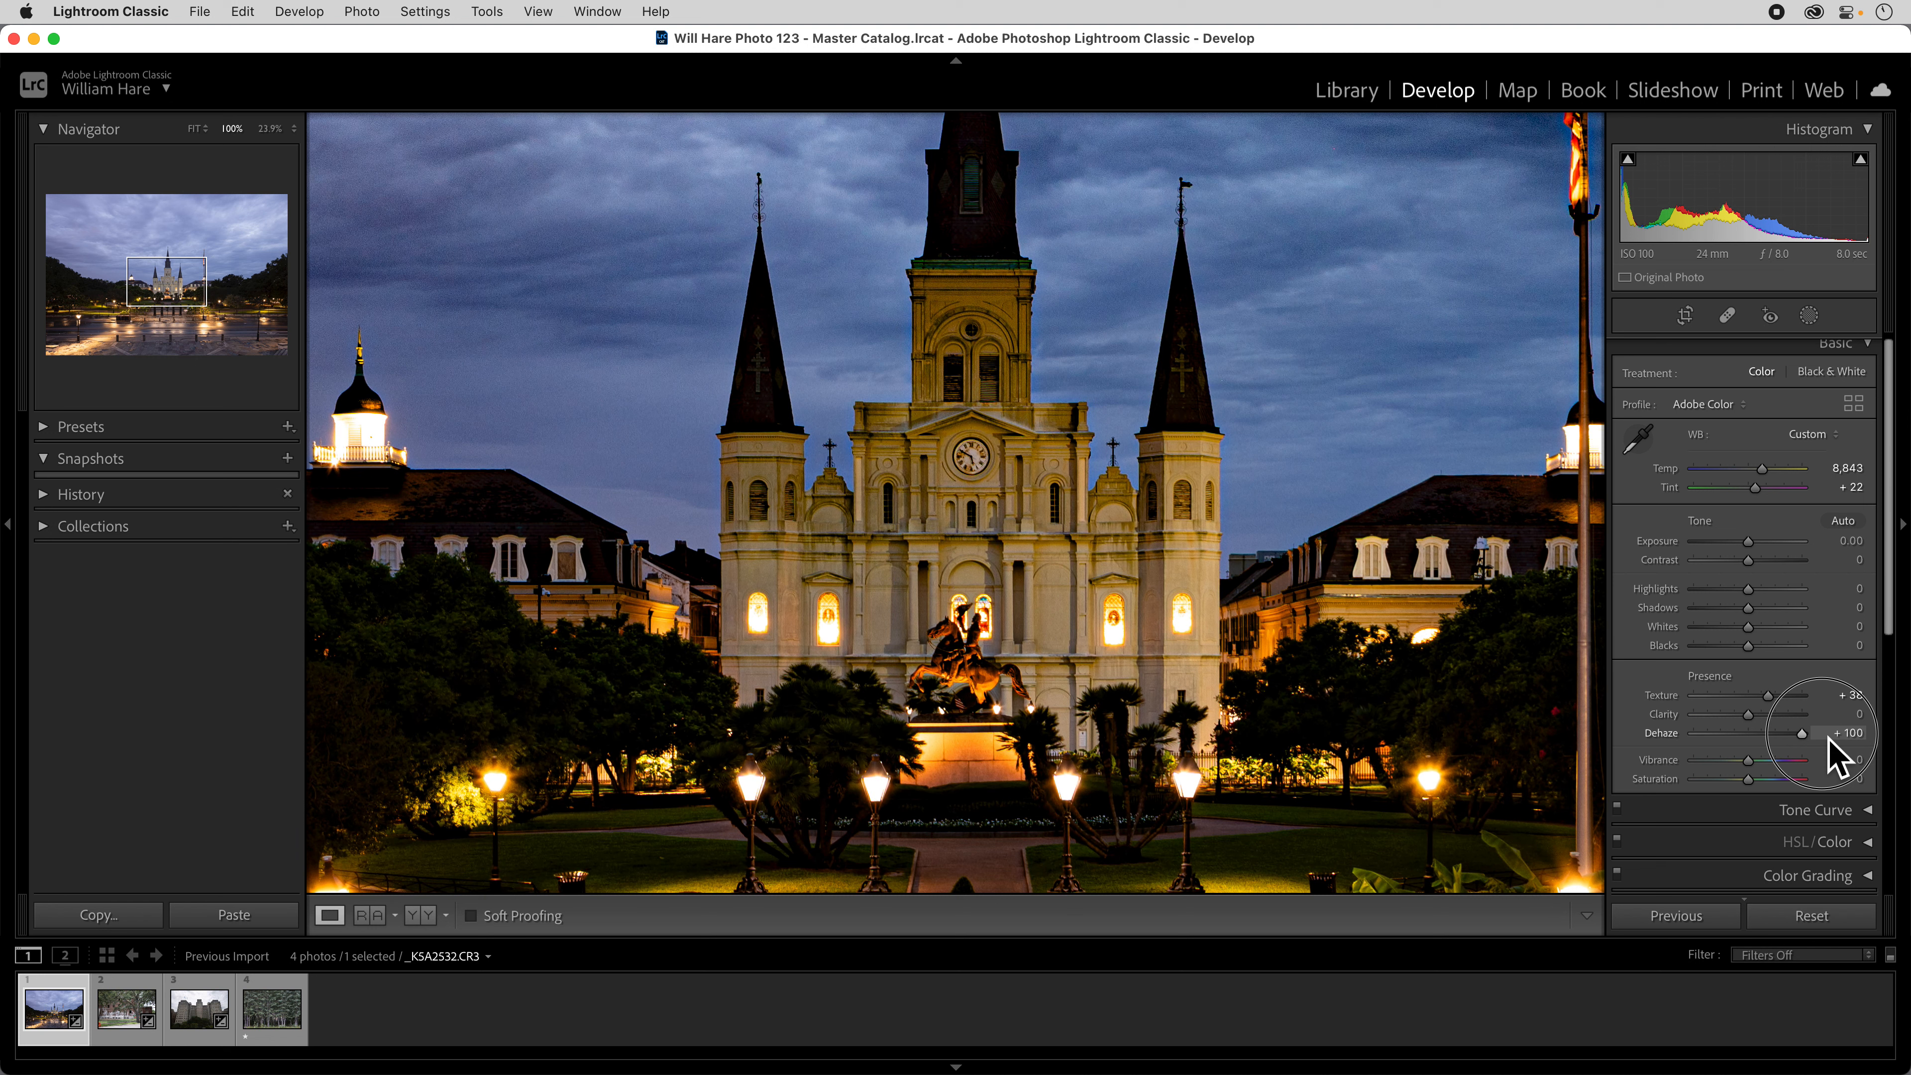
{"action": "left_click_drag", "start_coordinate": [1829, 738], "coordinate": [1726, 744]}
{"action": "double_click", "coordinate": [1665, 732]}
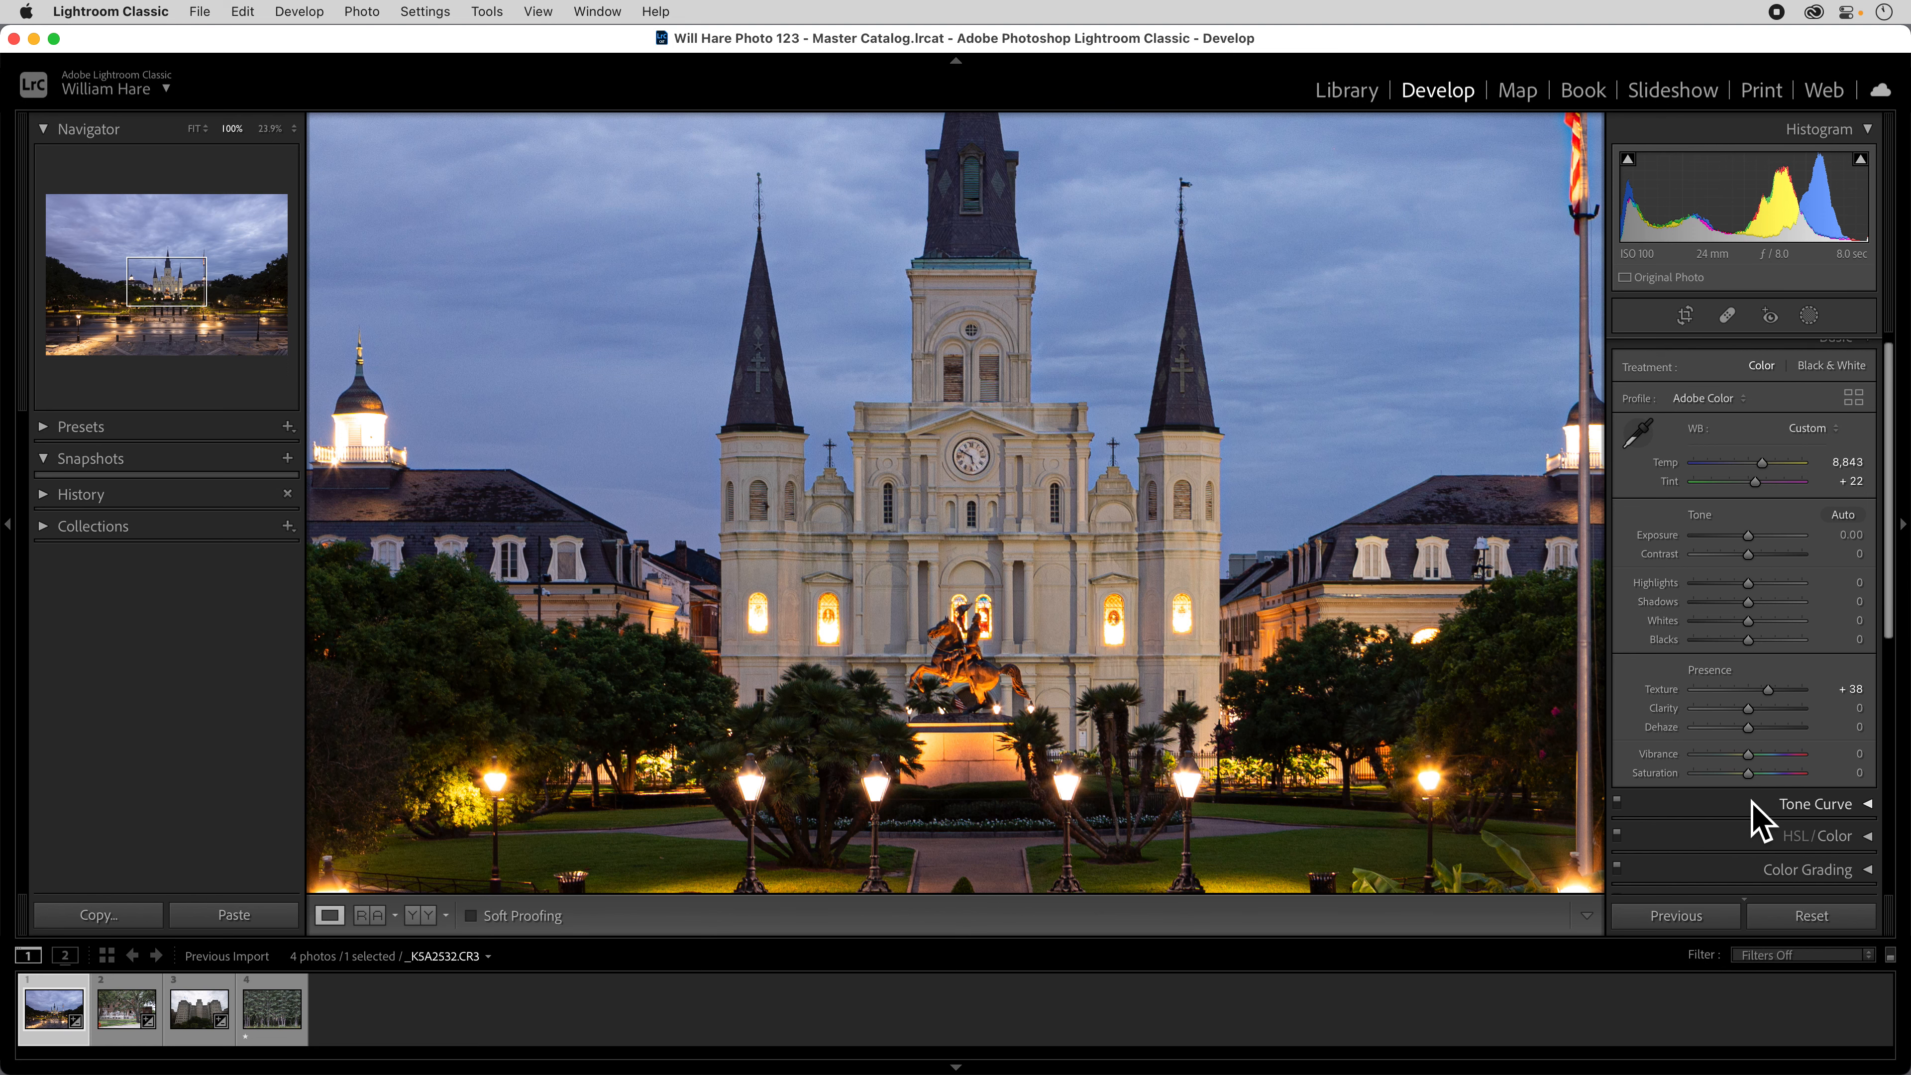
{"action": "key", "text": "z"}
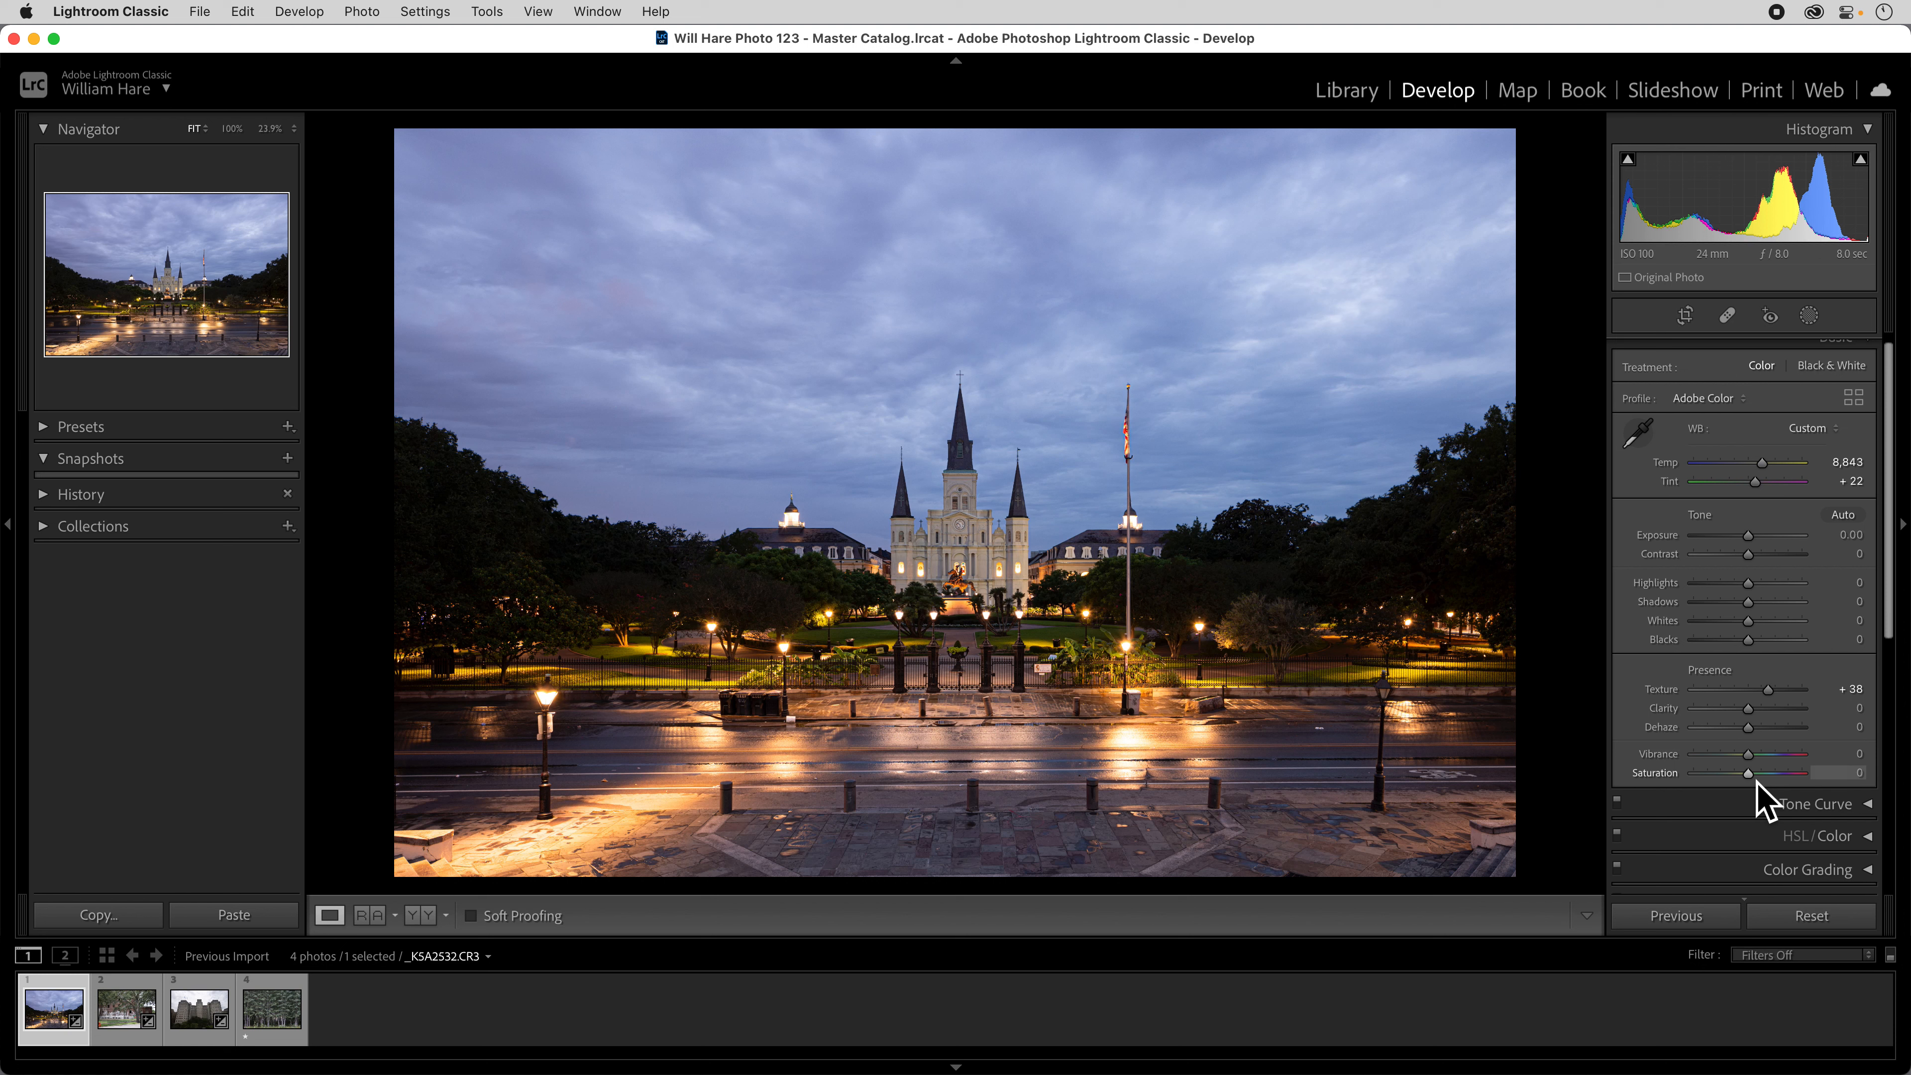
Try the Saturation extremes of +100 and -100 on the cathedral photo, and reset Saturation to 0.
{"action": "left_click_drag", "start_coordinate": [1755, 783], "coordinate": [1867, 782]}
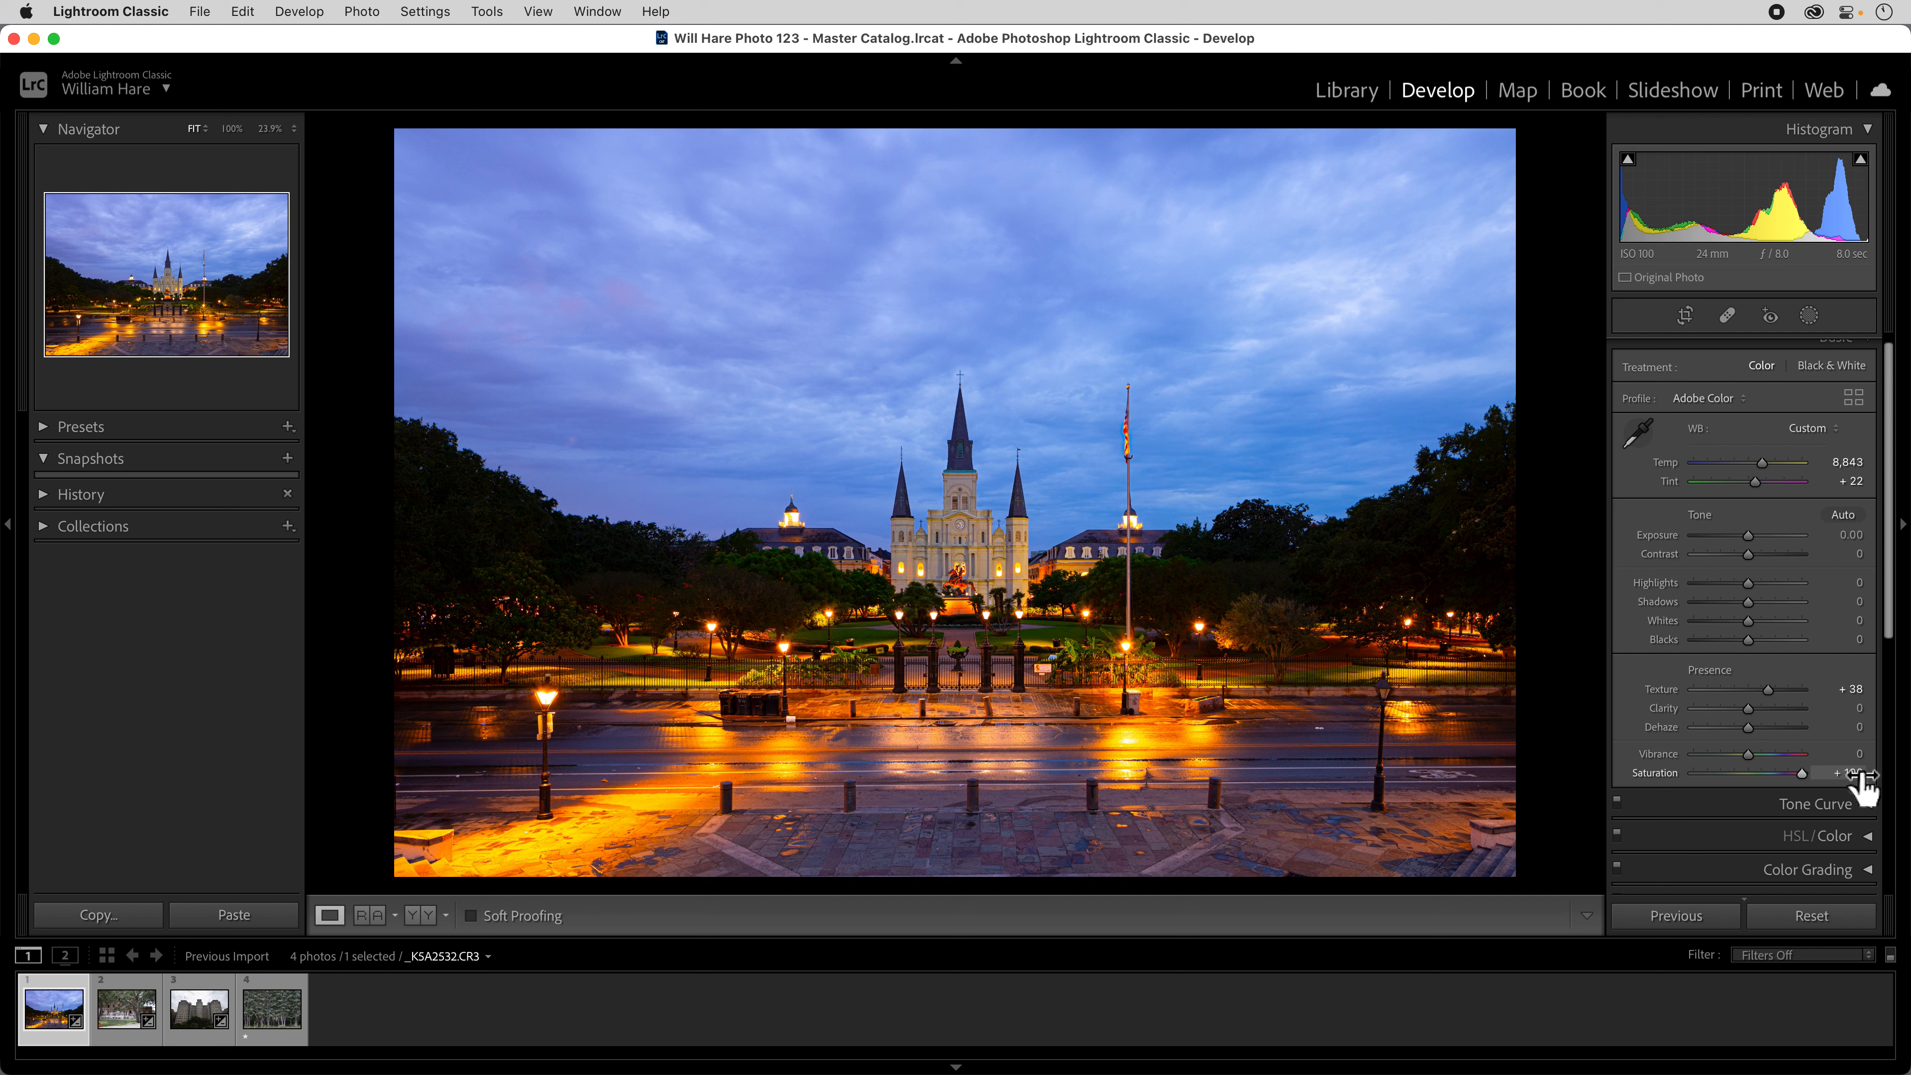
{"action": "left_click_drag", "start_coordinate": [1809, 787], "coordinate": [1646, 789]}
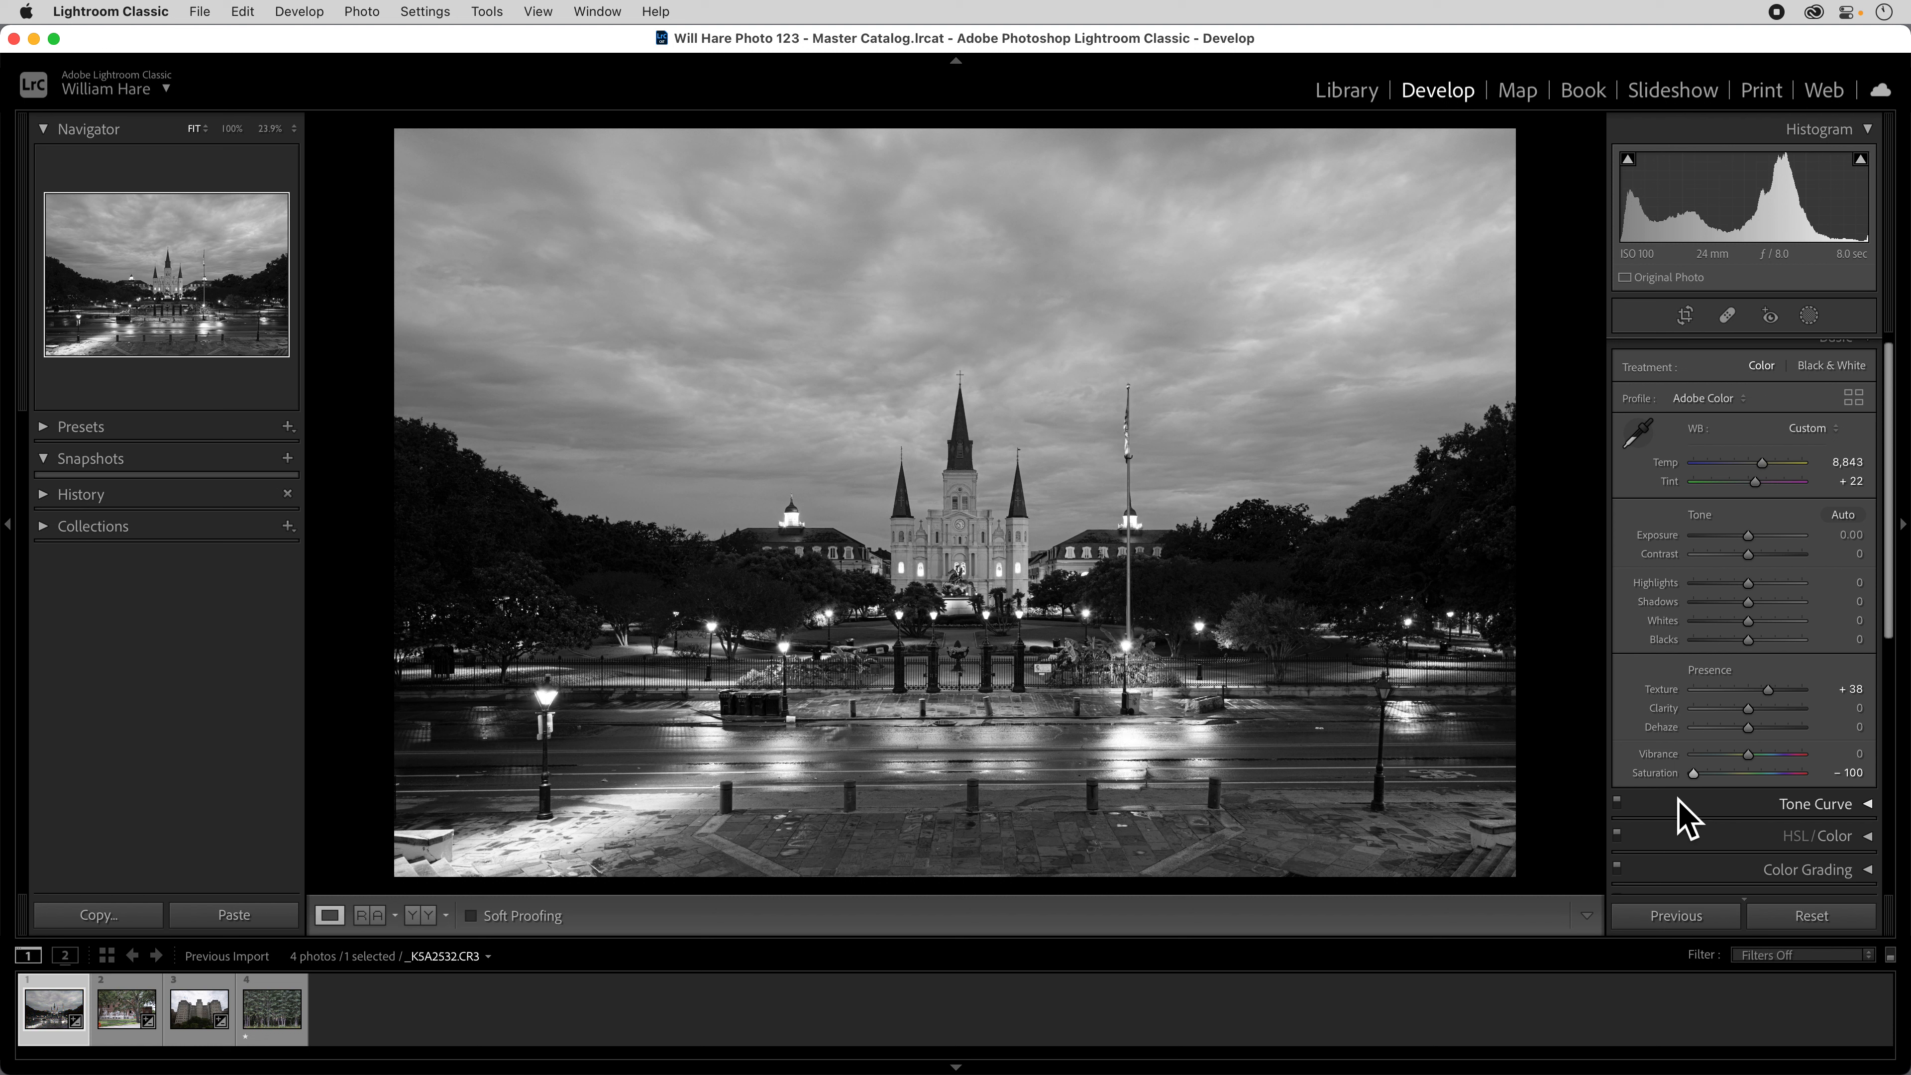
{"action": "double_click", "coordinate": [1667, 777]}
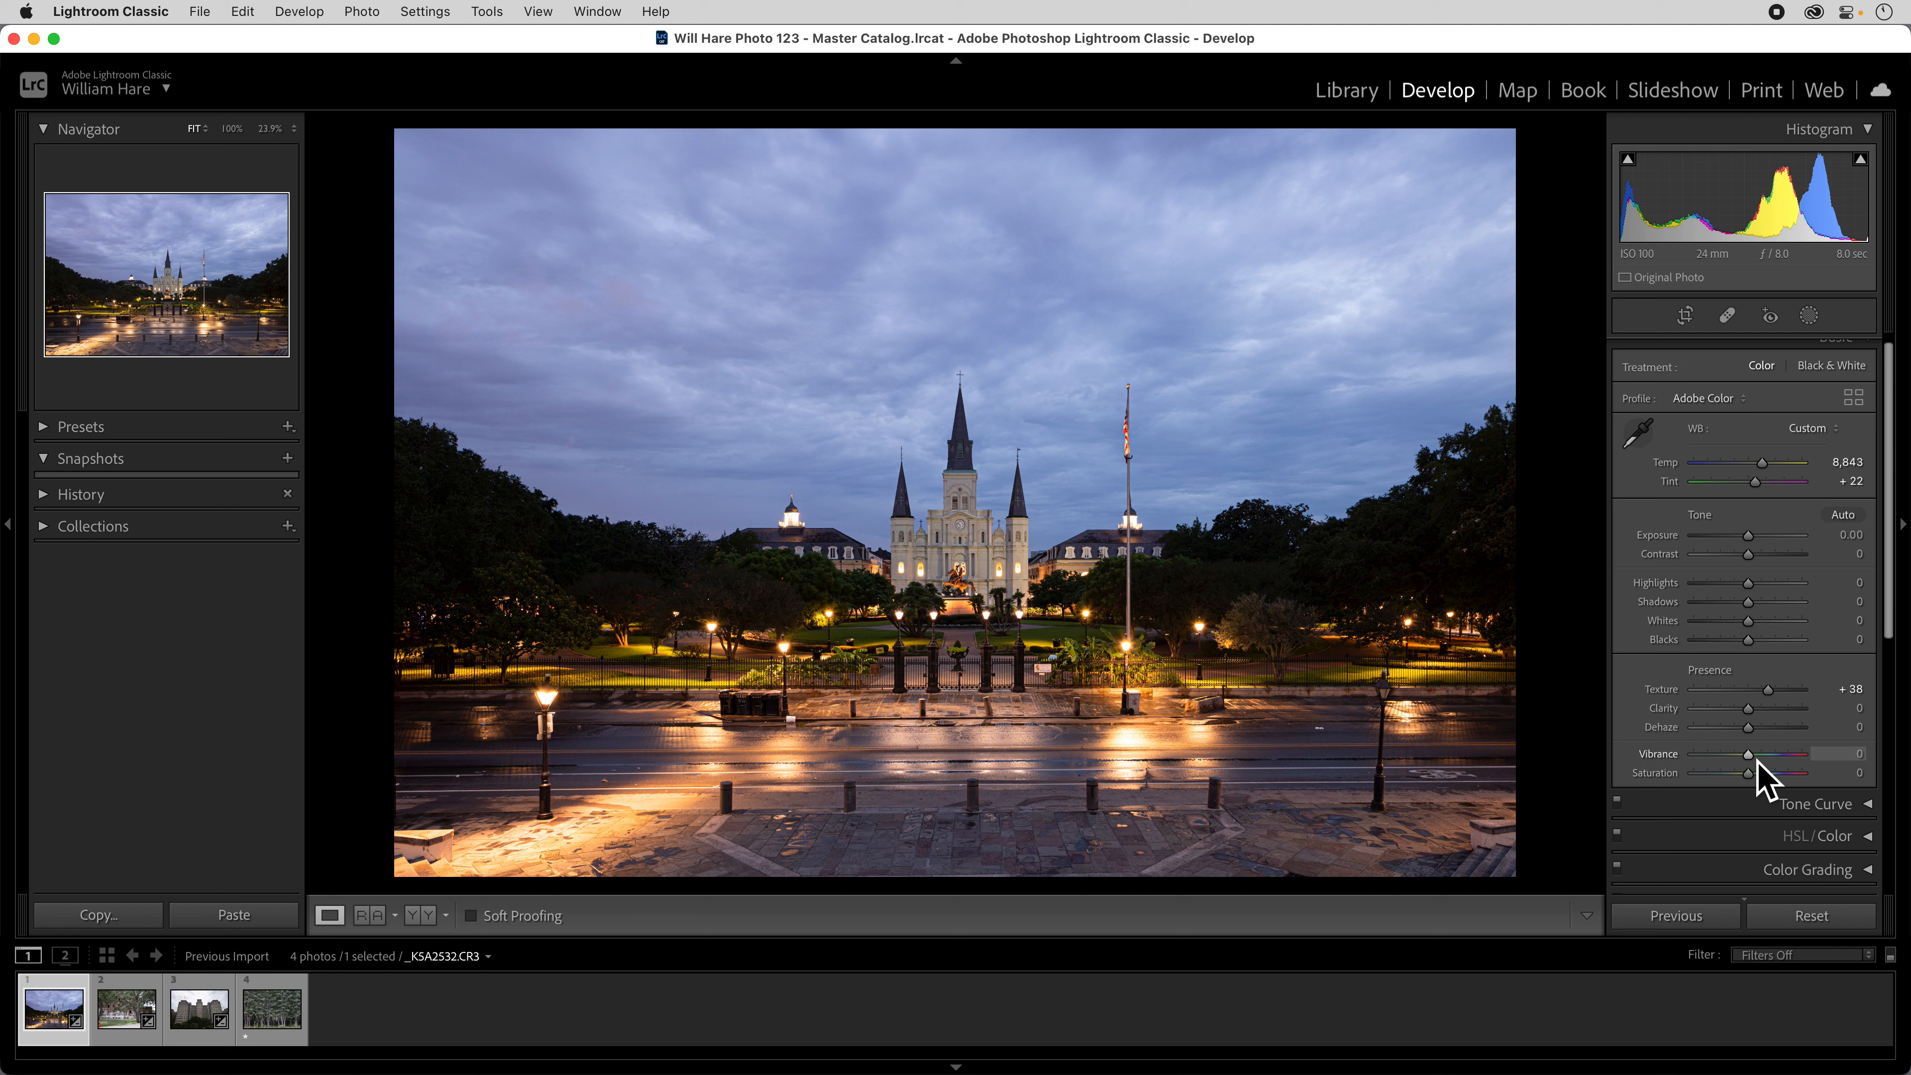
Try Vibrance at +44 and, separately, Saturation at +100 to compare their effect, resetting each to 0.
{"action": "scroll", "coordinate": [1758, 762], "scroll_direction": "down", "scroll_amount": 1}
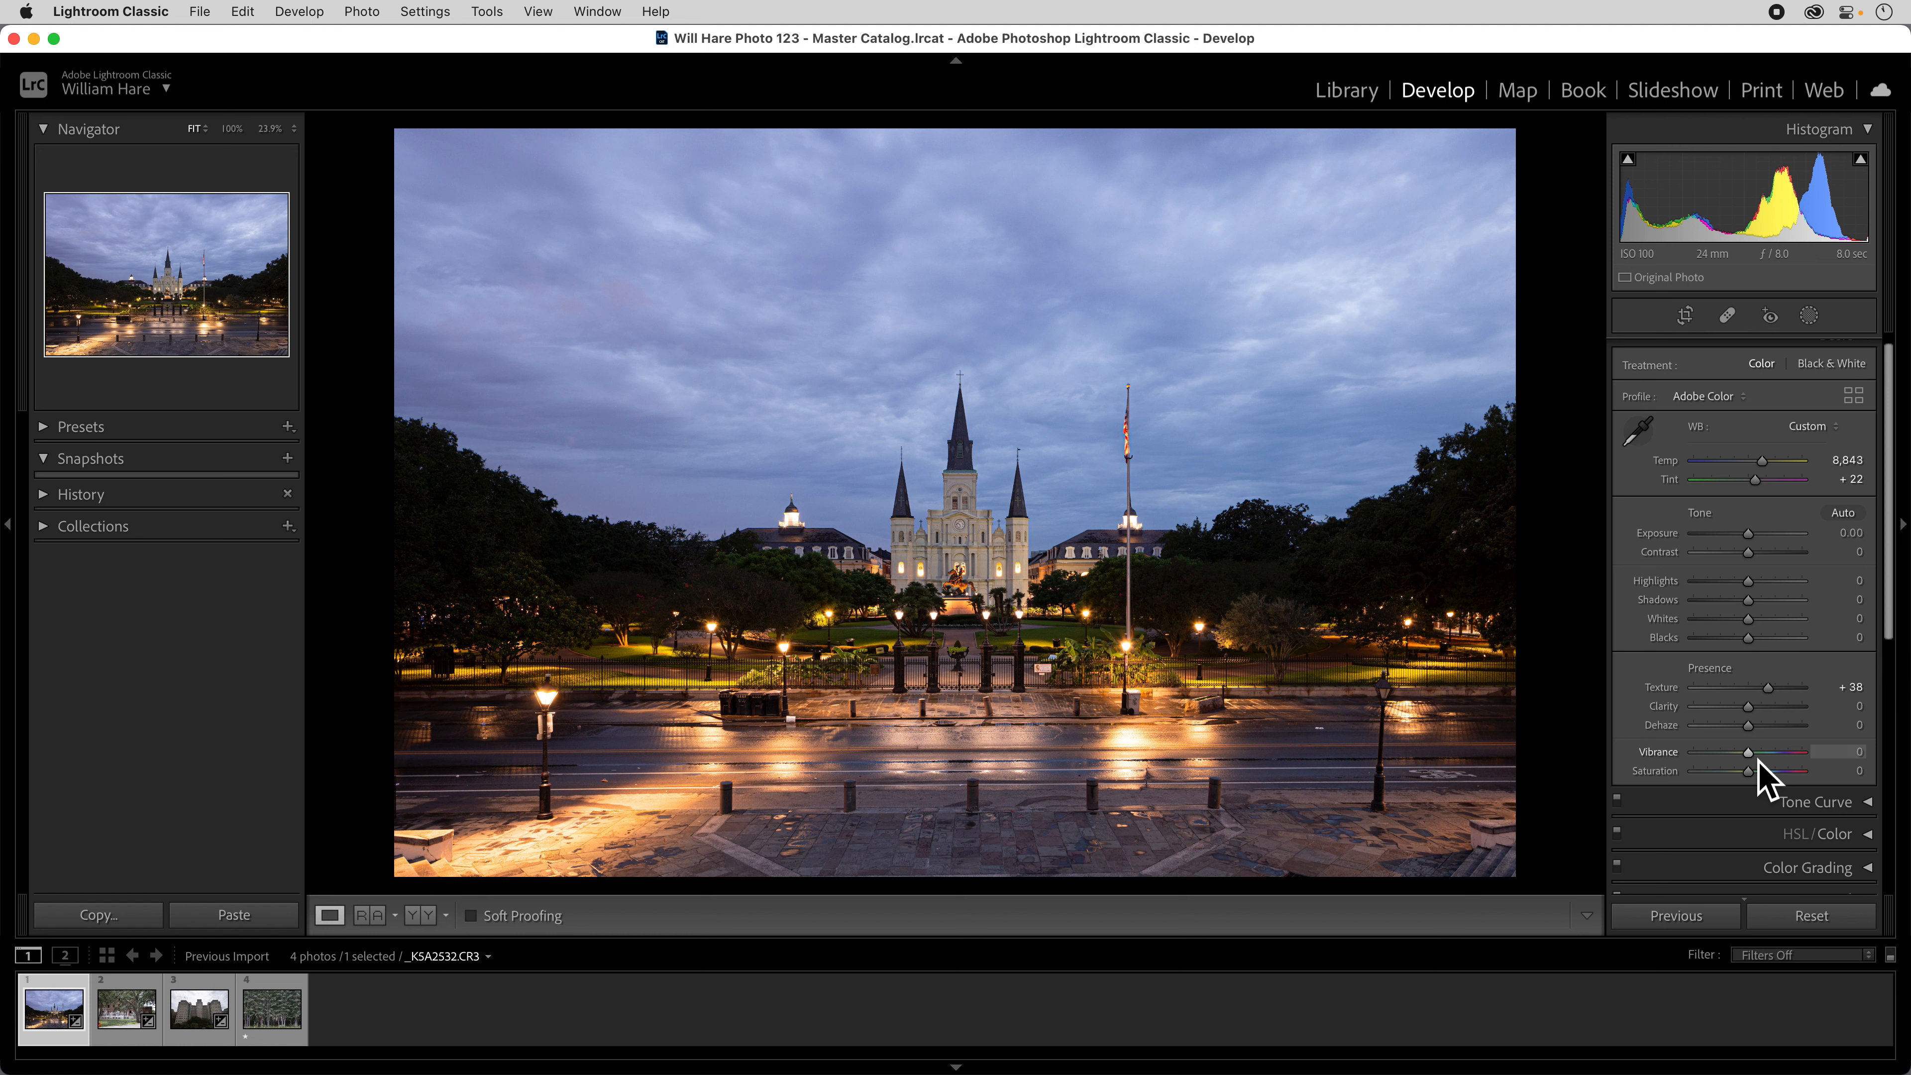
{"action": "left_click_drag", "start_coordinate": [1757, 761], "coordinate": [1784, 761]}
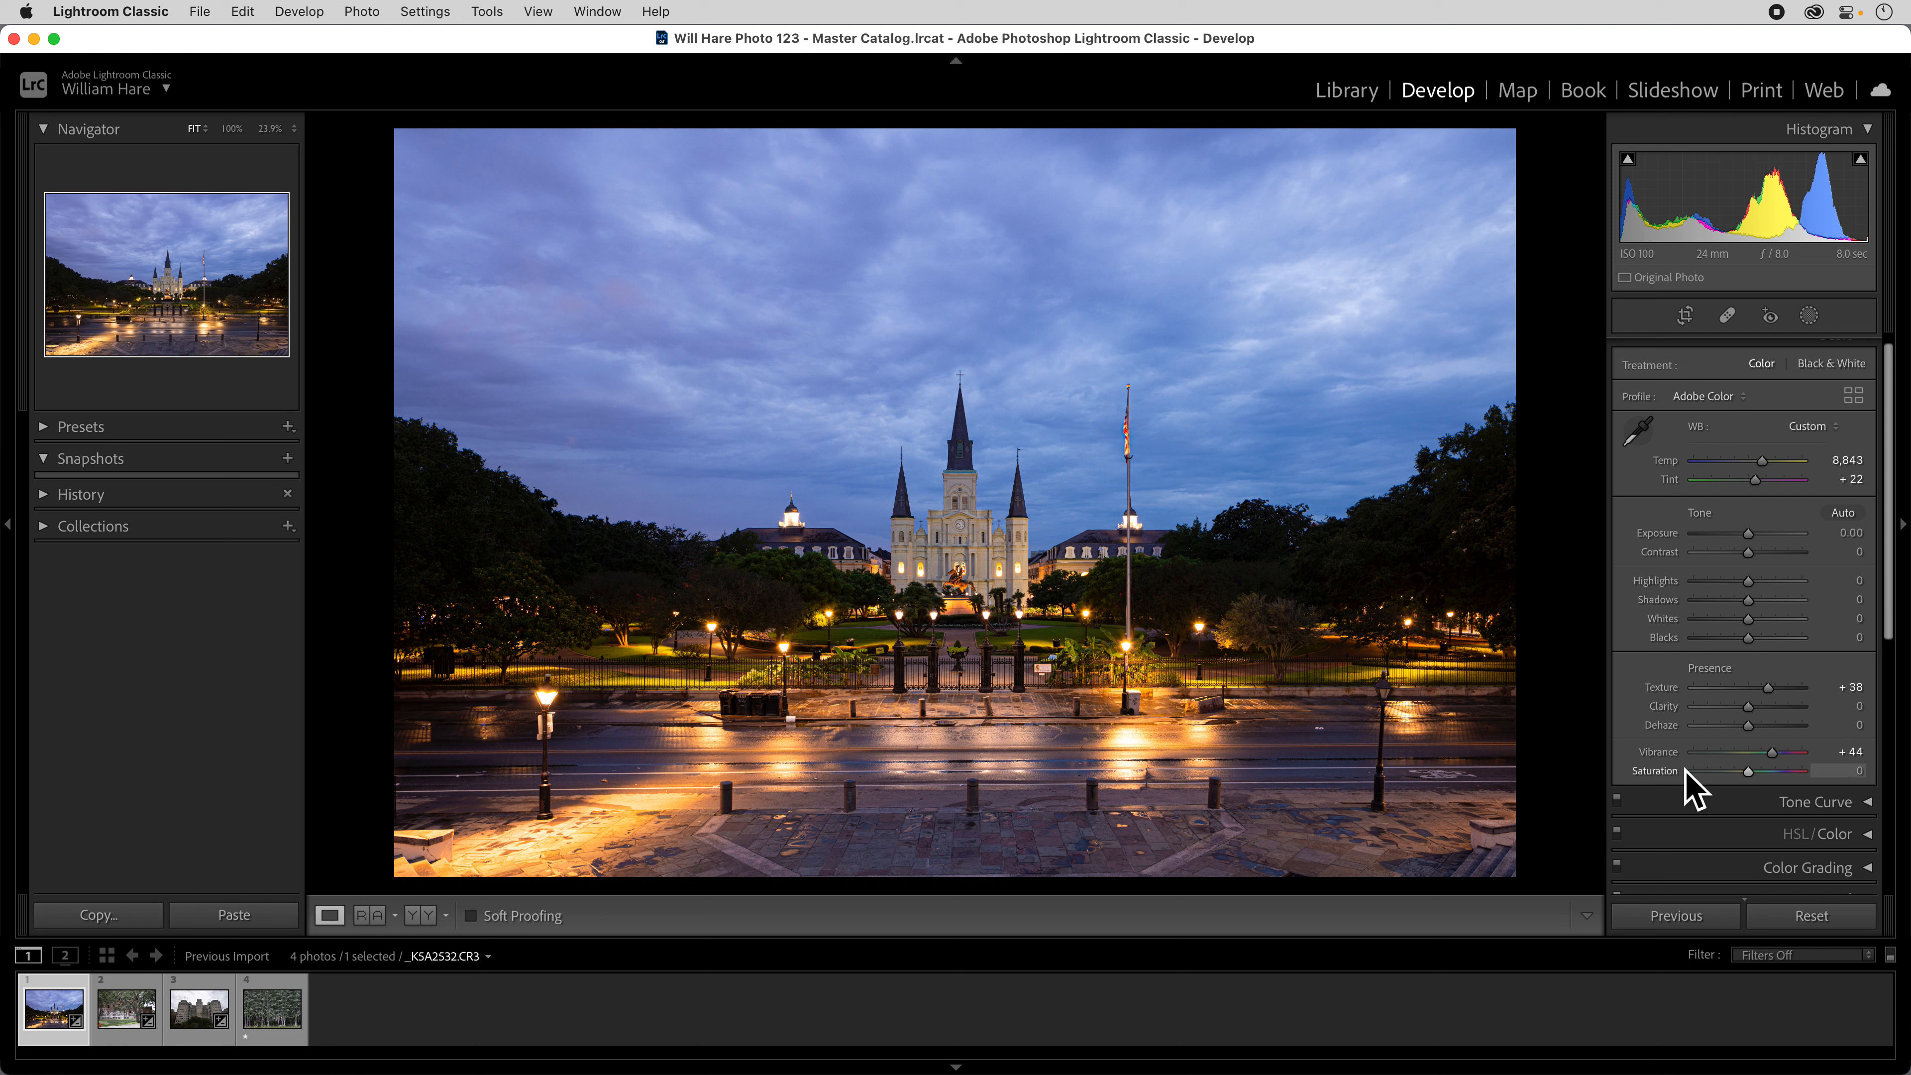
{"action": "double_click", "coordinate": [1662, 752]}
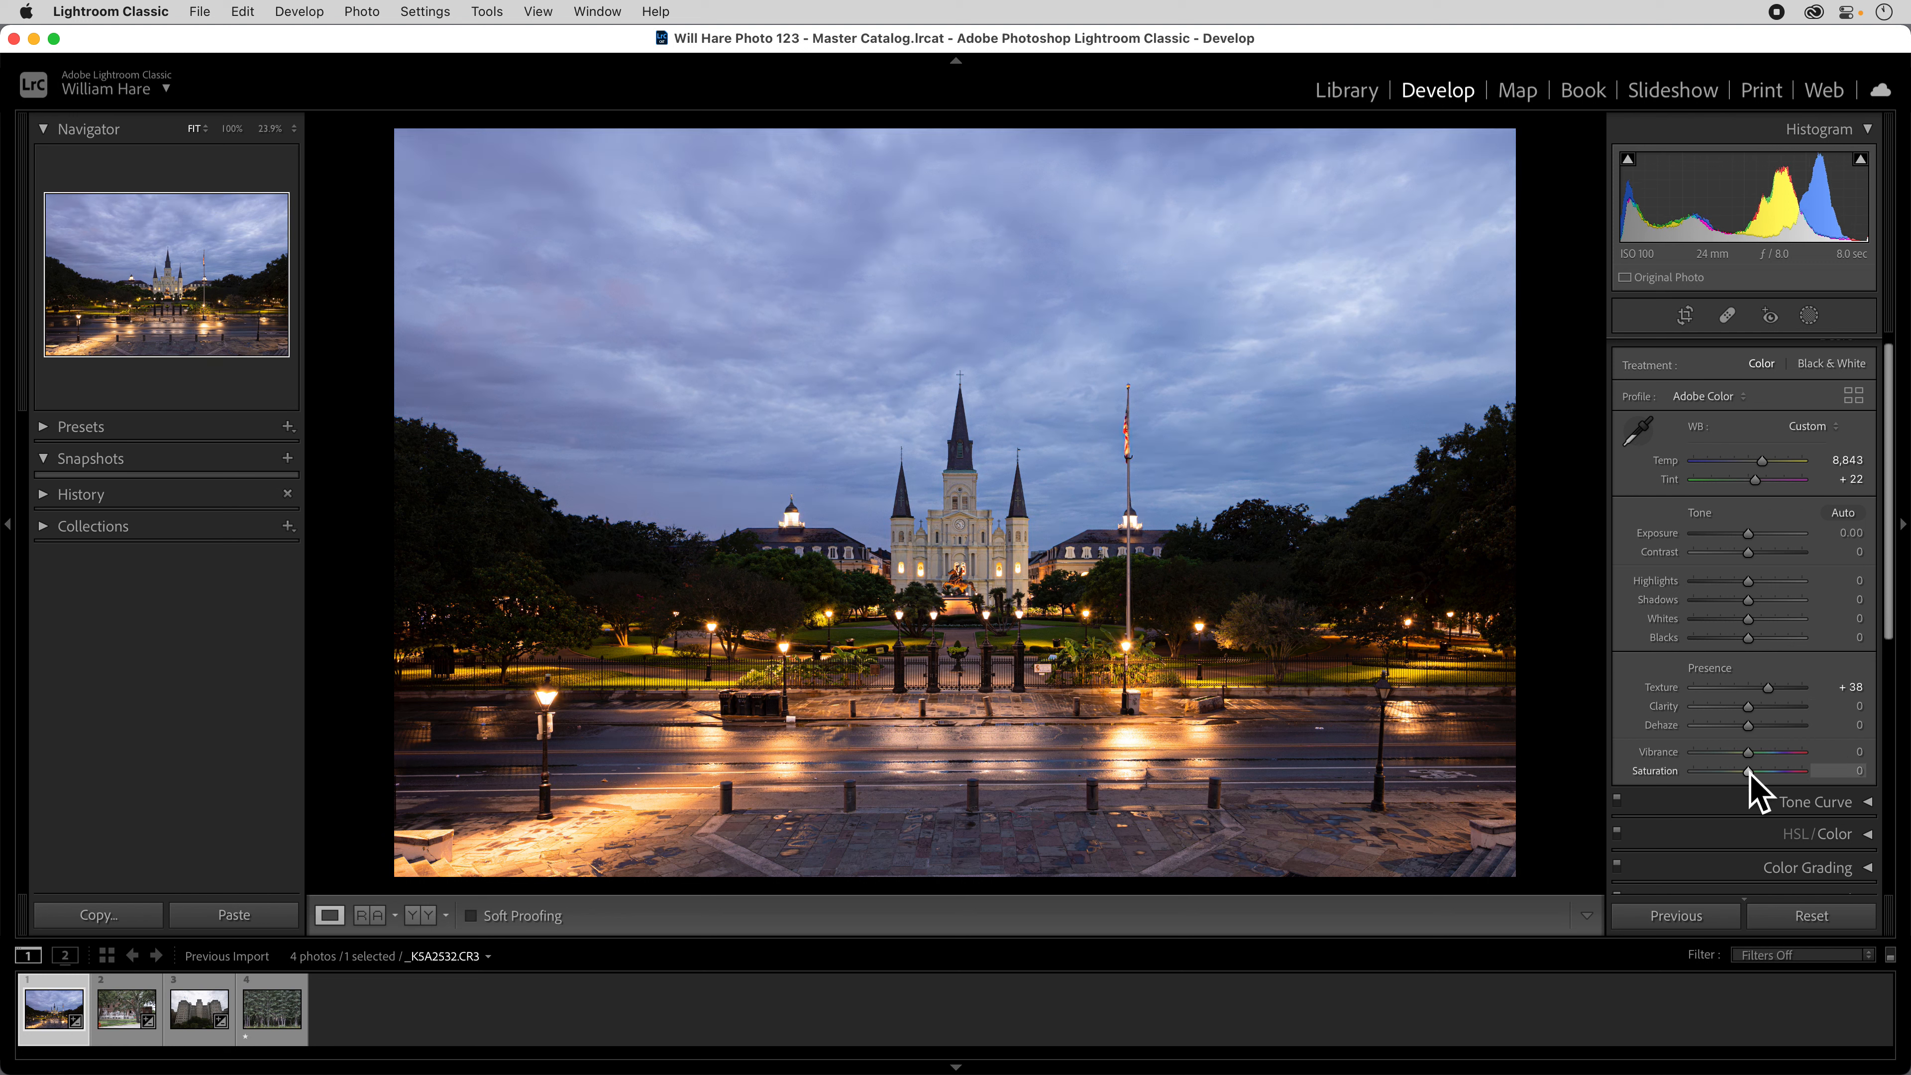
{"action": "left_click_drag", "start_coordinate": [1751, 778], "coordinate": [1868, 793]}
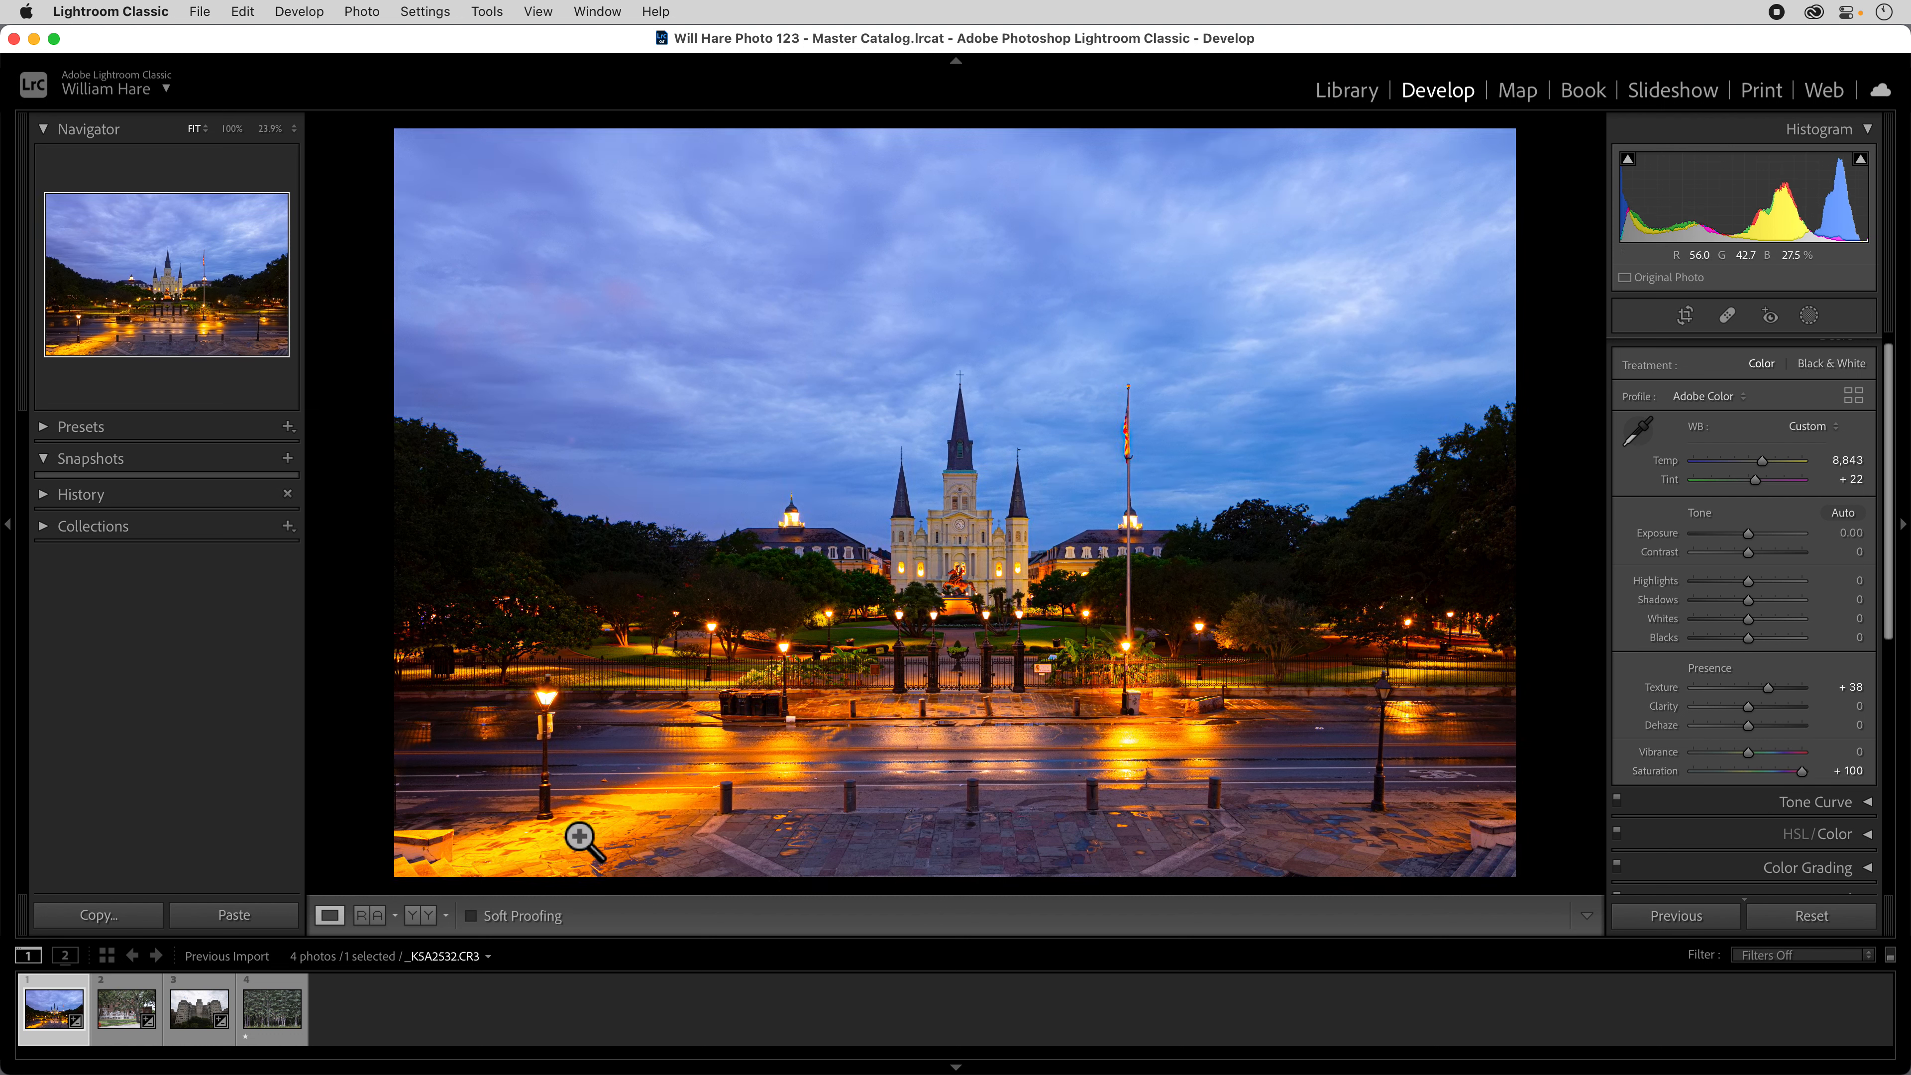
{"action": "double_click", "coordinate": [1671, 774]}
Try the Vibrance extremes of +100 and -100, and set the photo's Vibrance to -18.
{"action": "left_click_drag", "start_coordinate": [1755, 759], "coordinate": [1859, 762]}
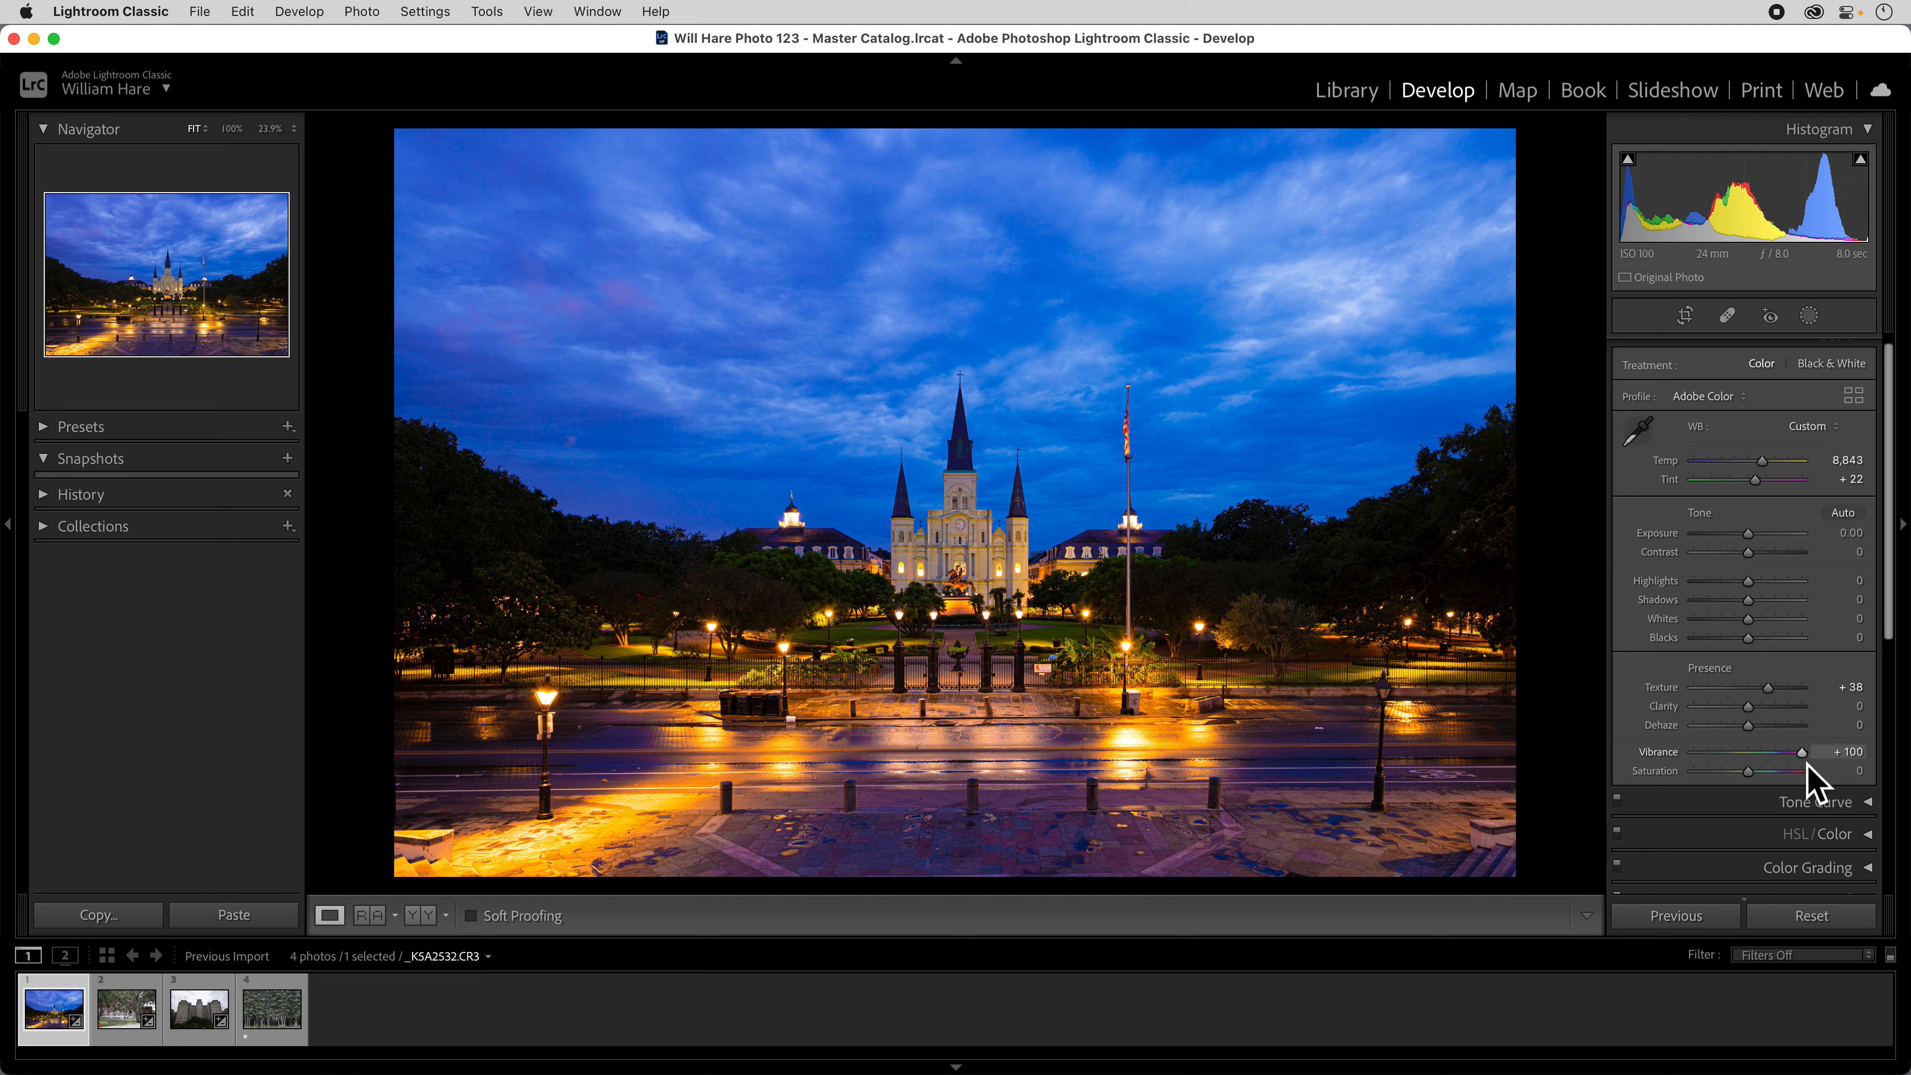
{"action": "left_click_drag", "start_coordinate": [1808, 762], "coordinate": [1634, 766]}
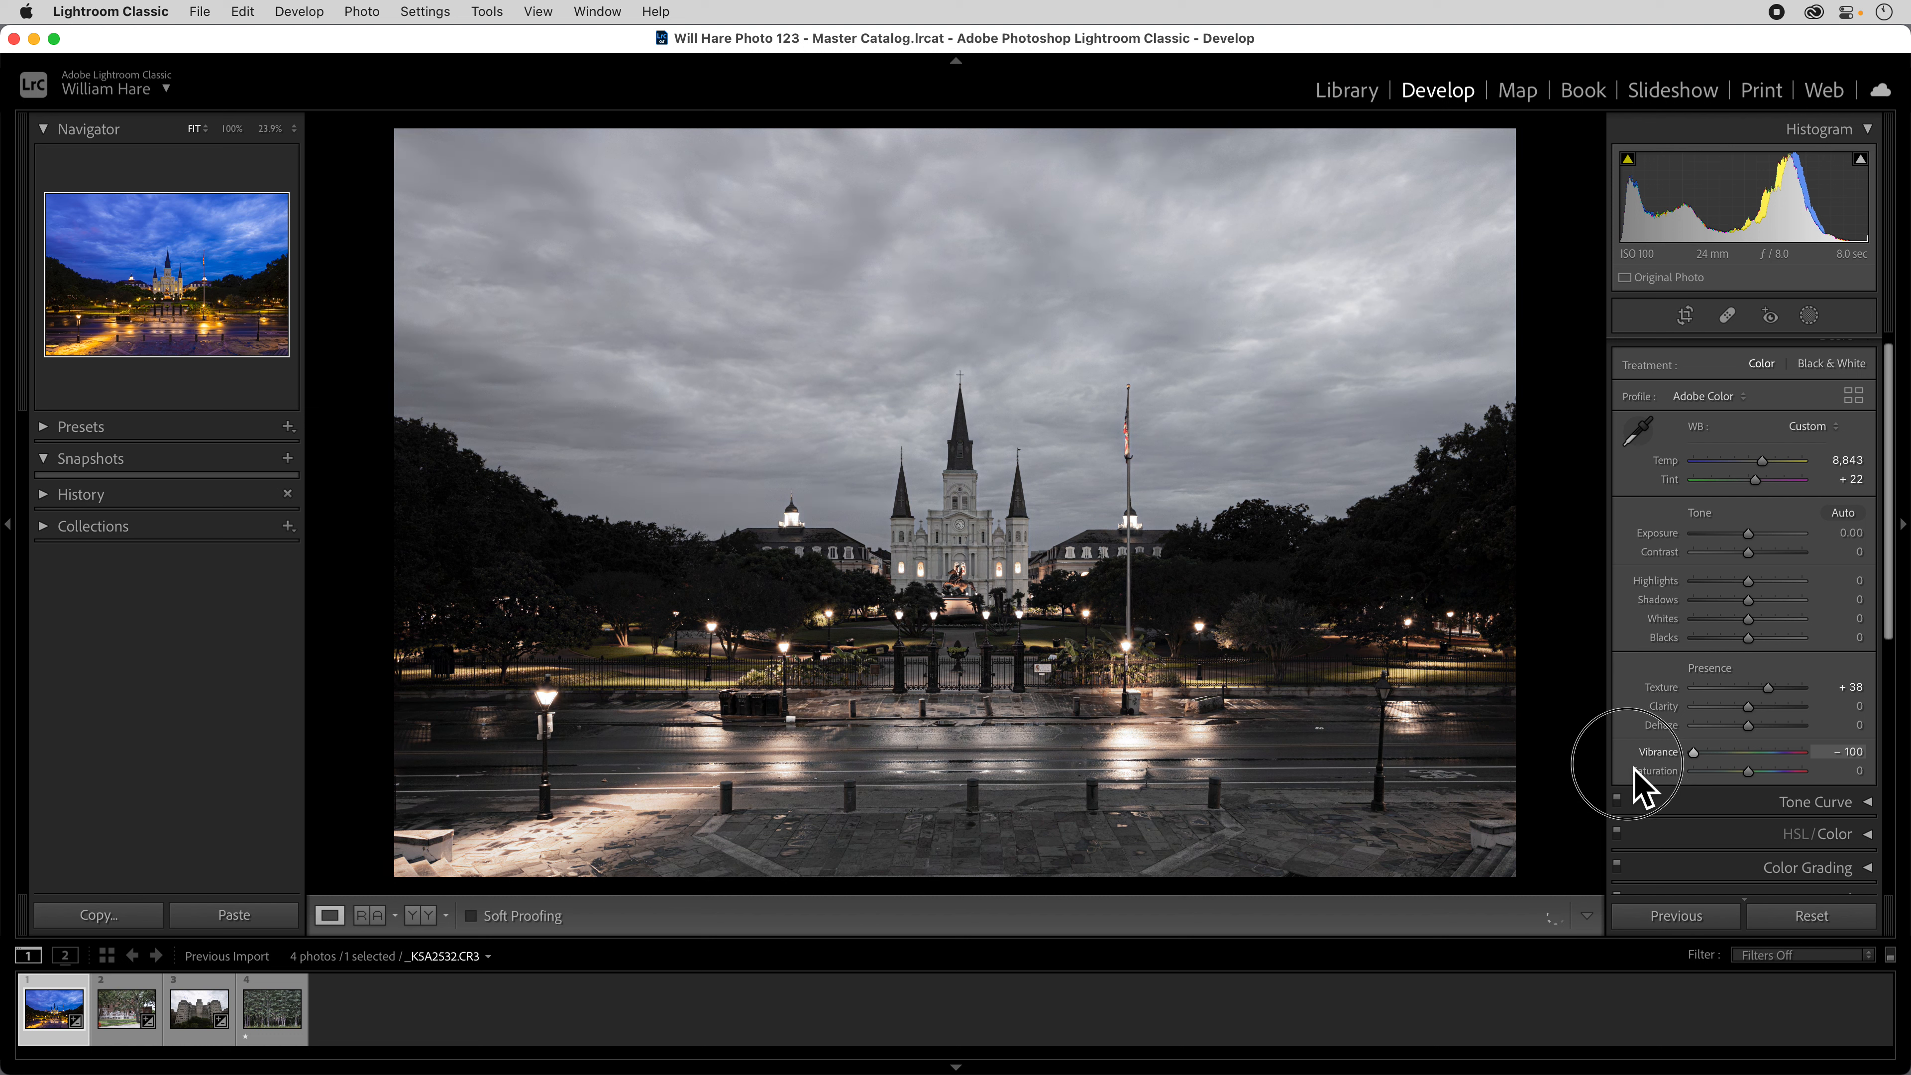
{"action": "left_click_drag", "start_coordinate": [1635, 768], "coordinate": [1631, 775]}
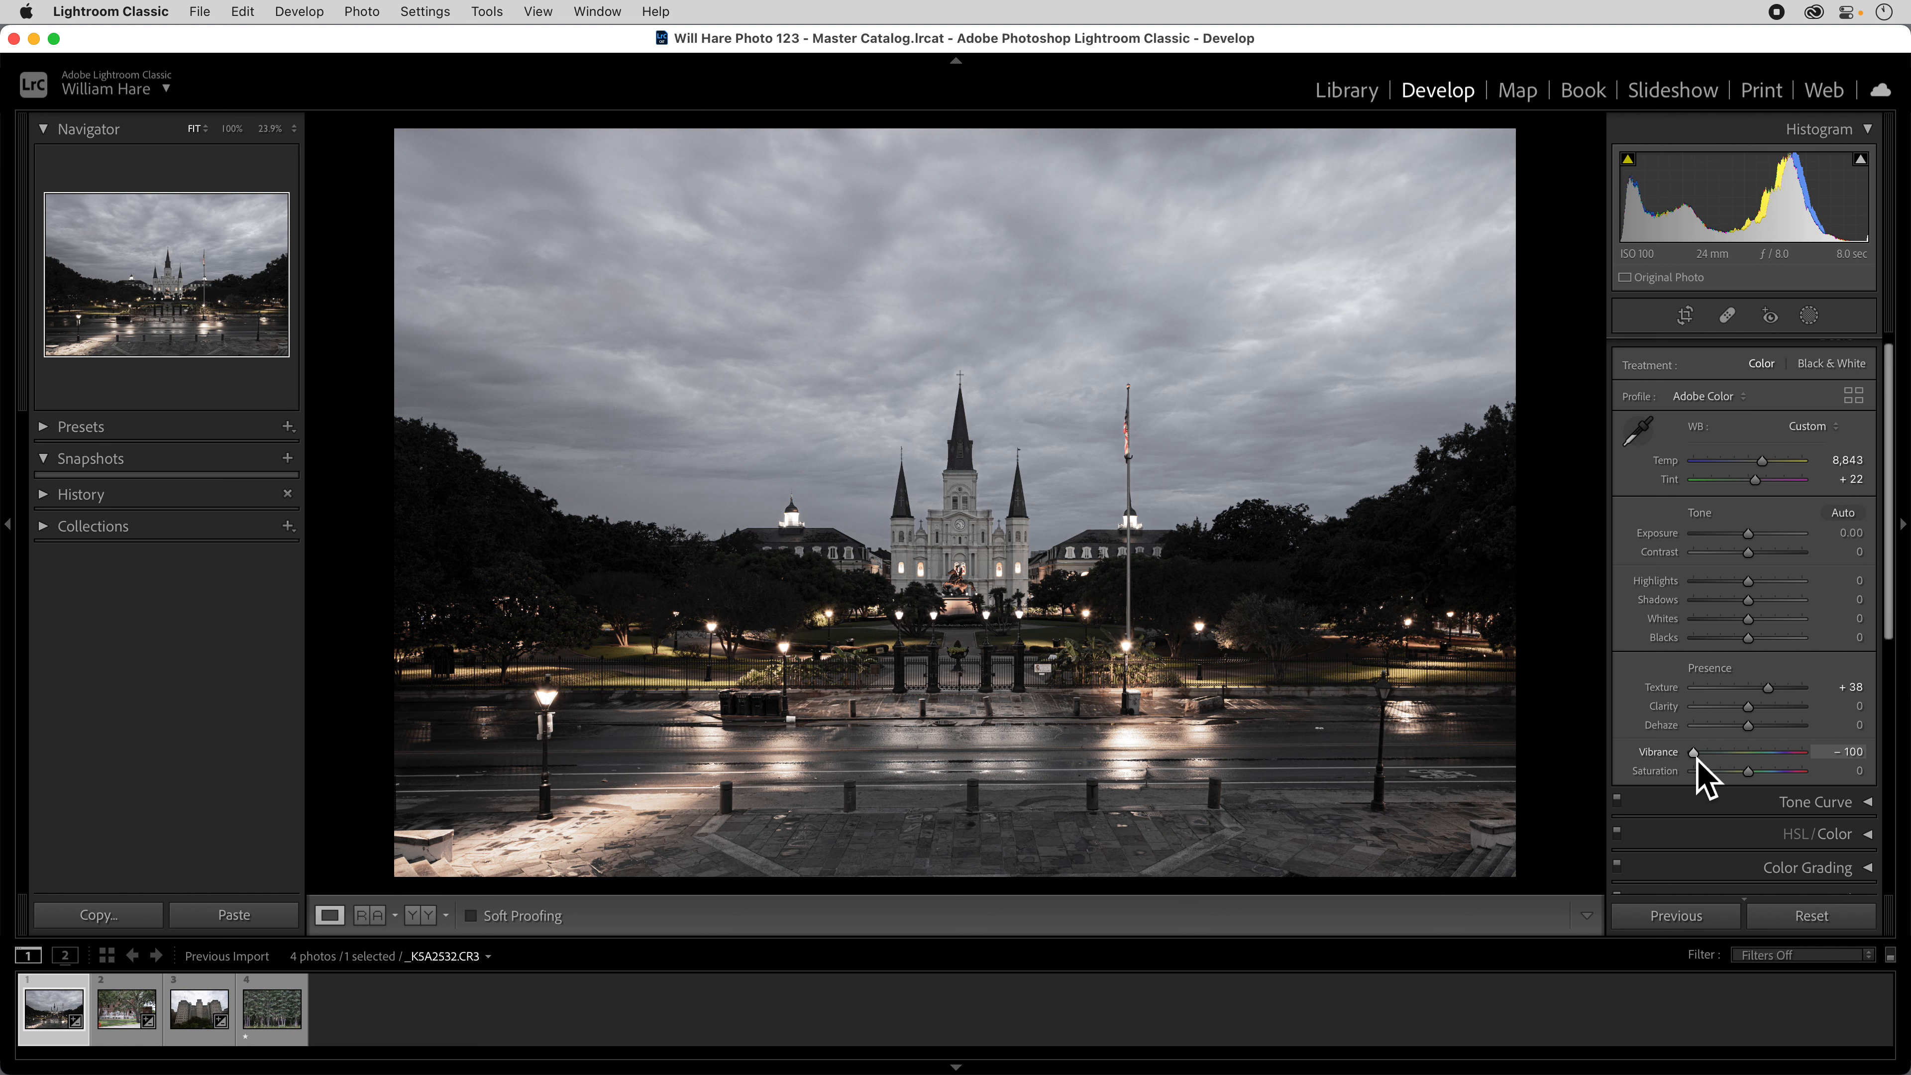
{"action": "left_click_drag", "start_coordinate": [1702, 759], "coordinate": [1746, 755]}
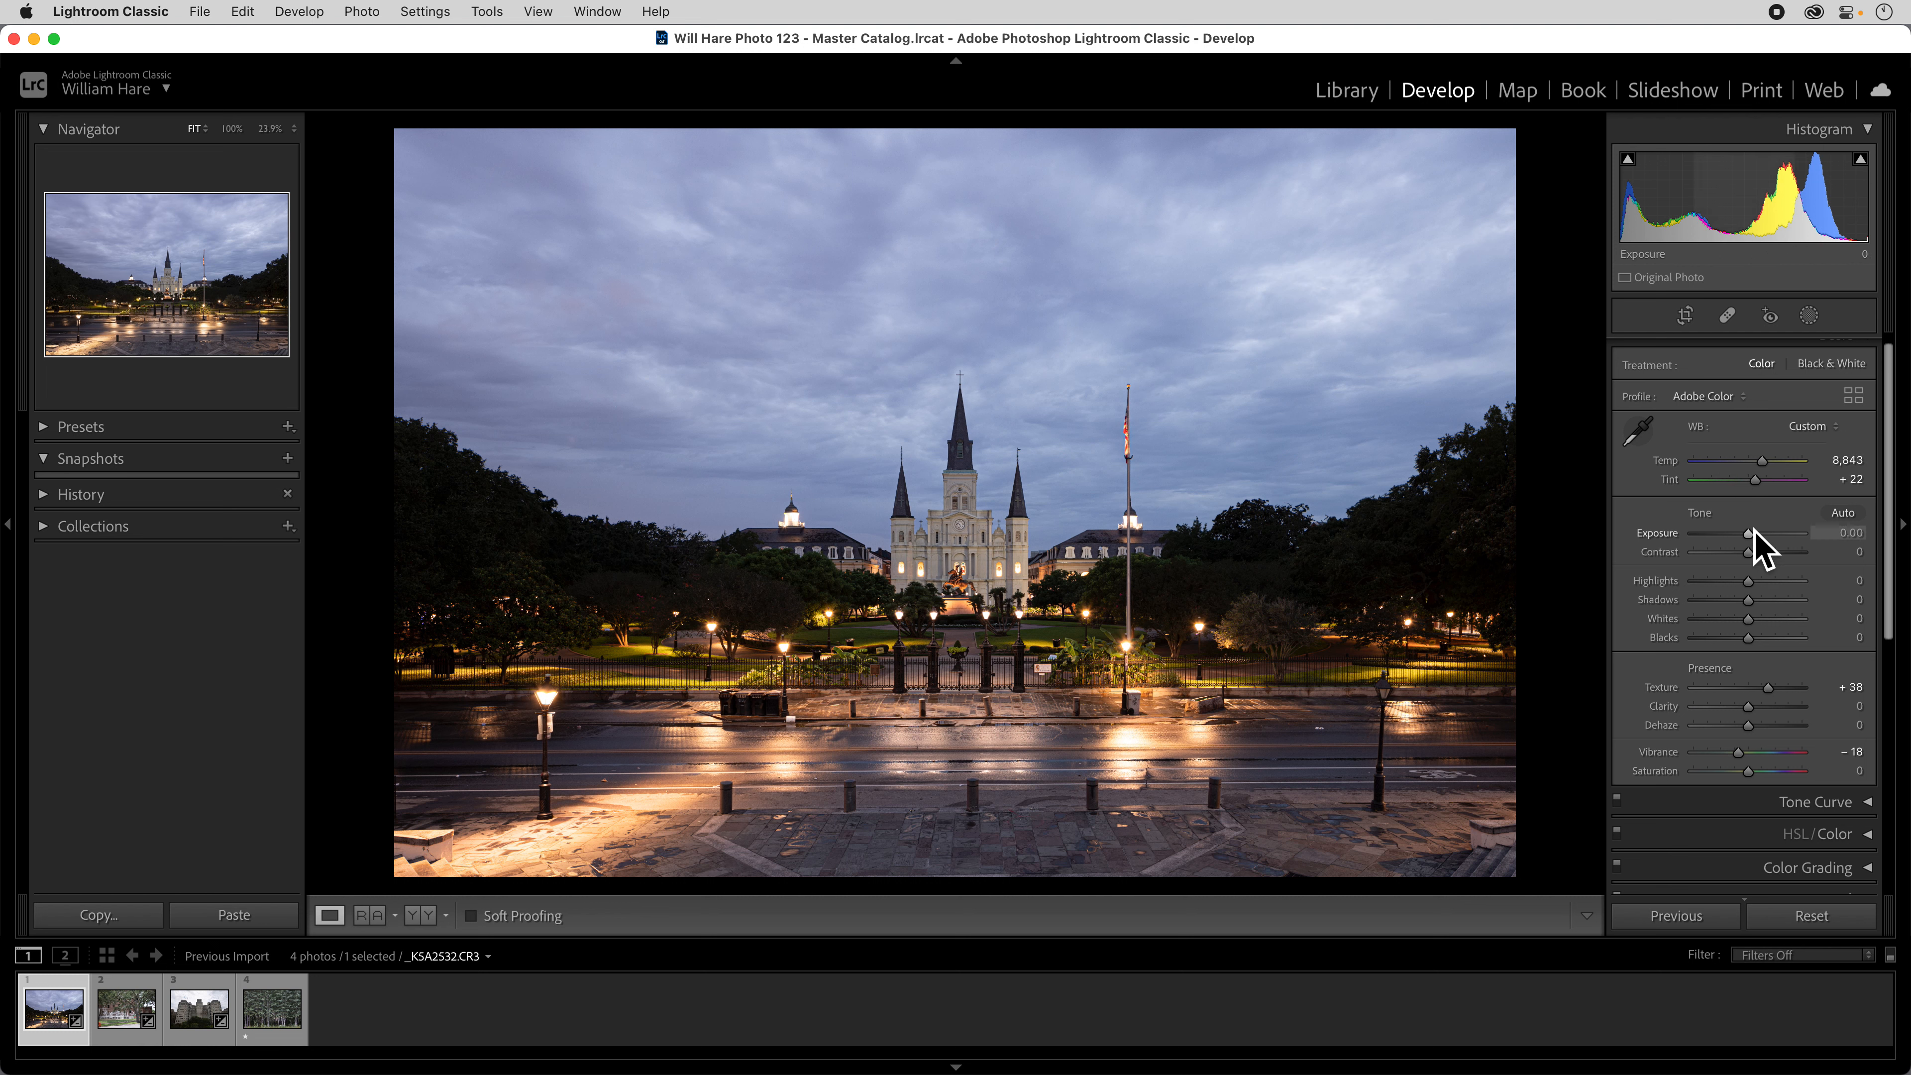
Try a change of Exposure and Contrast at +84 and +9, and reset both tone settings to 0.
{"action": "left_click_drag", "start_coordinate": [1760, 536], "coordinate": [1800, 563]}
{"action": "double_click", "coordinate": [1662, 538]}
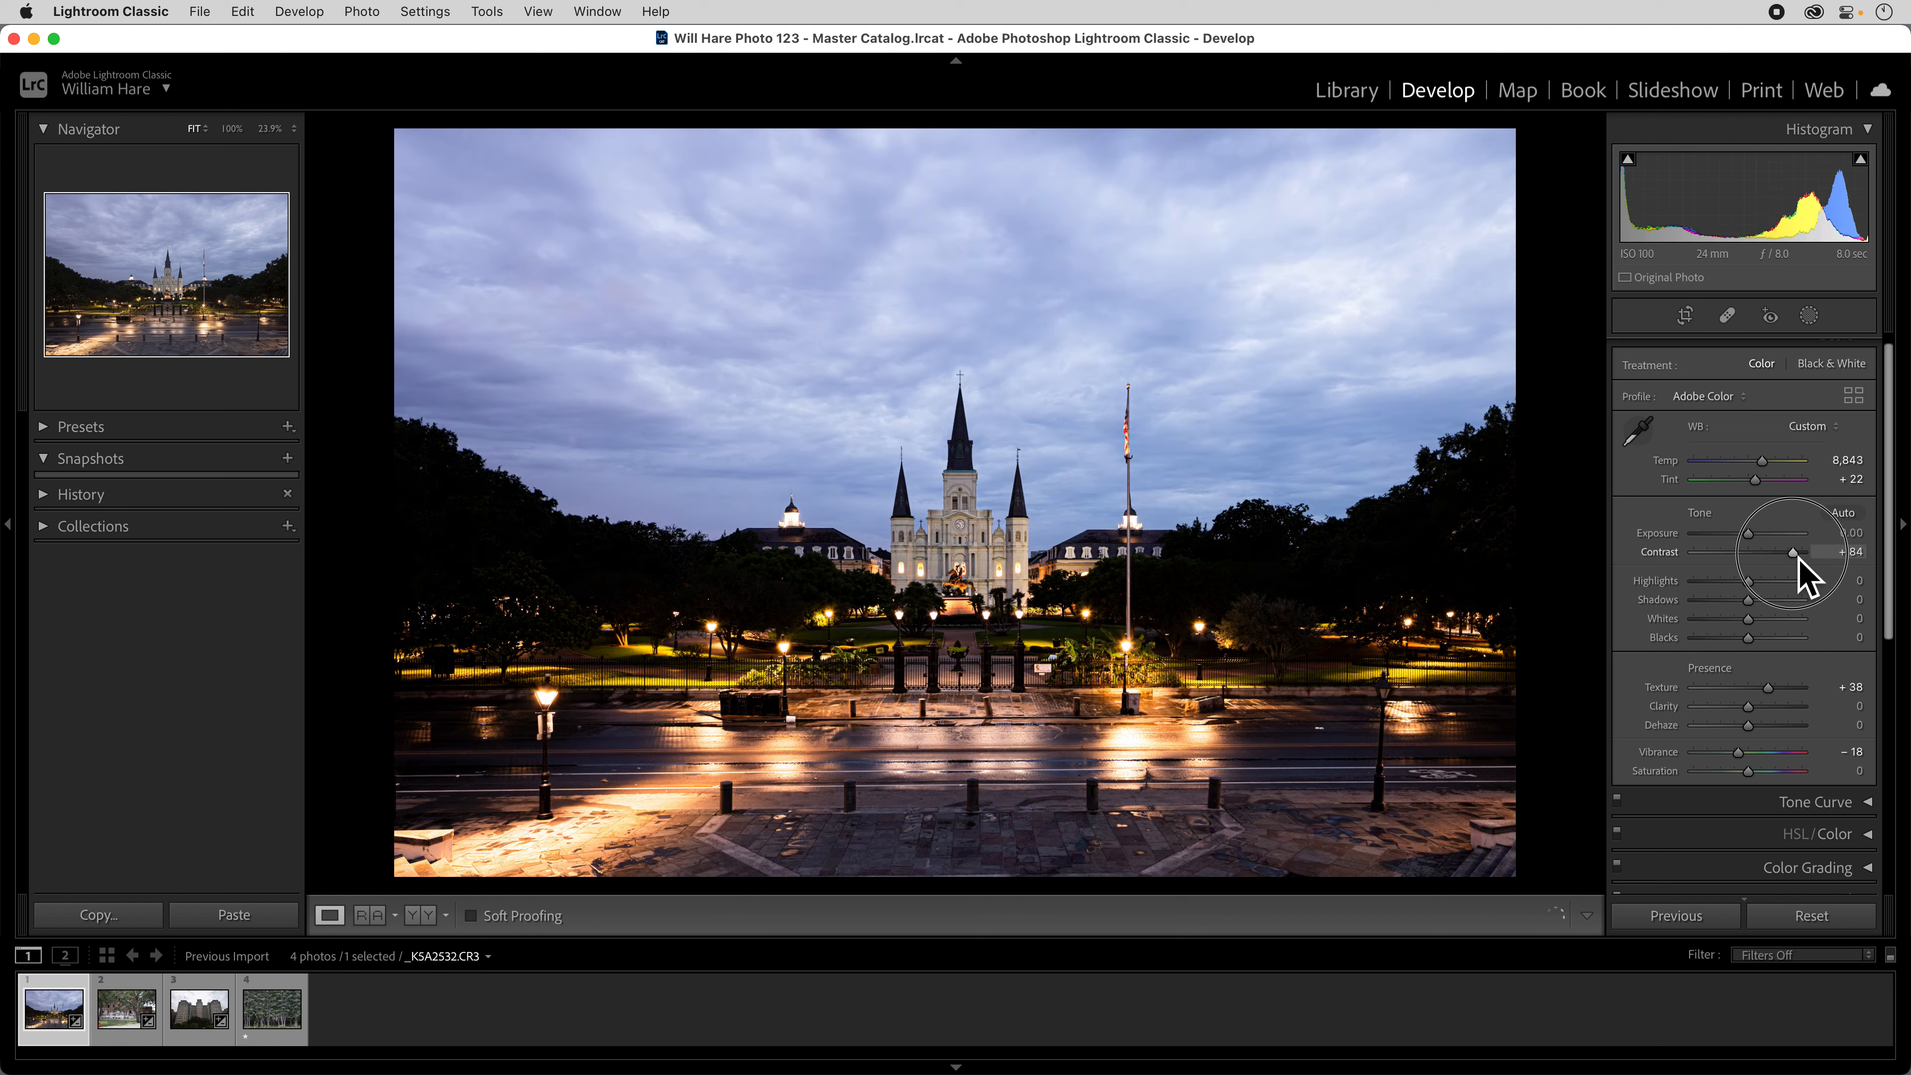
{"action": "left_click_drag", "start_coordinate": [1800, 560], "coordinate": [1753, 576]}
{"action": "double_click", "coordinate": [1682, 561]}
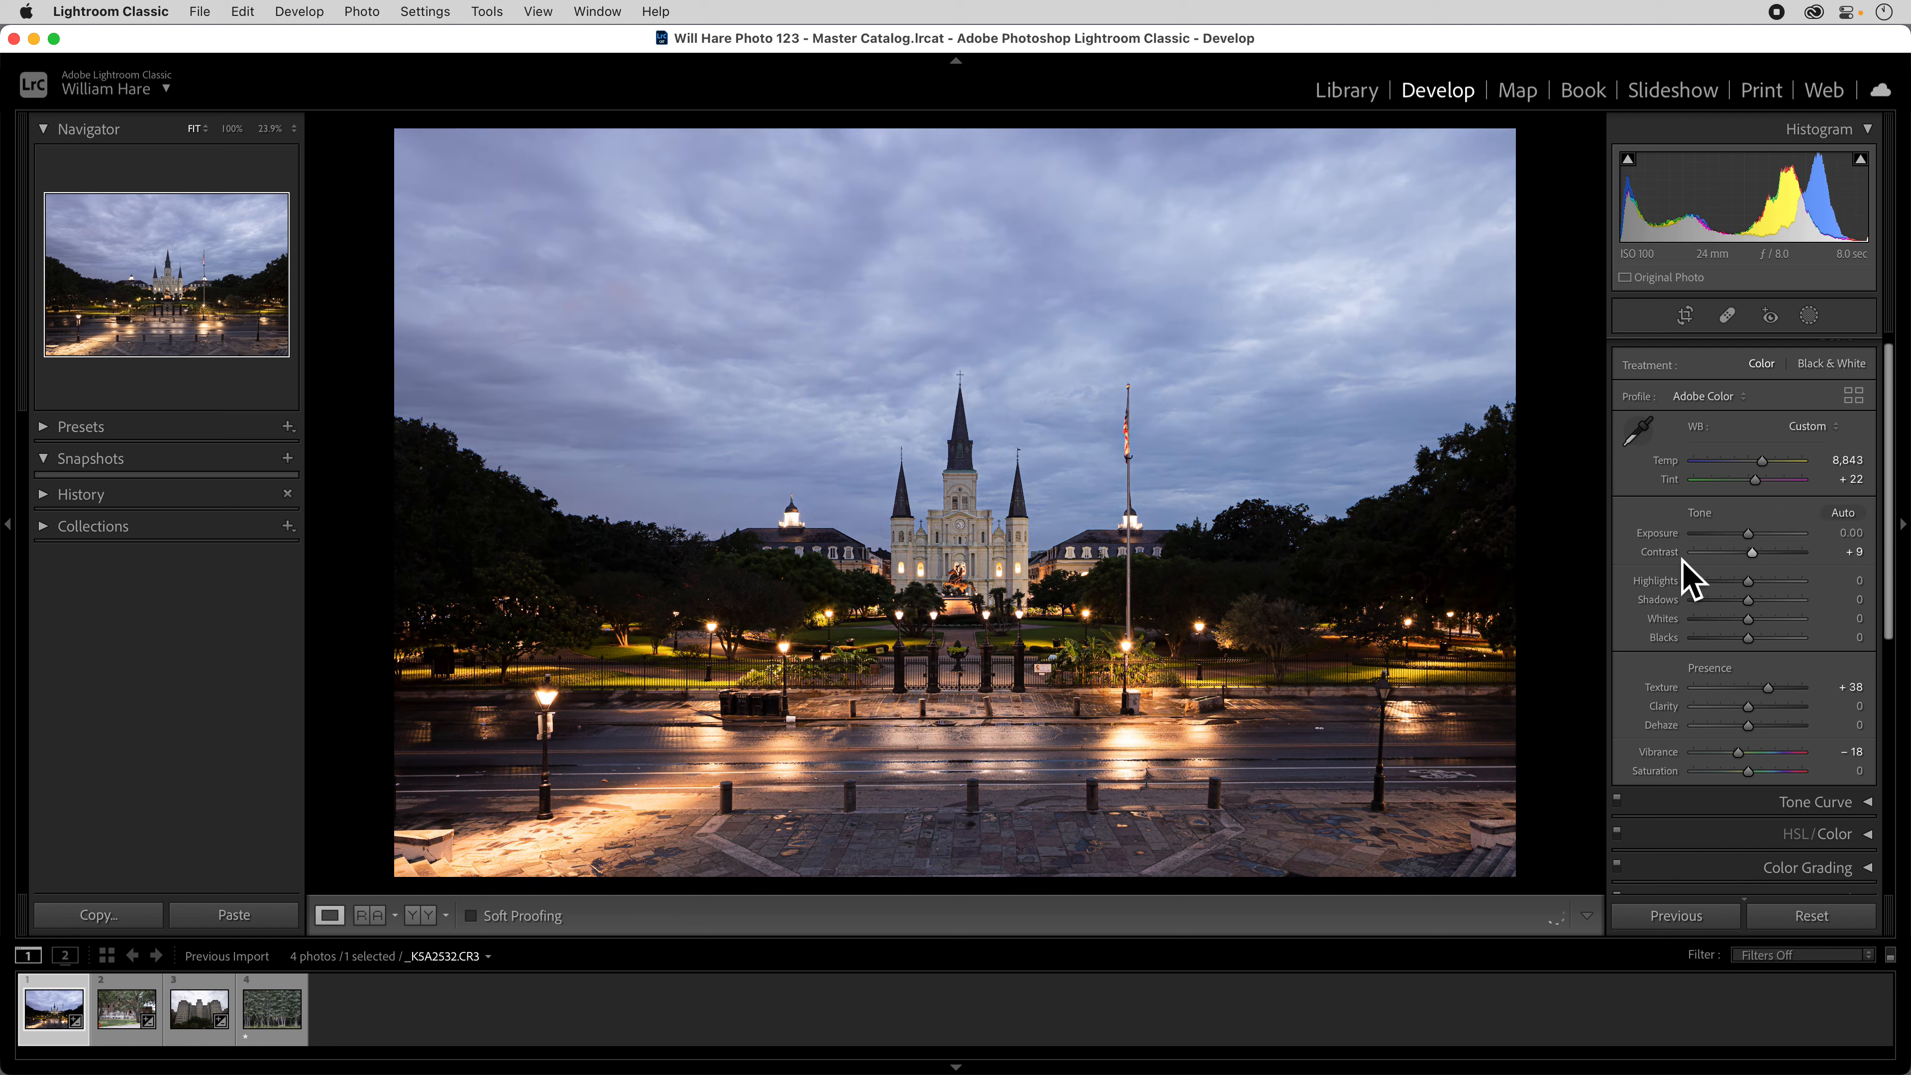